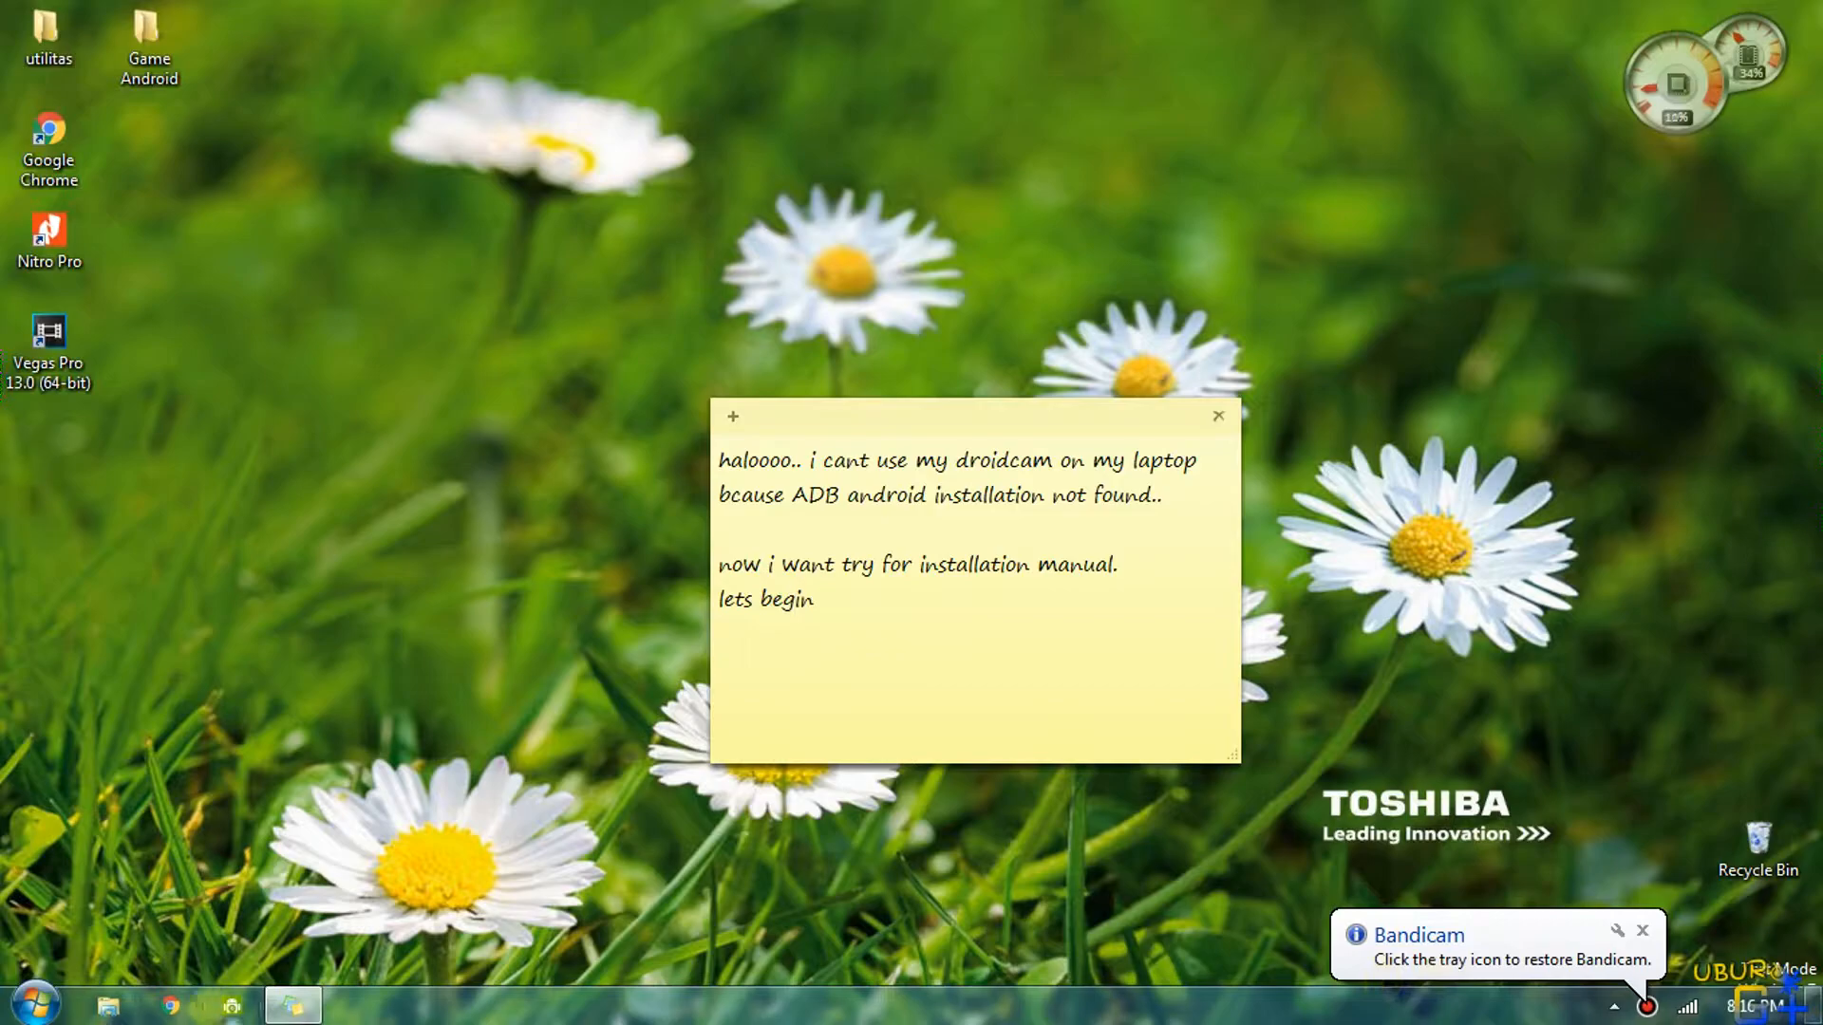
Open Chrome and search Google for "adb interface driver vivo v11"
{"action": "left_click_drag", "start_coordinate": [311, 11], "coordinate": [604, 34]}
{"action": "left_click", "coordinate": [774, 40]}
{"action": "left_click", "coordinate": [171, 1004]}
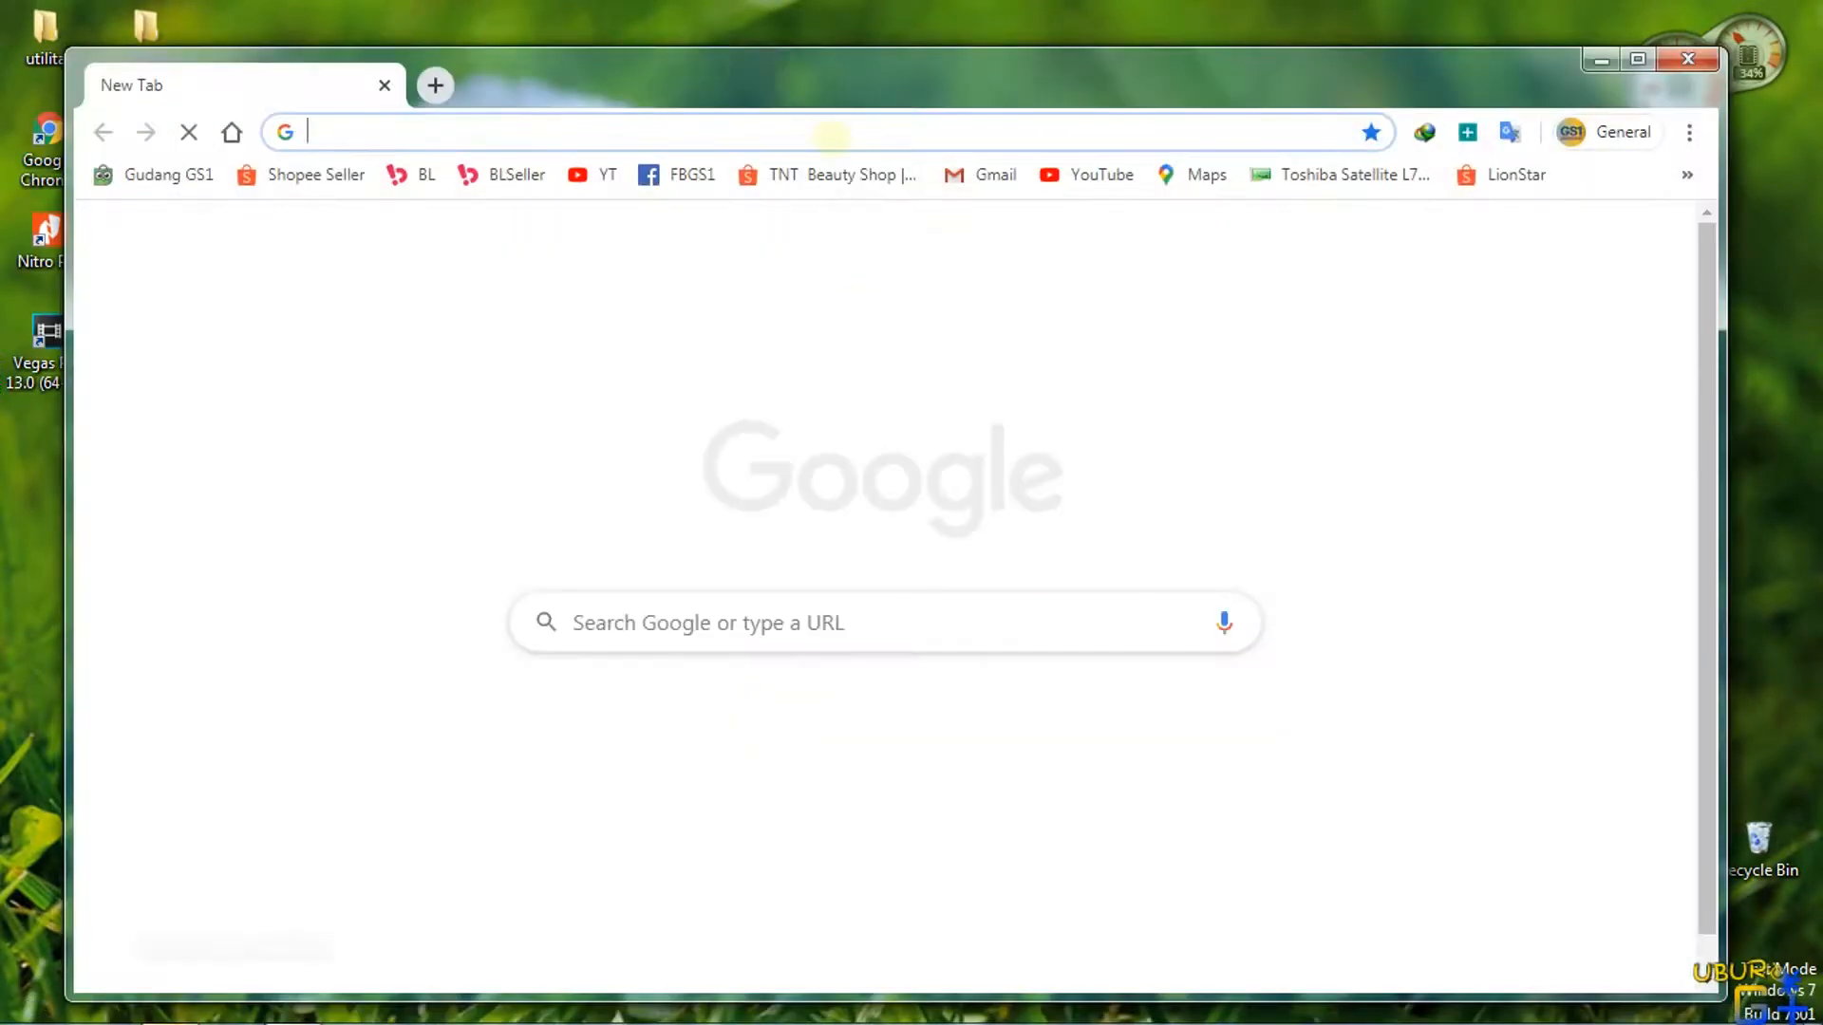
{"action": "left_click", "coordinate": [529, 125]}
{"action": "type", "text": "adb interface driver vivo v11"}
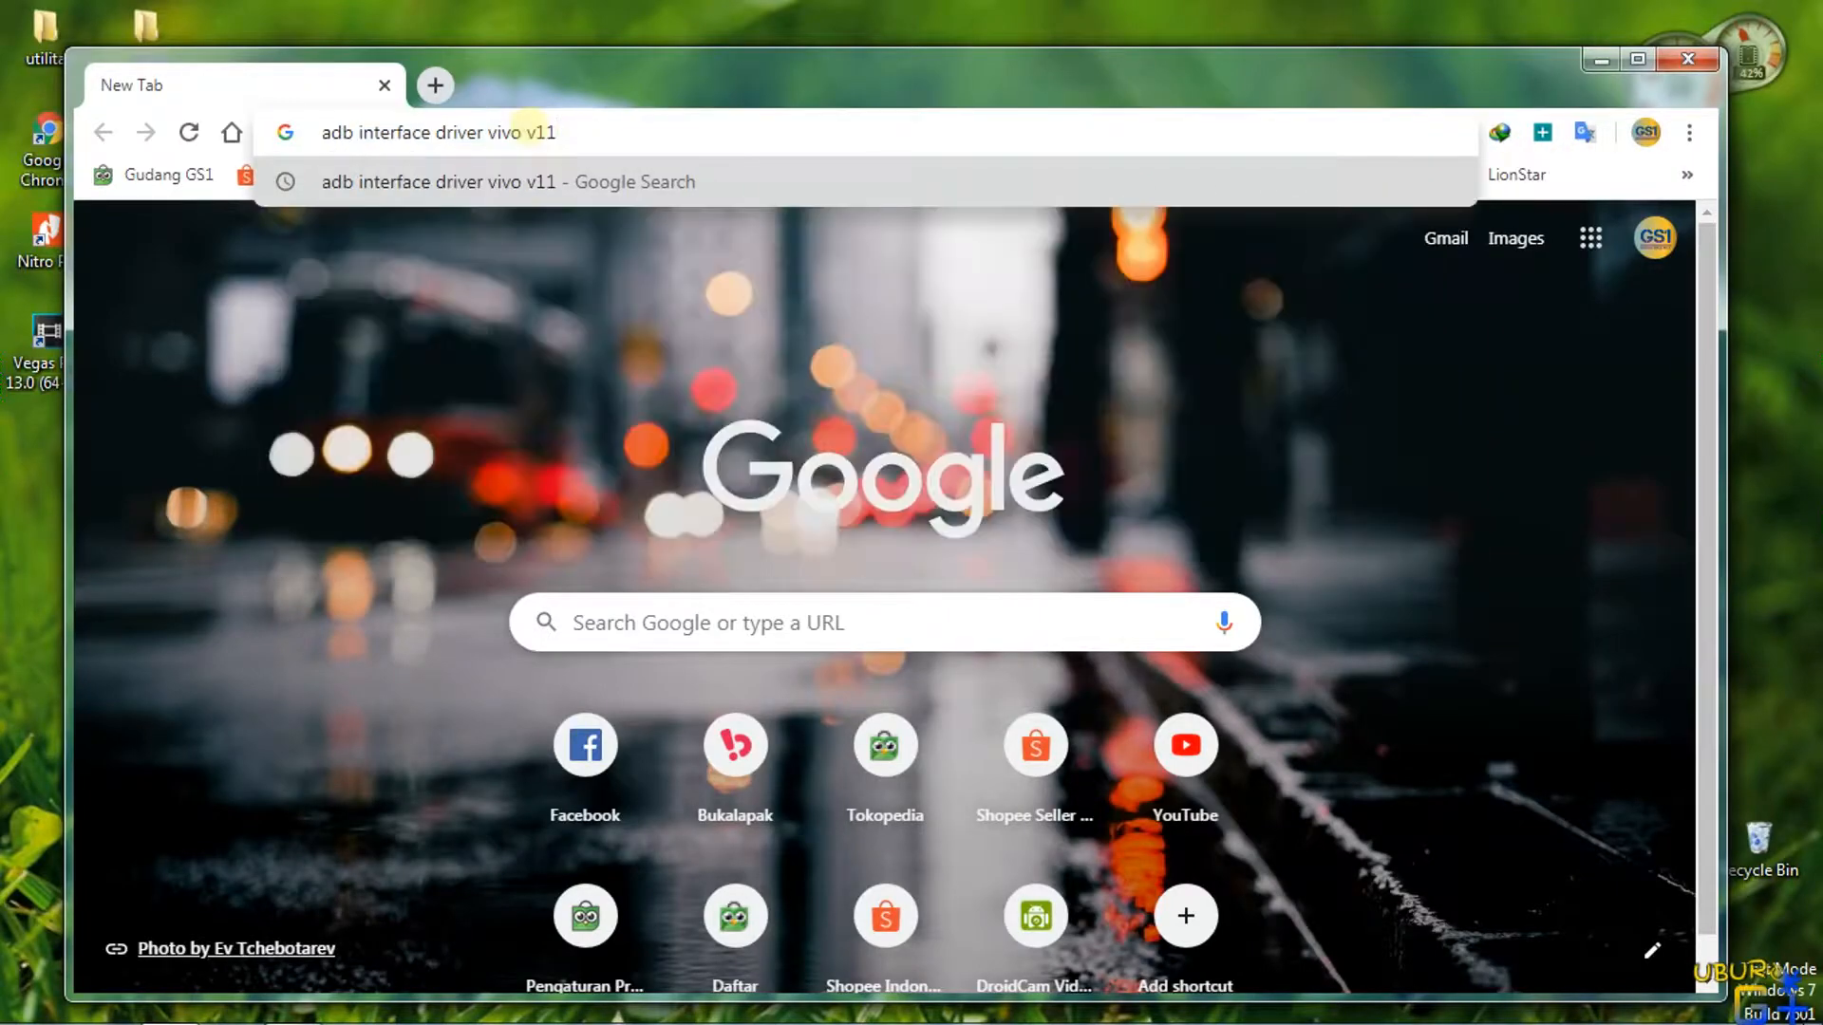
{"action": "key", "text": "Return"}
{"action": "scroll", "coordinate": [645, 707], "scroll_direction": "down", "scroll_amount": 6}
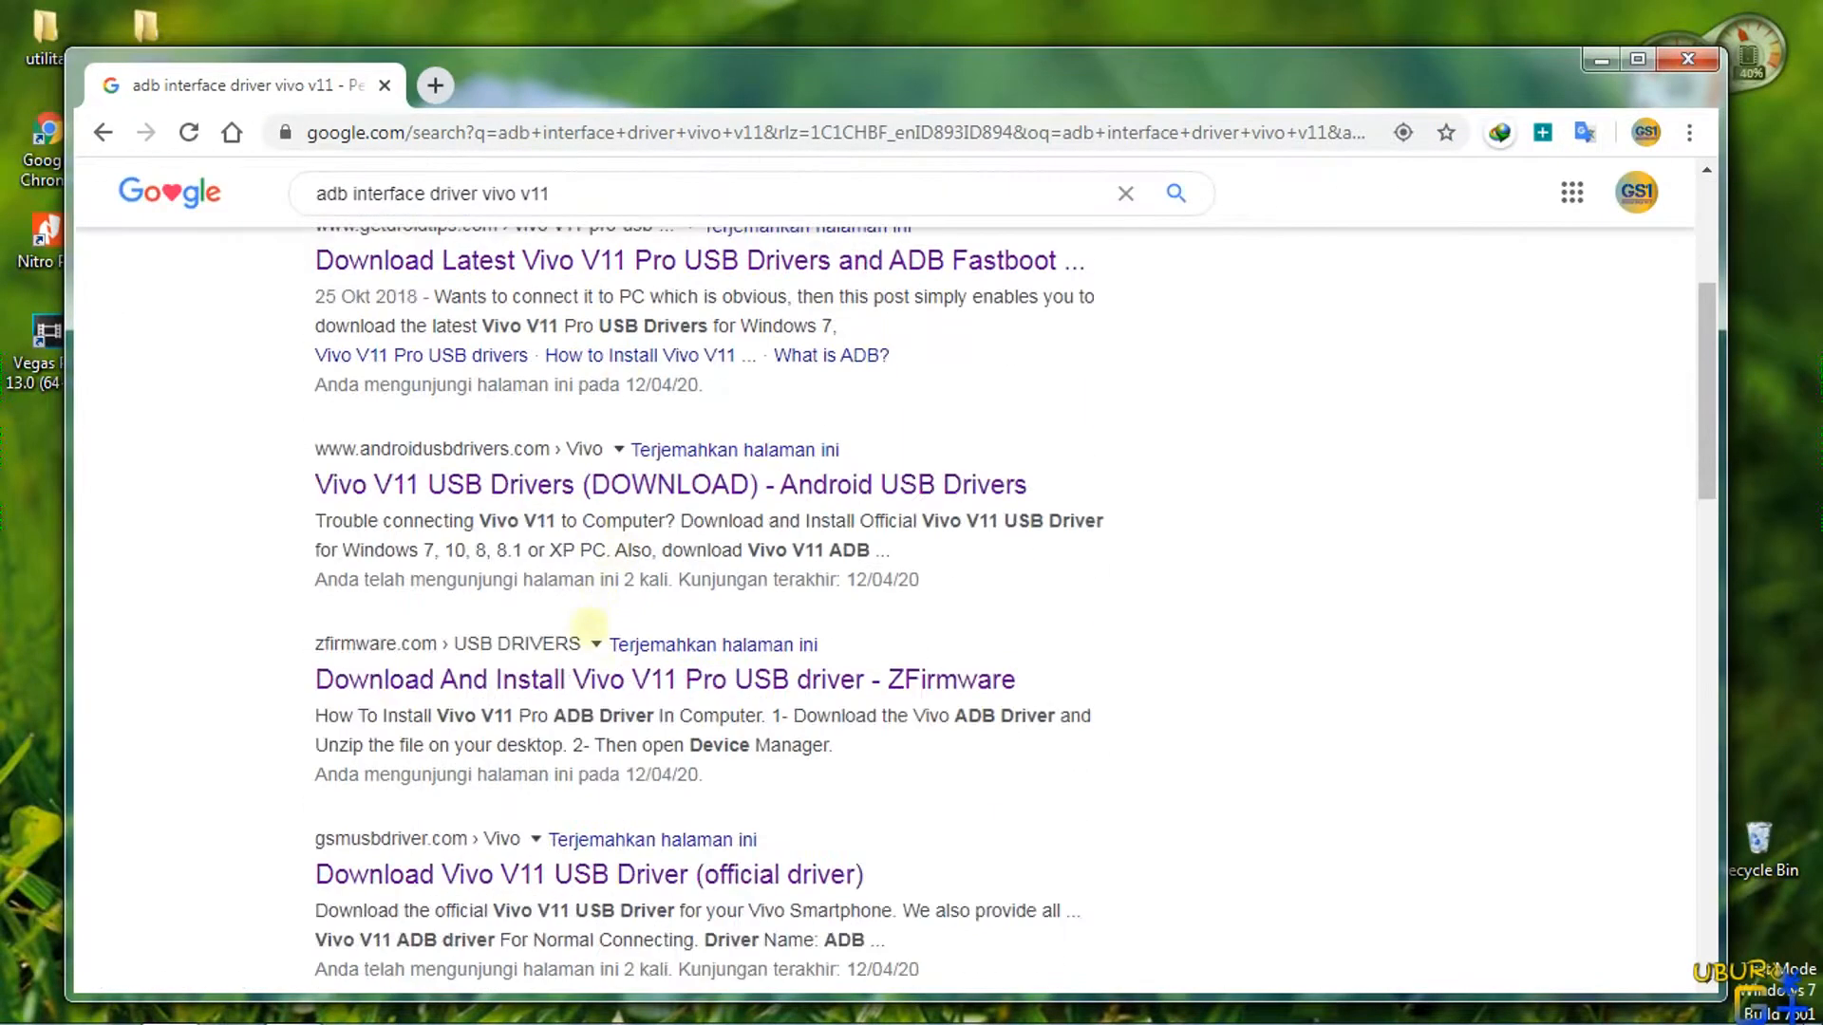
Open the gsmusbdriver.com Vivo V11 result in a new tab and add its link to the sticky note under "download at here"
{"action": "right_click", "coordinate": [693, 742]}
{"action": "left_click", "coordinate": [759, 784]}
{"action": "left_click", "coordinate": [512, 74]}
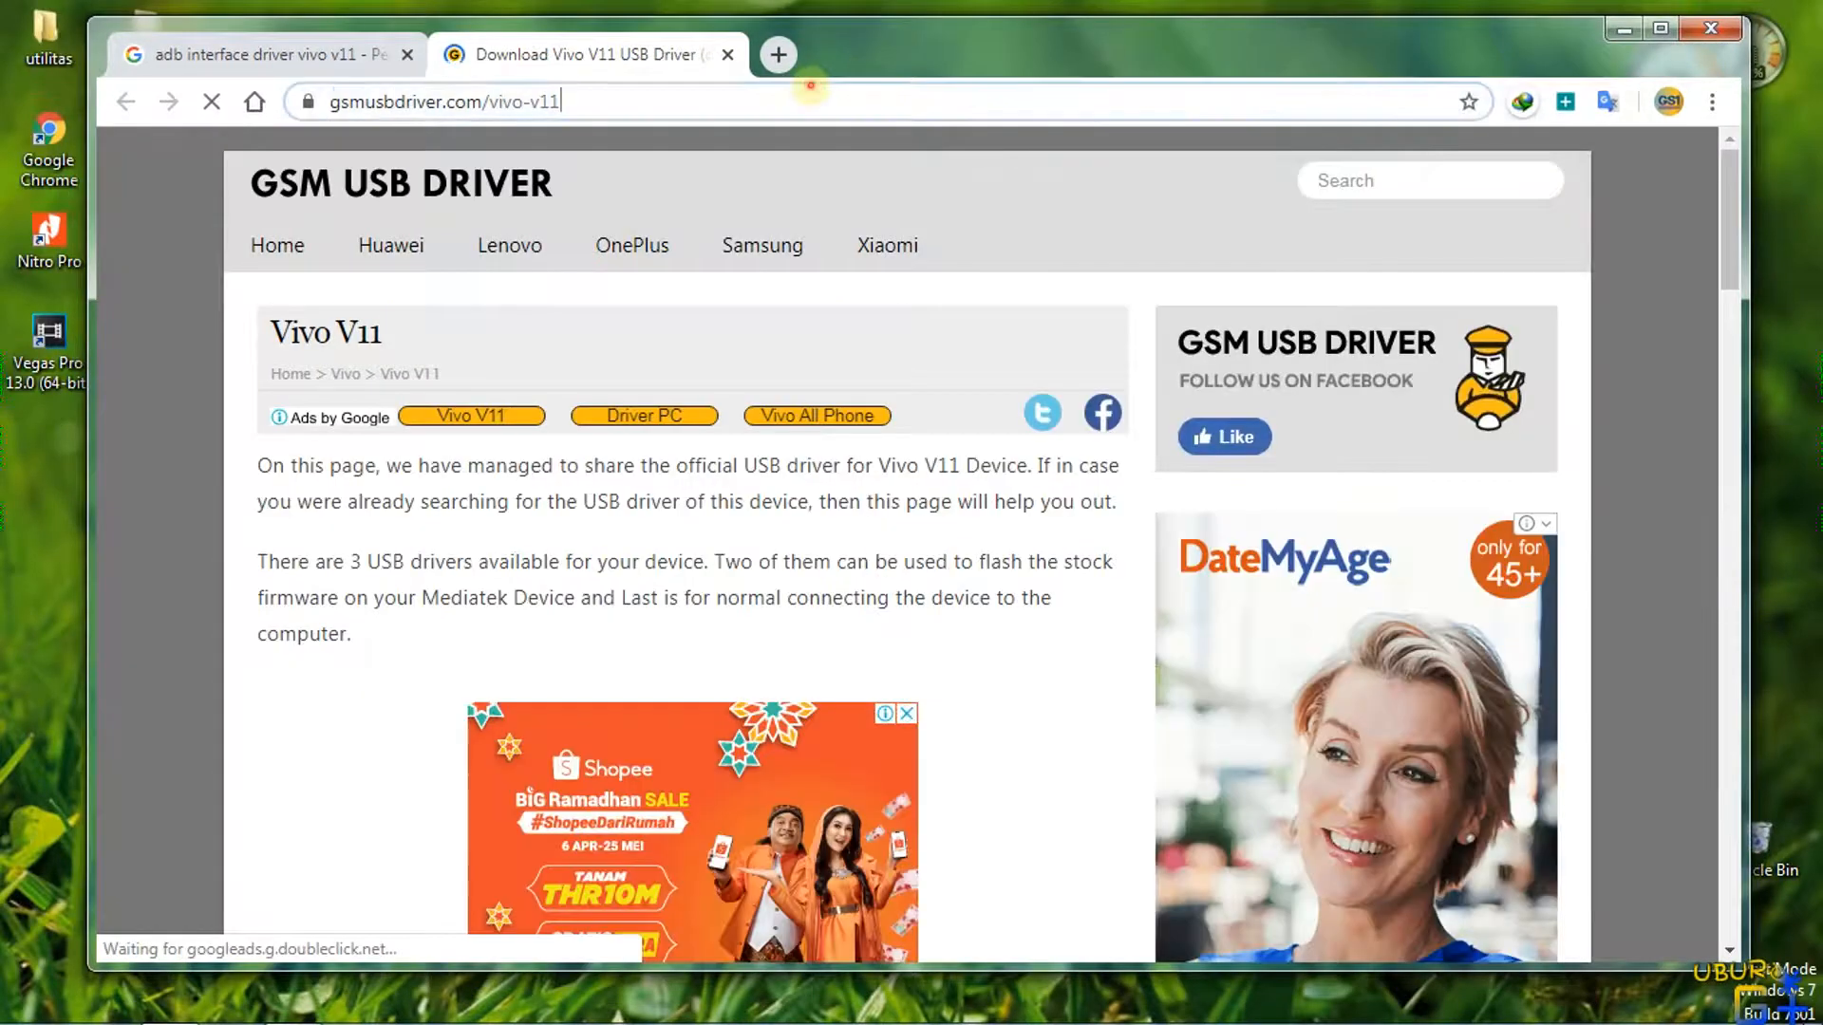
{"action": "left_click", "coordinate": [809, 88]}
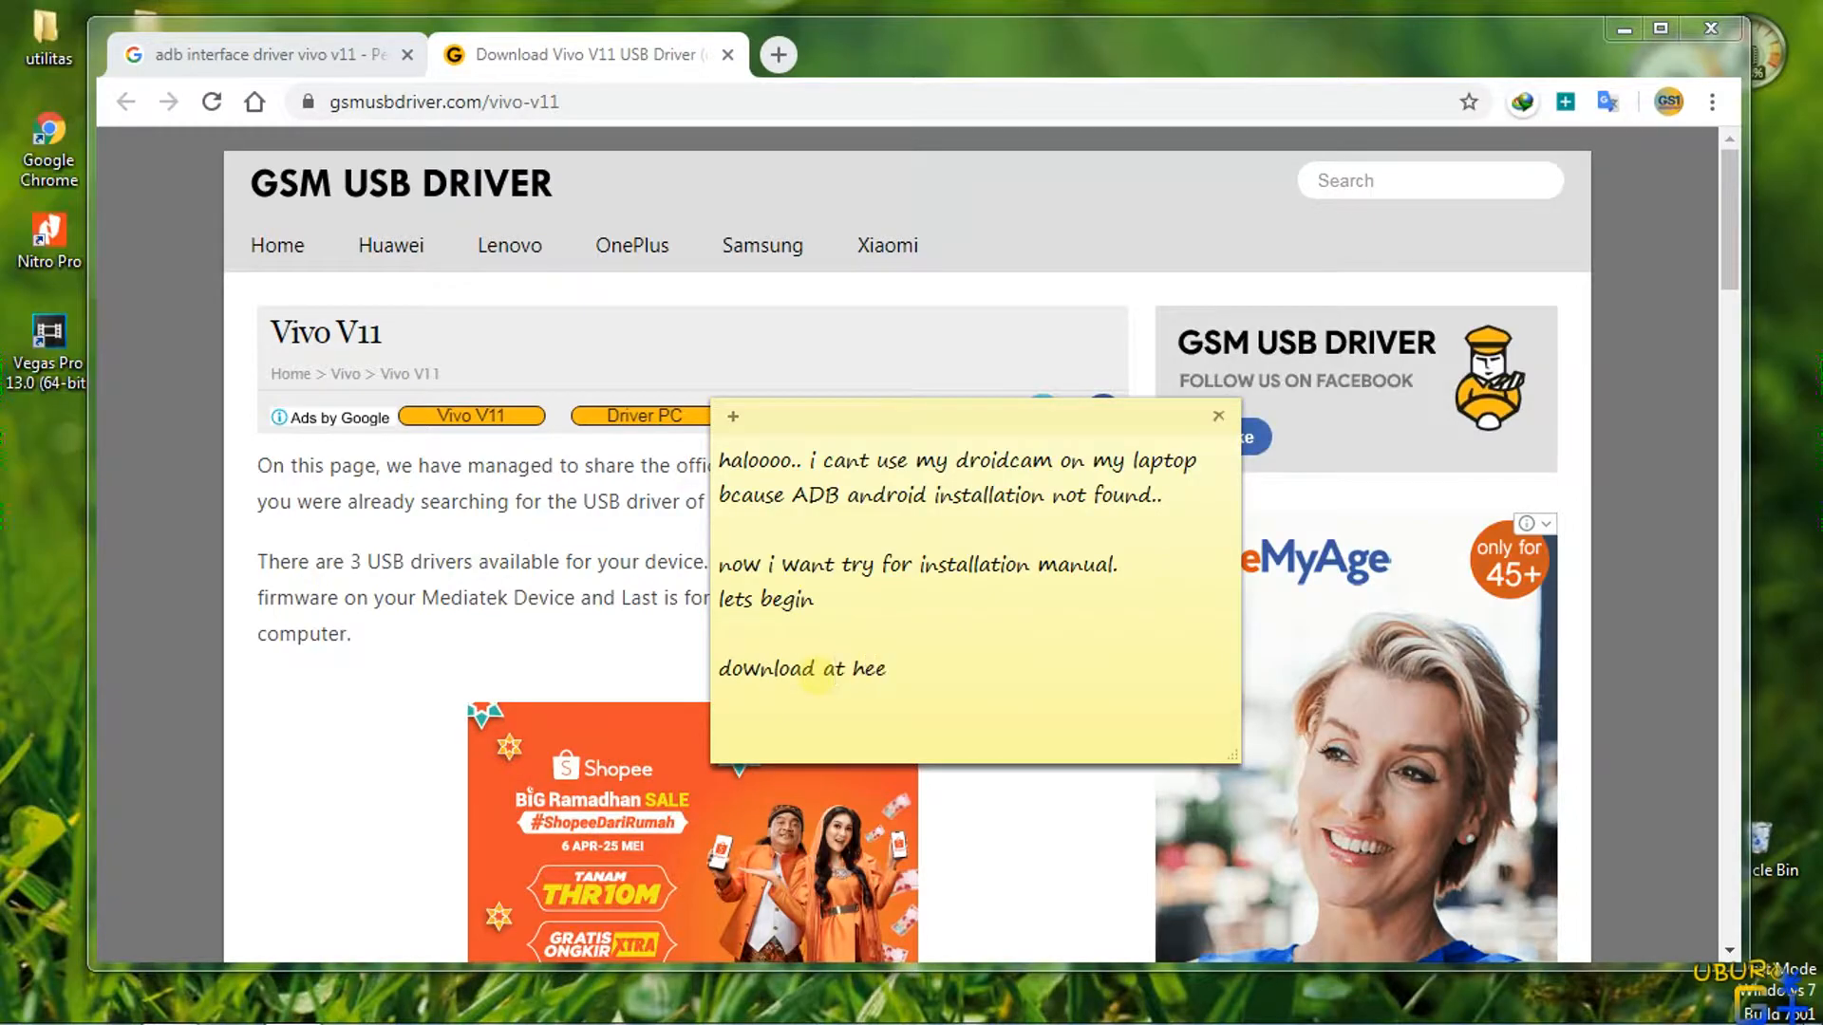
{"action": "type", "text": "https://gsmusbdriver.com/vivo-v11"}
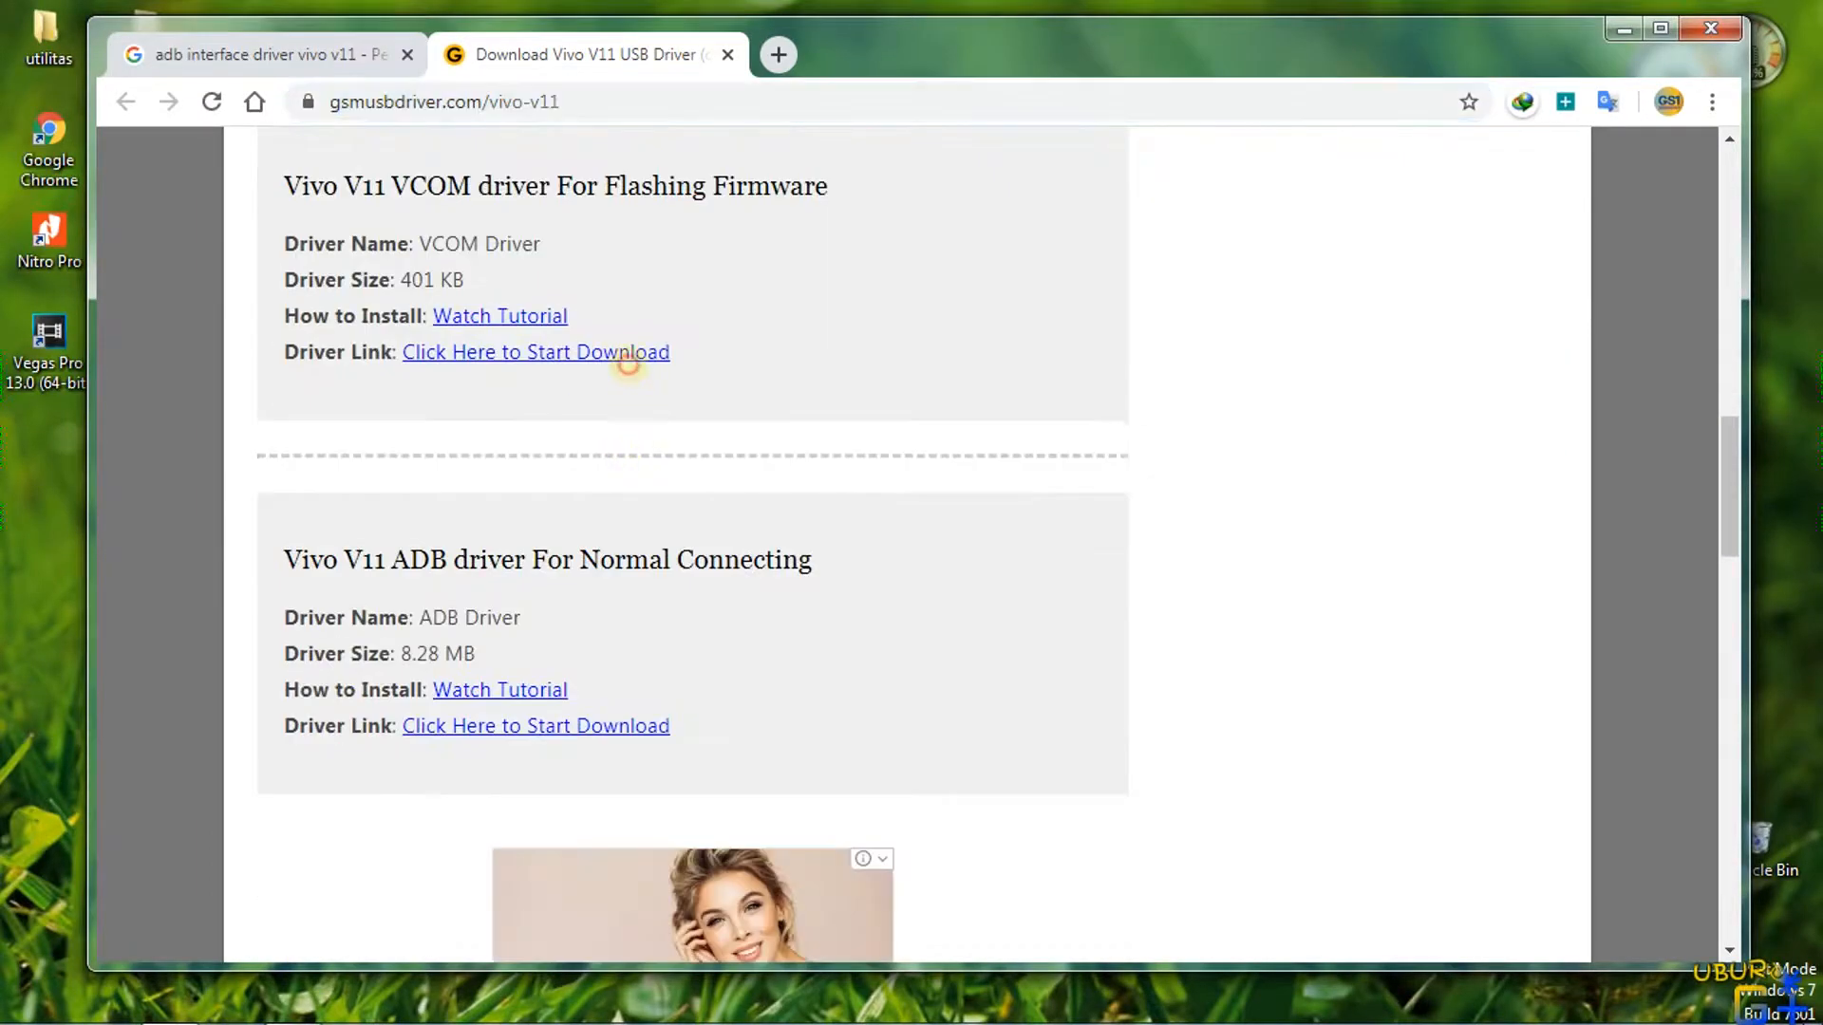
Download the Vivo V11 VCOM driver and ADB driver archives, and show the downloaded files in their folder
{"action": "left_click", "coordinate": [622, 354]}
{"action": "left_click", "coordinate": [604, 726]}
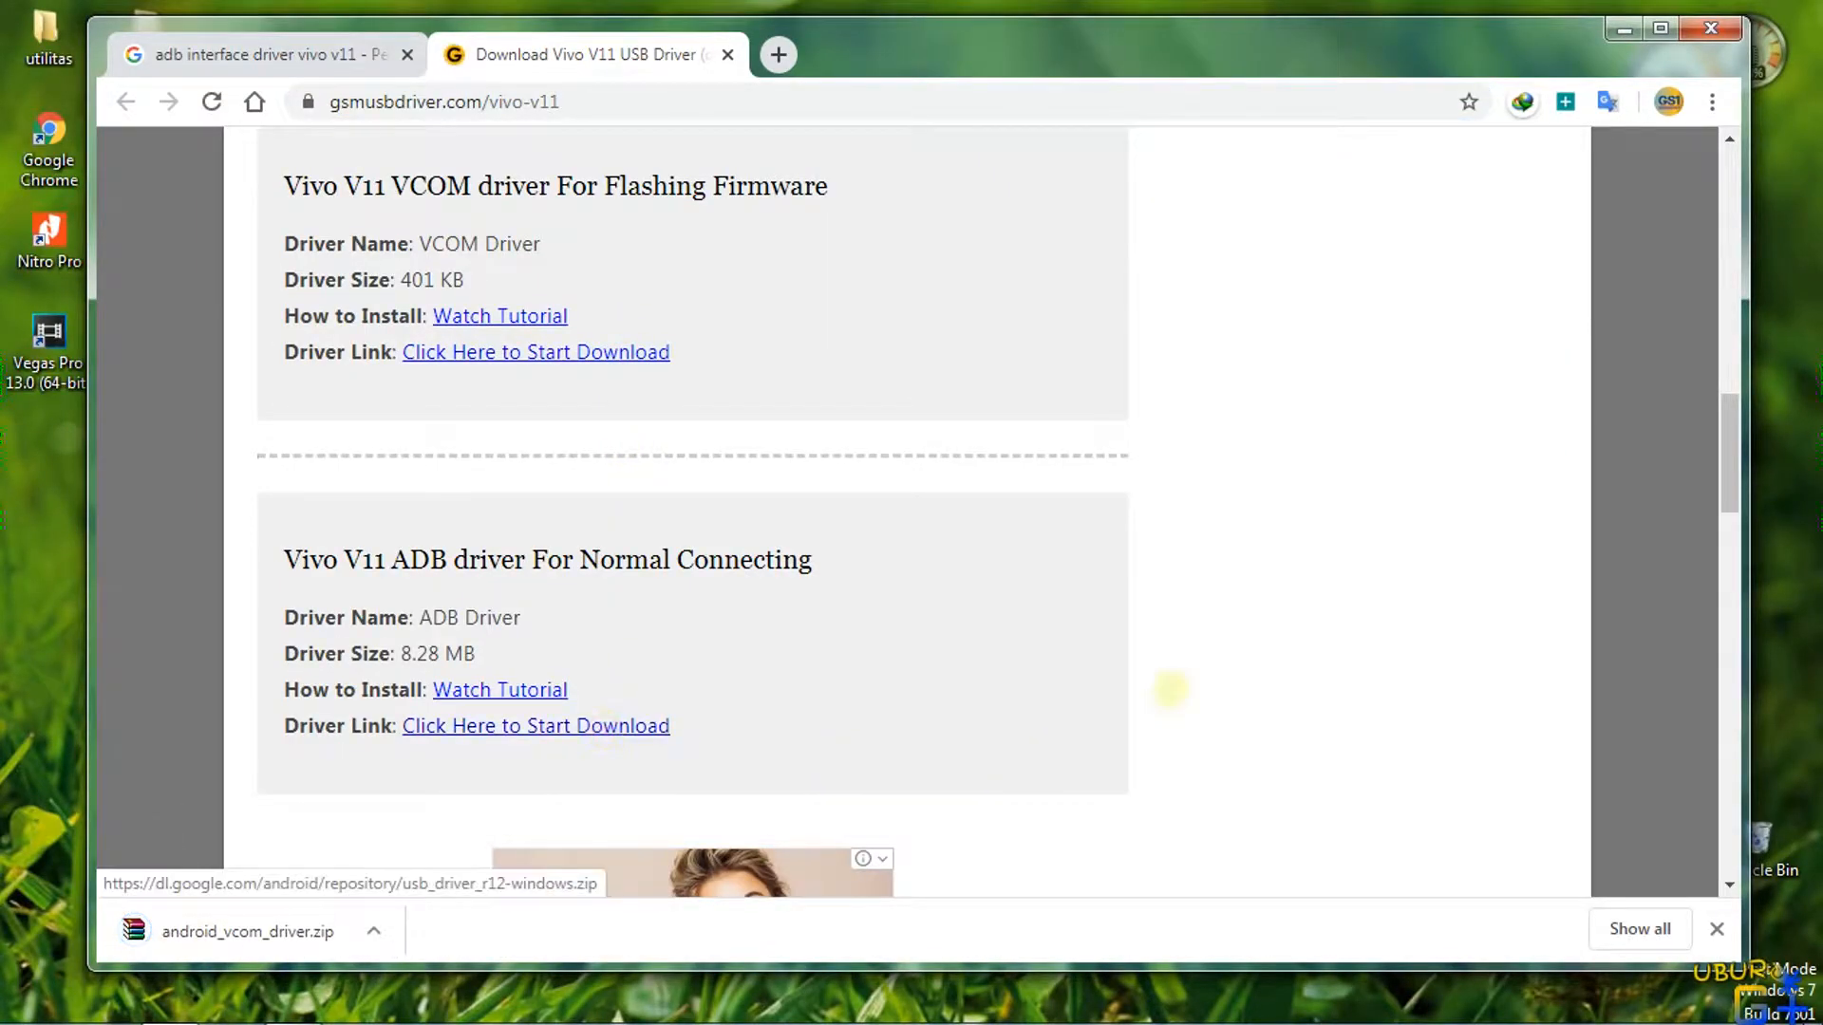
{"action": "left_click", "coordinate": [1640, 929]}
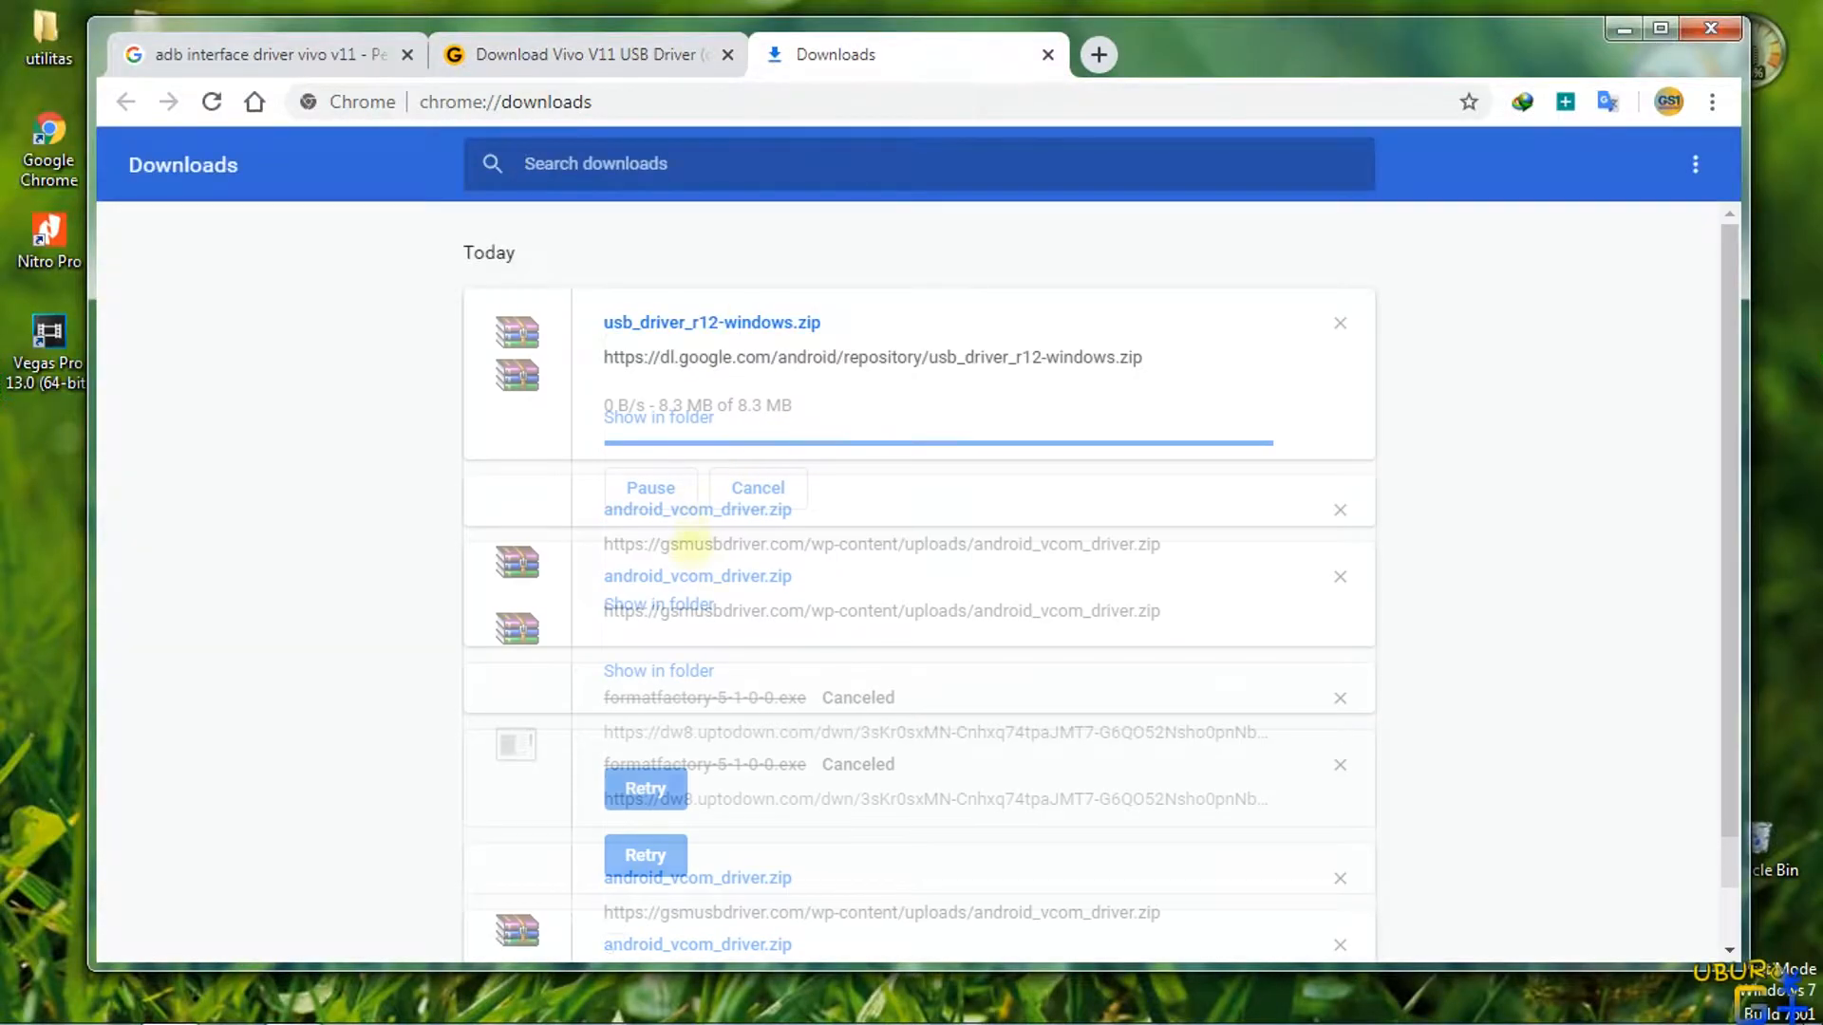
{"action": "left_click", "coordinate": [652, 415]}
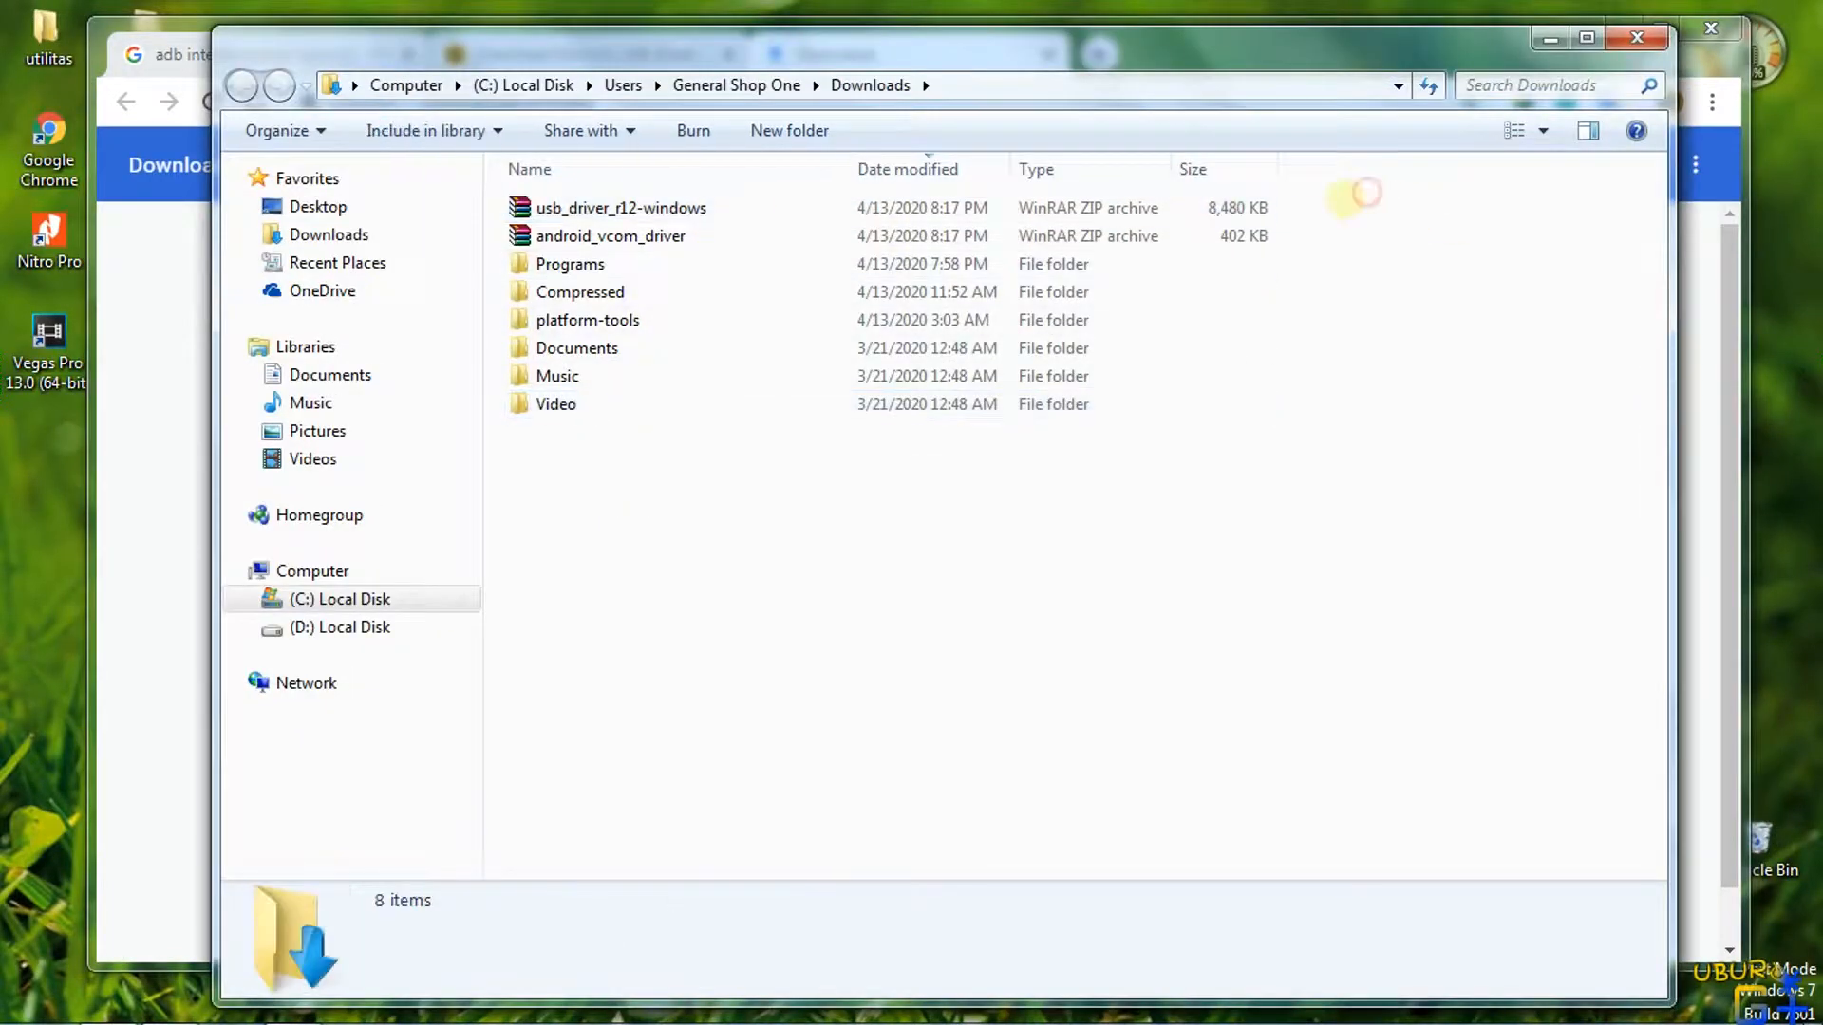
Put the usb_driver_r12-windows and android_vcom_driver archives on the desktop and extract each into its own folder
{"action": "left_click_drag", "start_coordinate": [1355, 191], "coordinate": [1234, 232]}
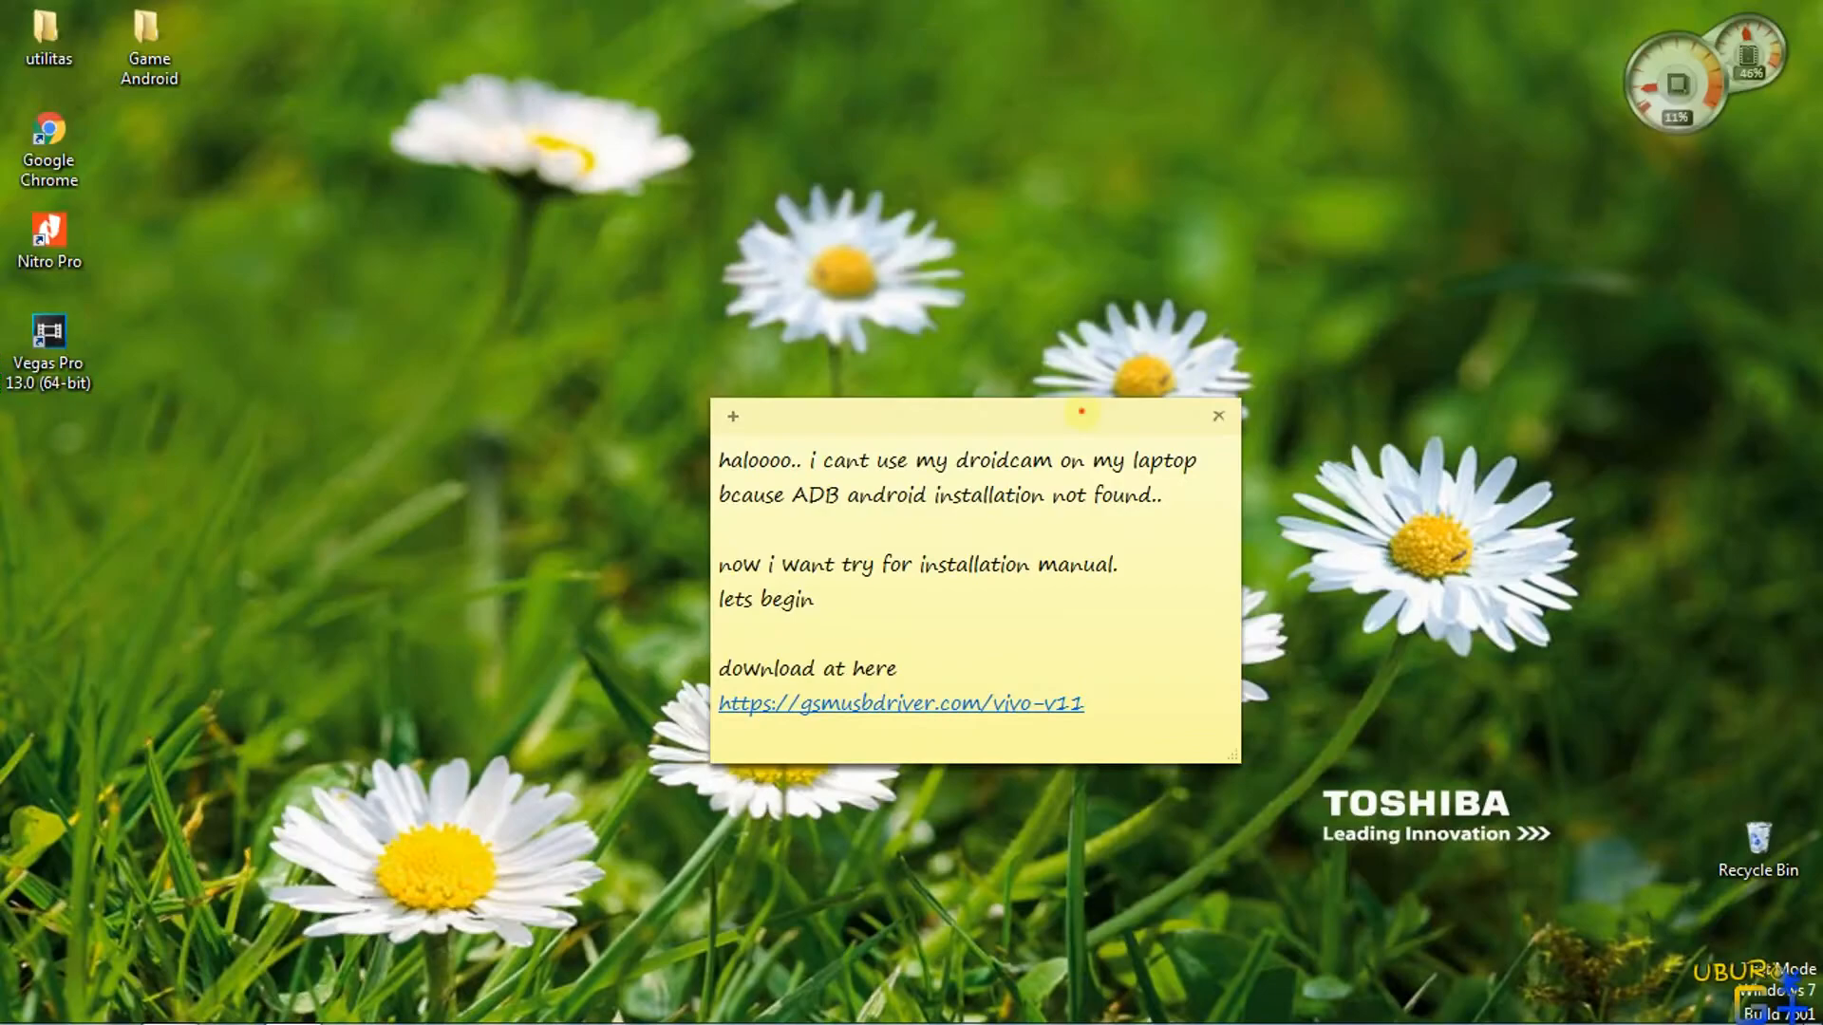
{"action": "key", "text": "ctrl+v"}
{"action": "left_click", "coordinate": [117, 435]}
{"action": "right_click", "coordinate": [65, 445]}
{"action": "left_click", "coordinate": [177, 586]}
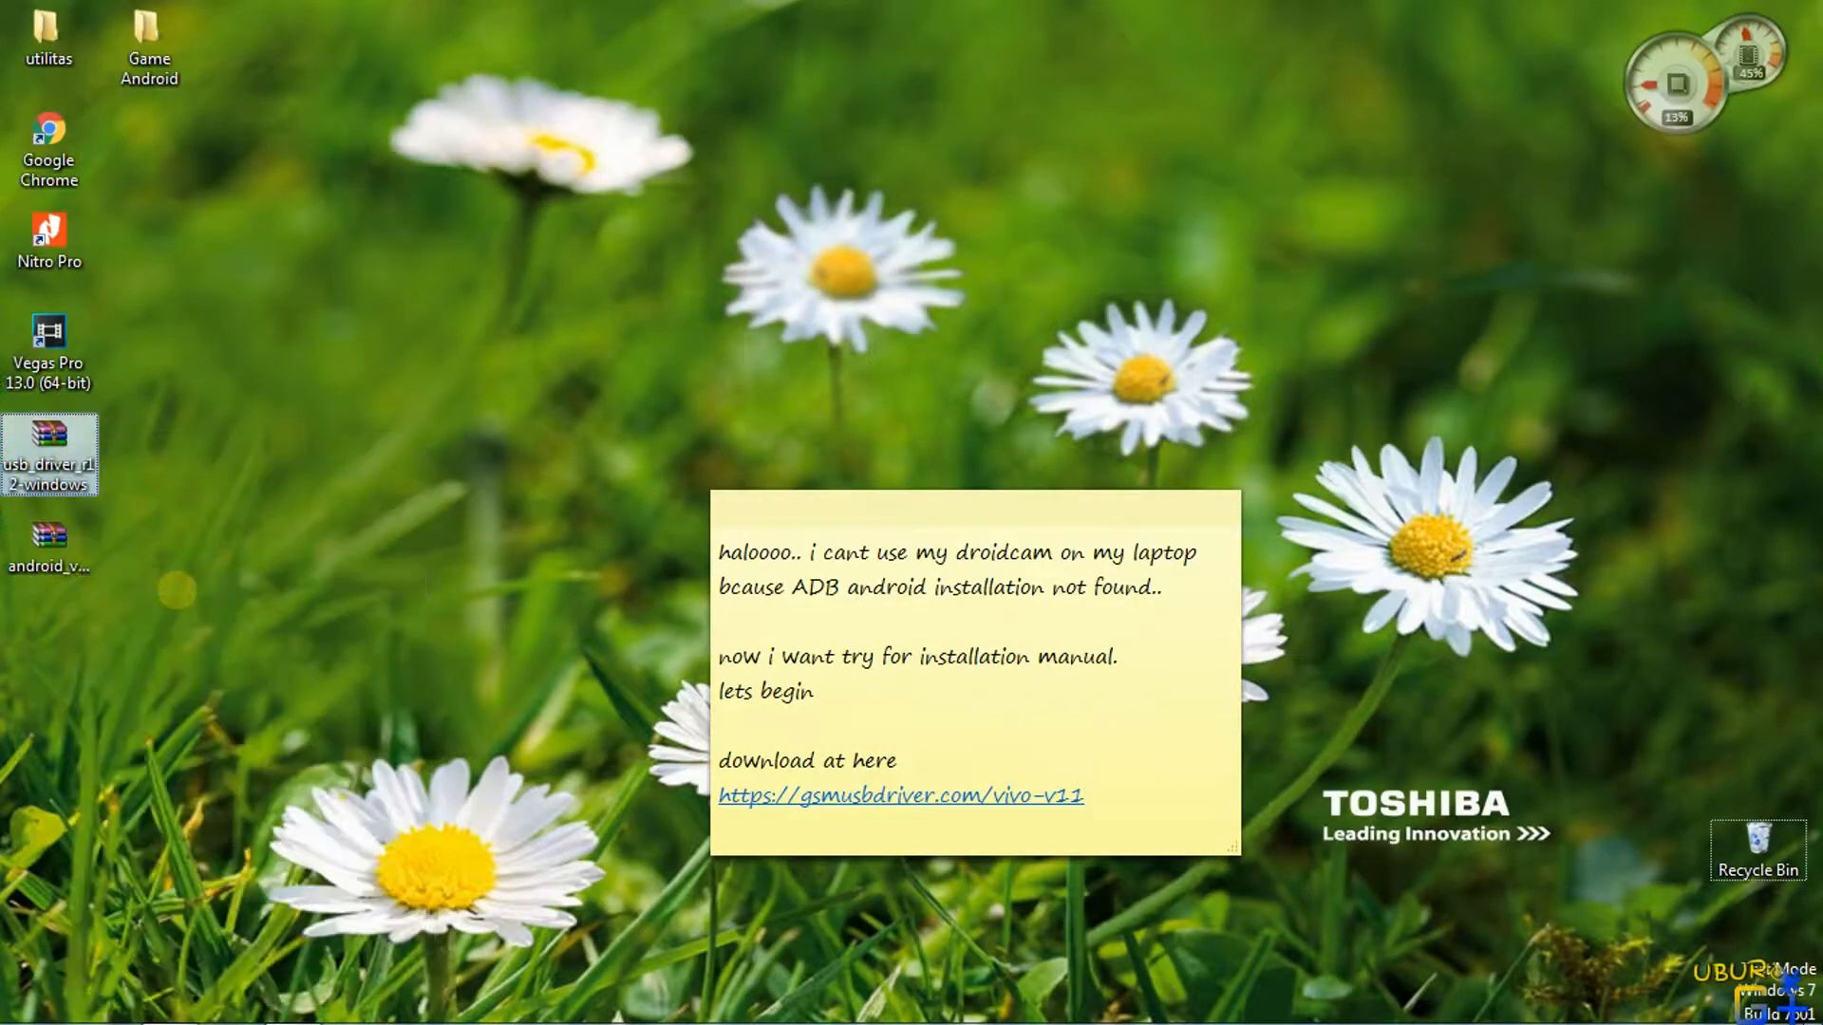
{"action": "right_click", "coordinate": [42, 539]}
{"action": "left_click", "coordinate": [152, 607]}
Move the two extracted driver folders to the upper middle of the desktop and discard the zip archives in the Recycle Bin
{"action": "left_click_drag", "start_coordinate": [47, 636], "coordinate": [755, 228]}
{"action": "left_click_drag", "start_coordinate": [242, 394], "coordinate": [1757, 840]}
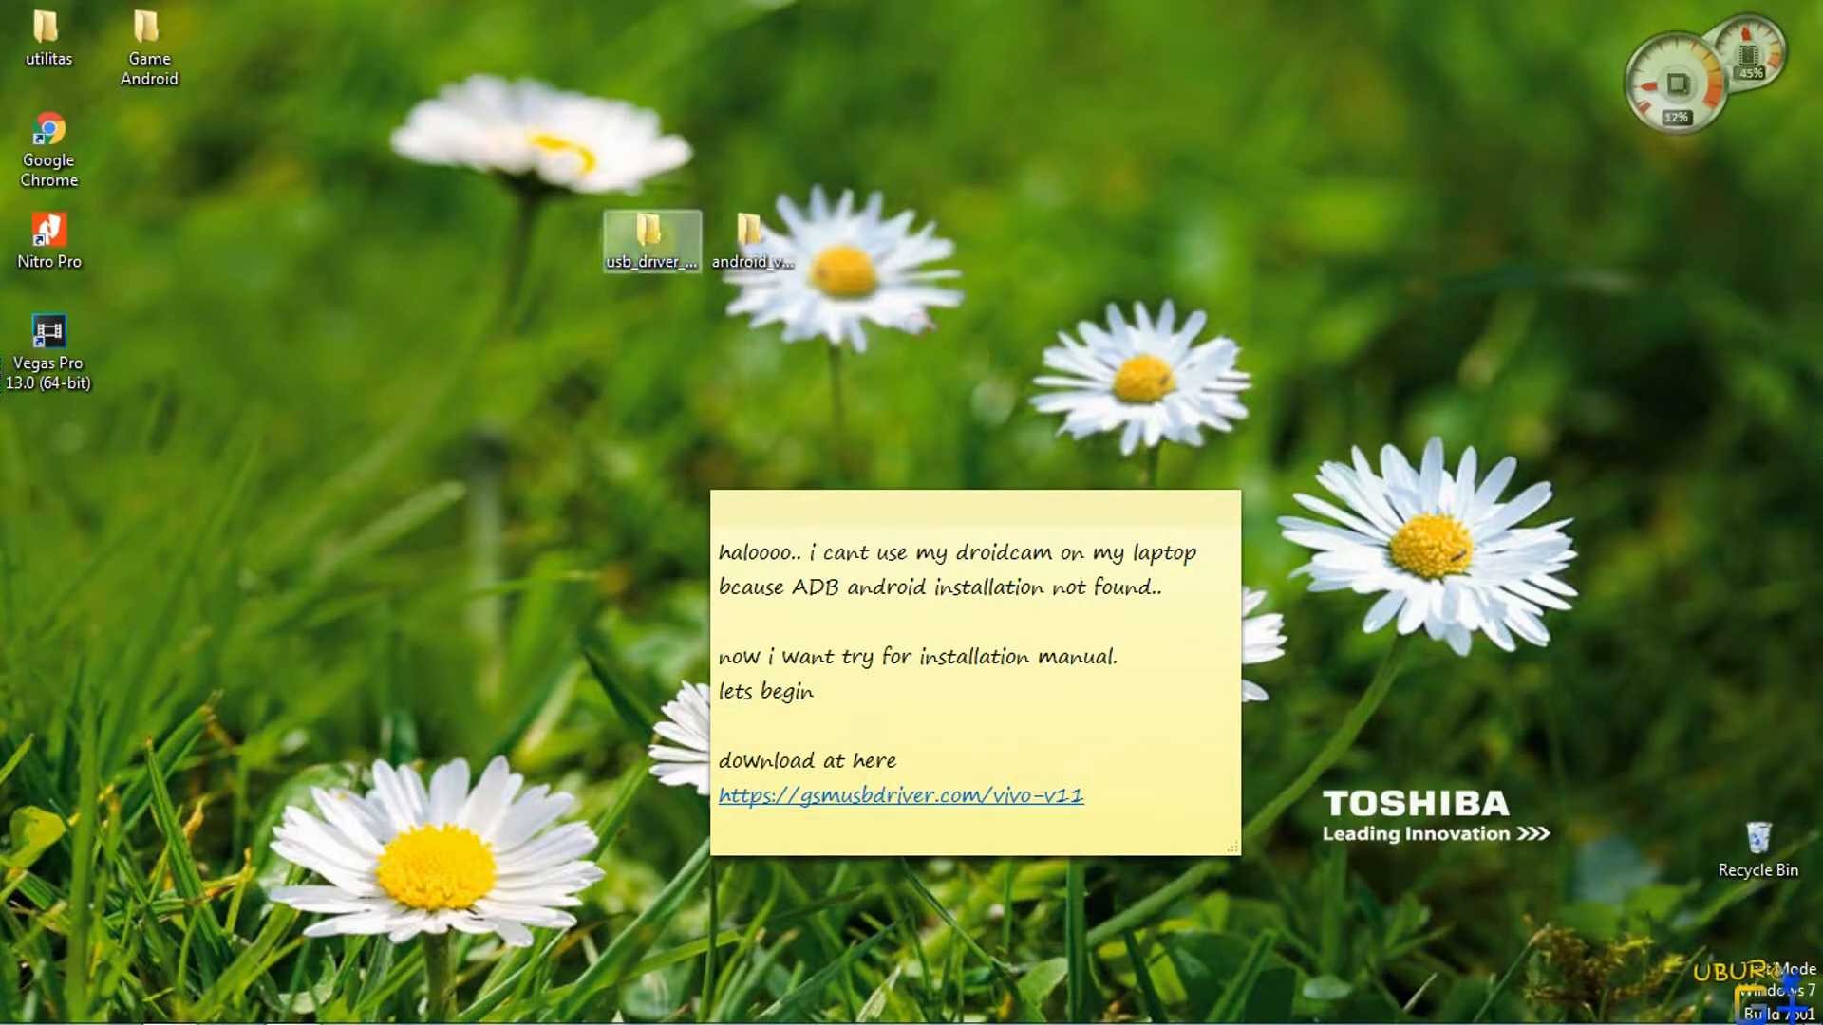
Run InstallDriver from the extracted Android VCOM Driver folder, allow the unverified driver software to install anyway, and exit the installer
{"action": "double_click", "coordinate": [646, 228]}
{"action": "double_click", "coordinate": [639, 212]}
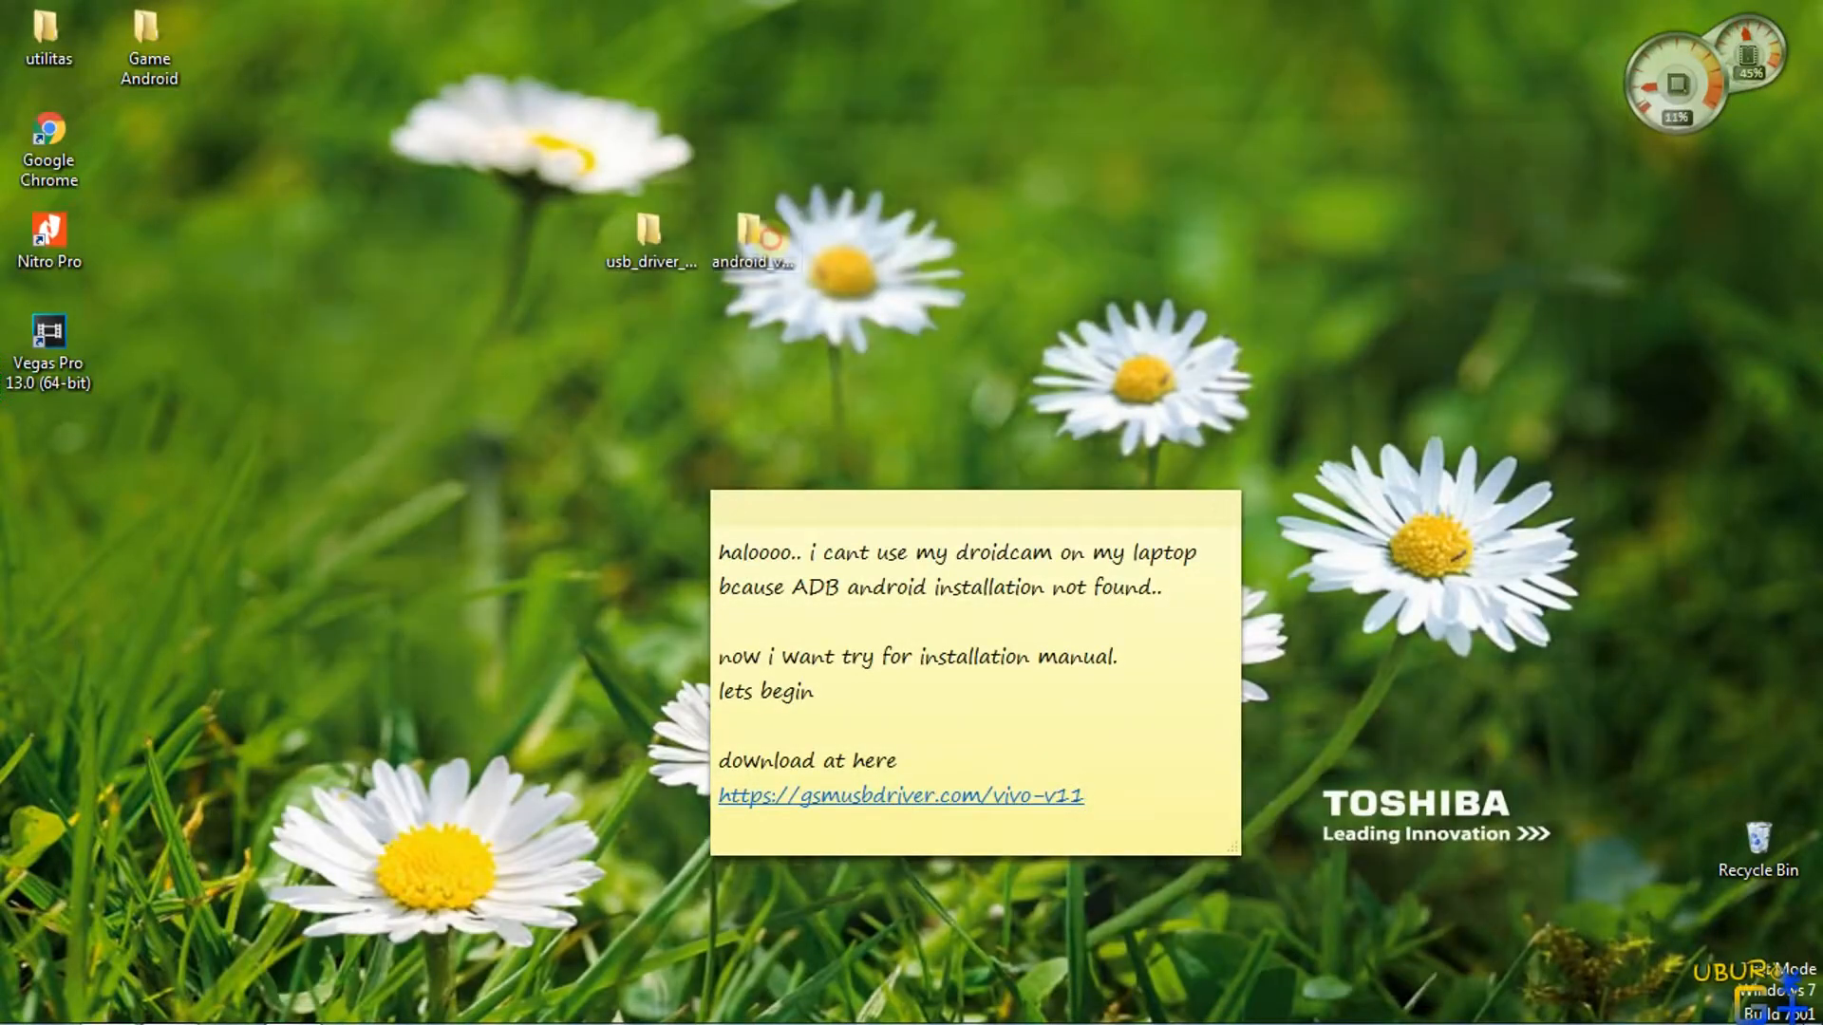
{"action": "double_click", "coordinate": [760, 237]}
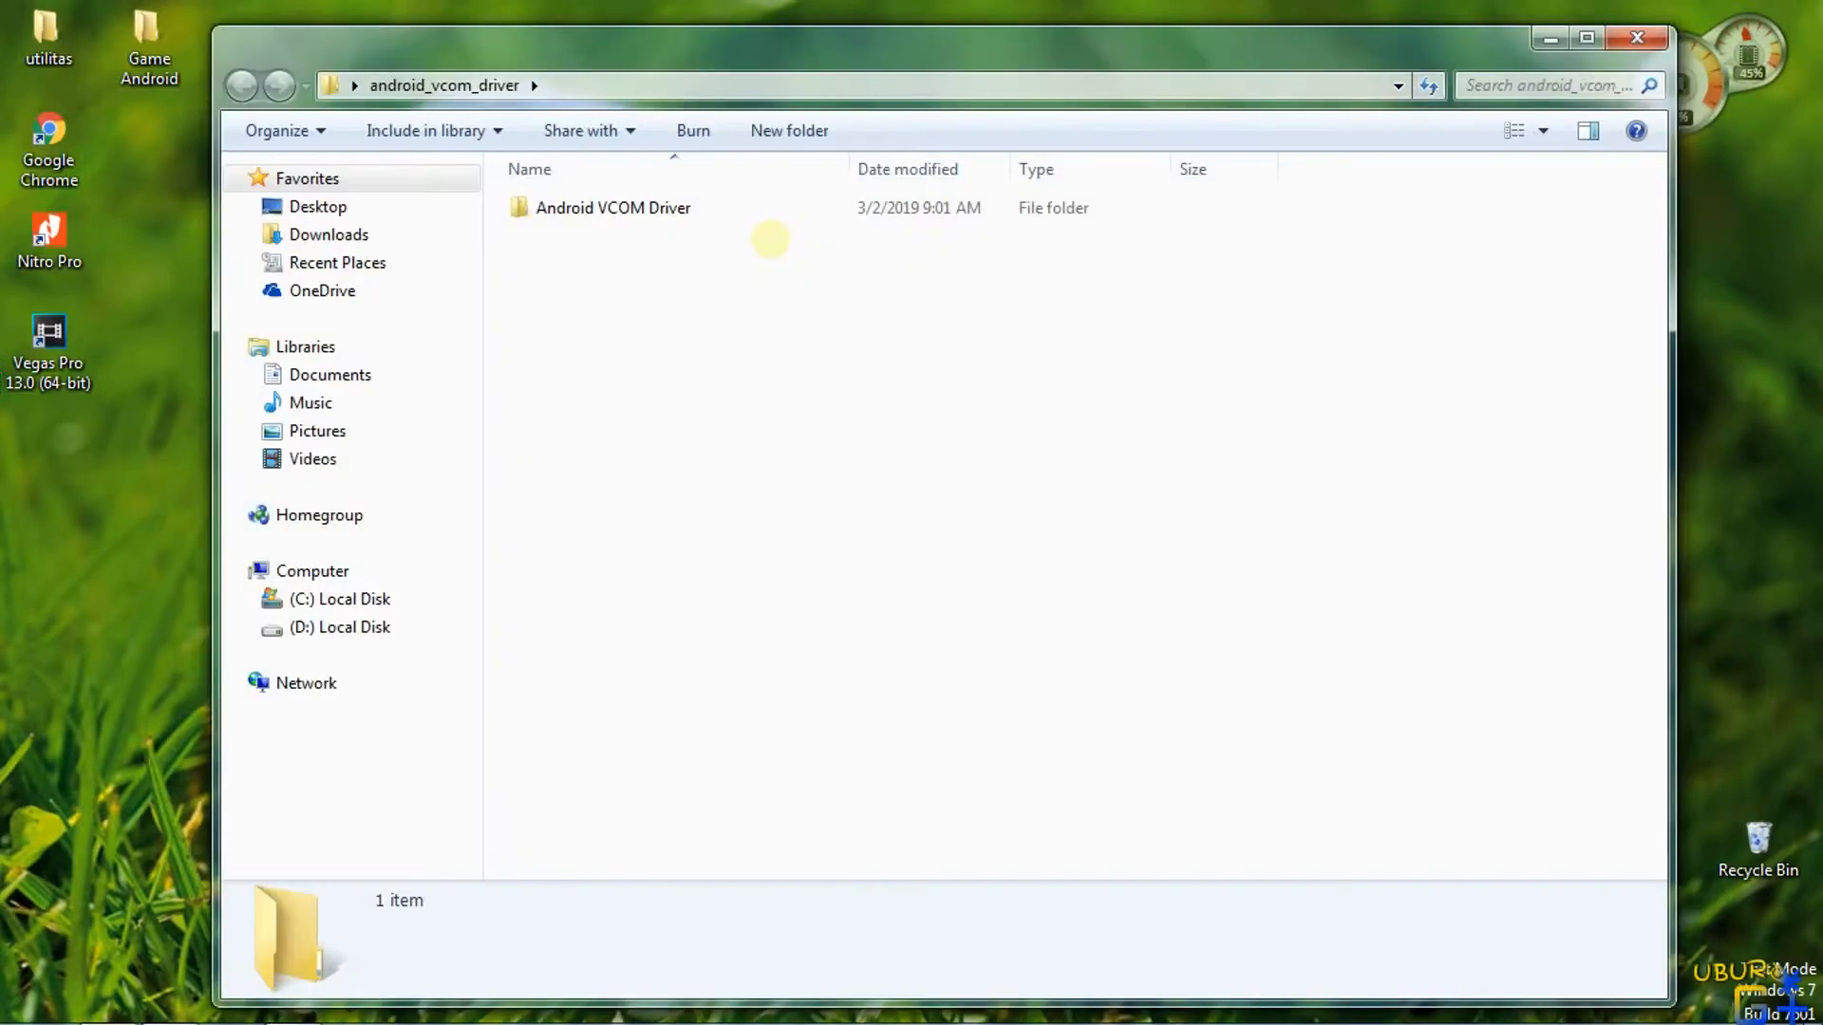
{"action": "double_click", "coordinate": [721, 216]}
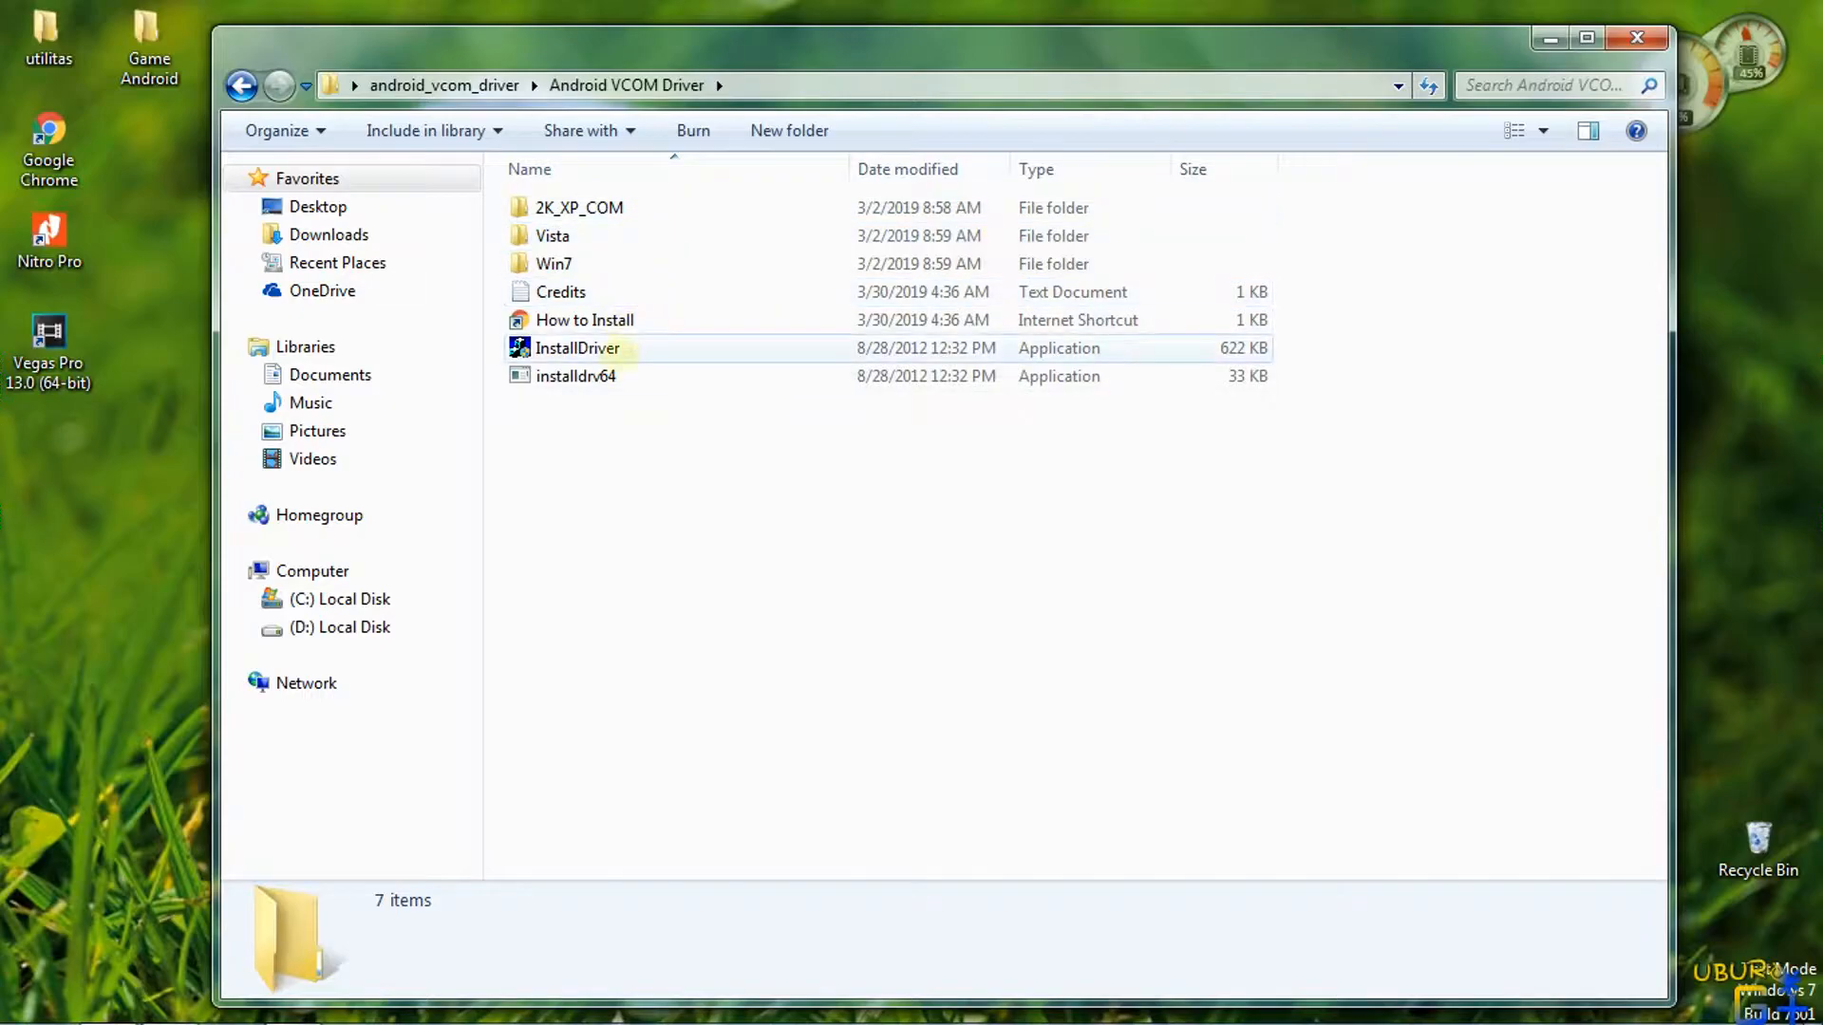
{"action": "left_click", "coordinate": [615, 350]}
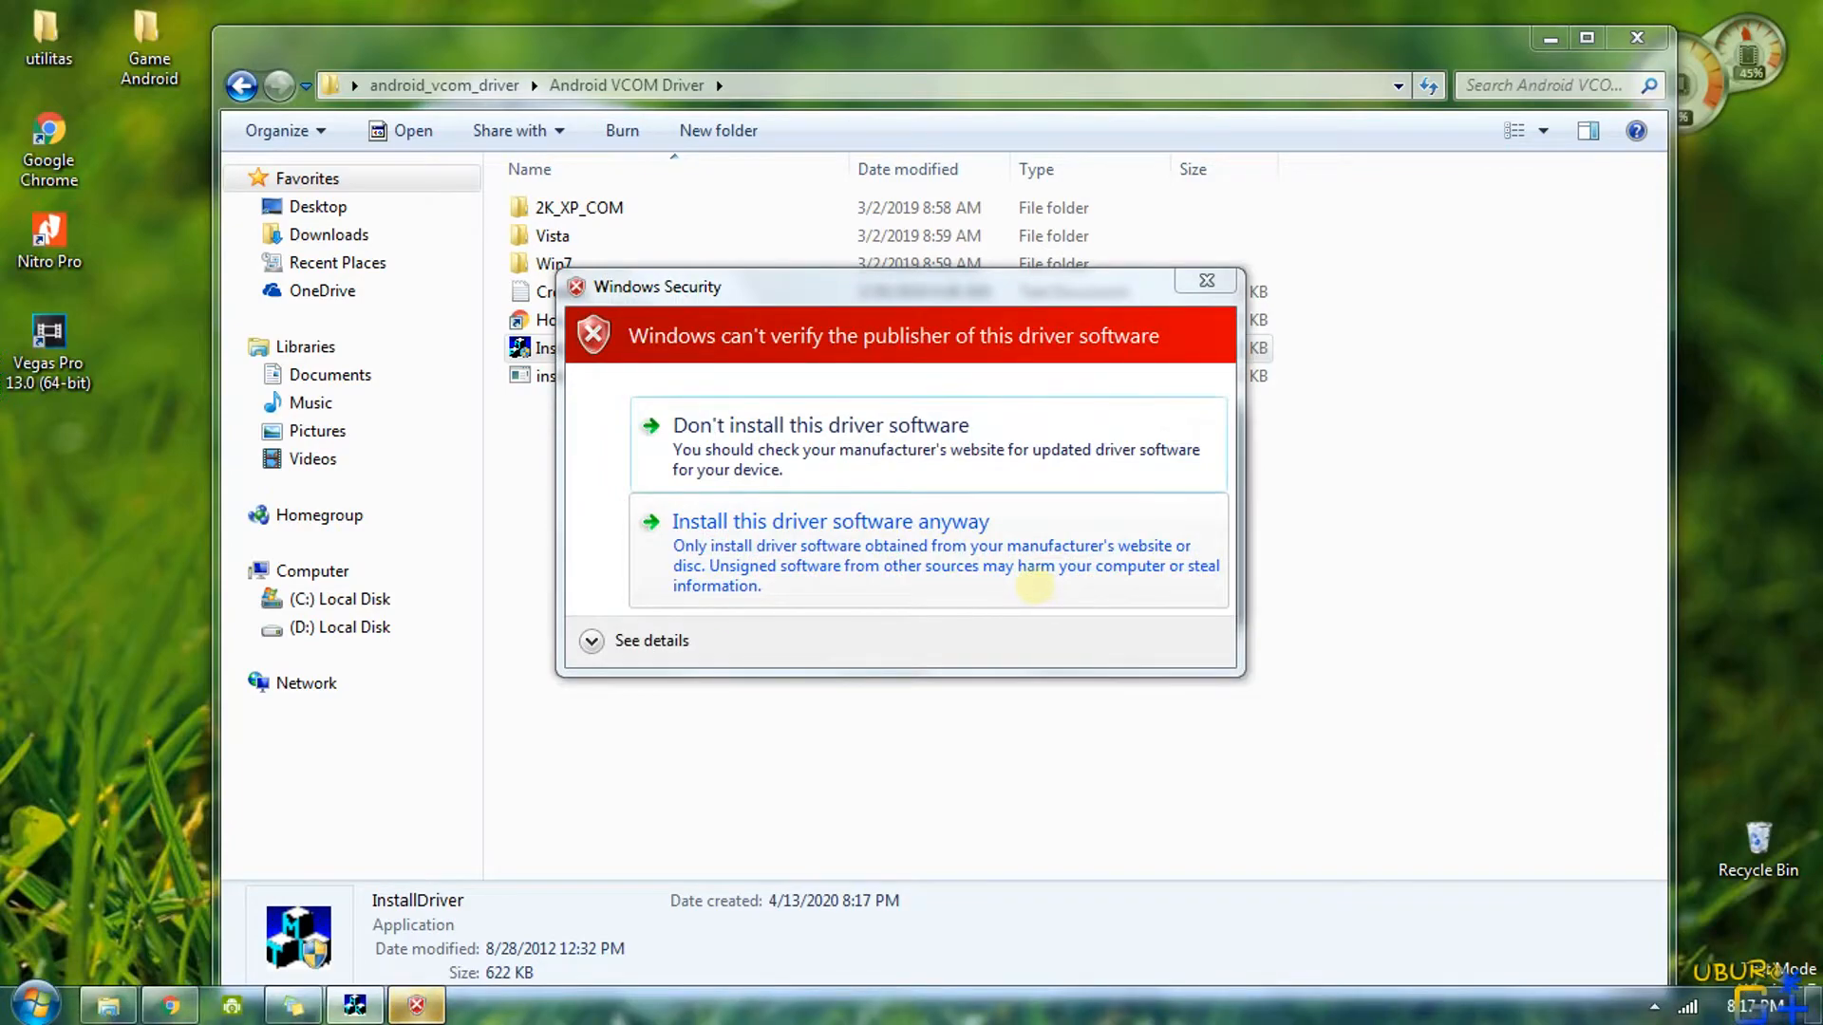
{"action": "left_click", "coordinate": [1034, 585]}
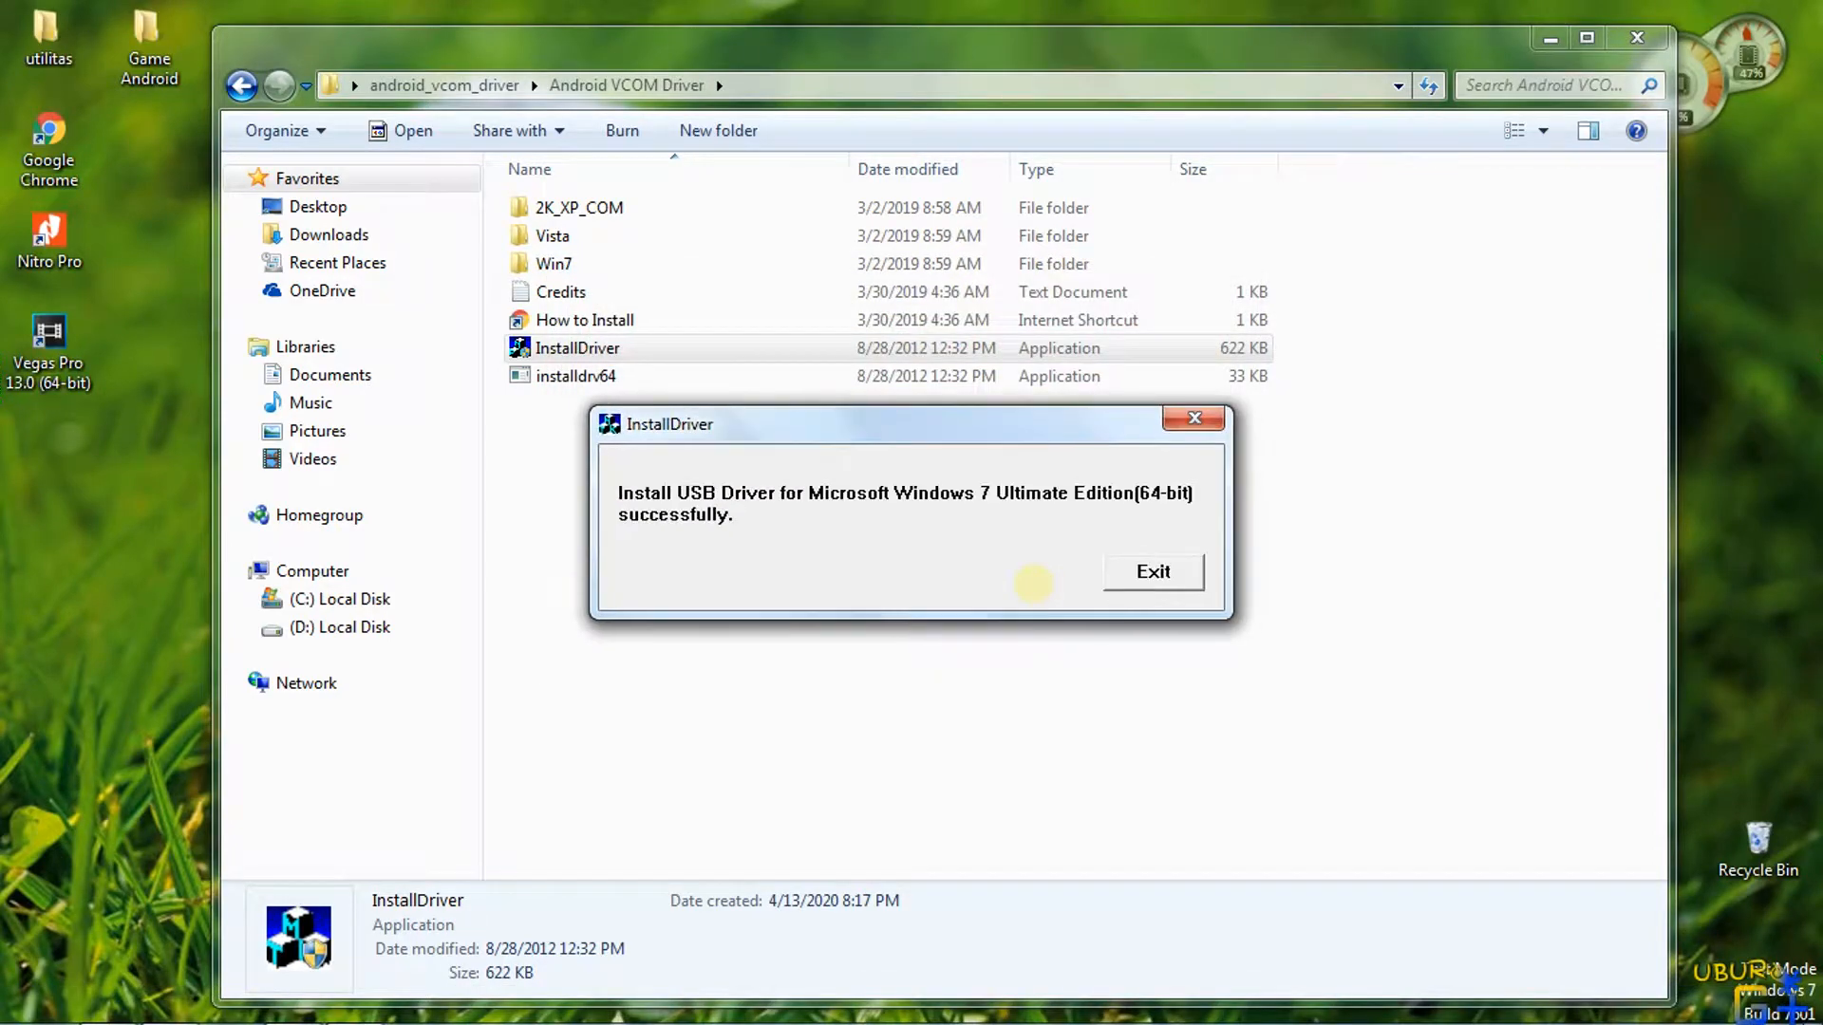
{"action": "left_click", "coordinate": [1152, 570]}
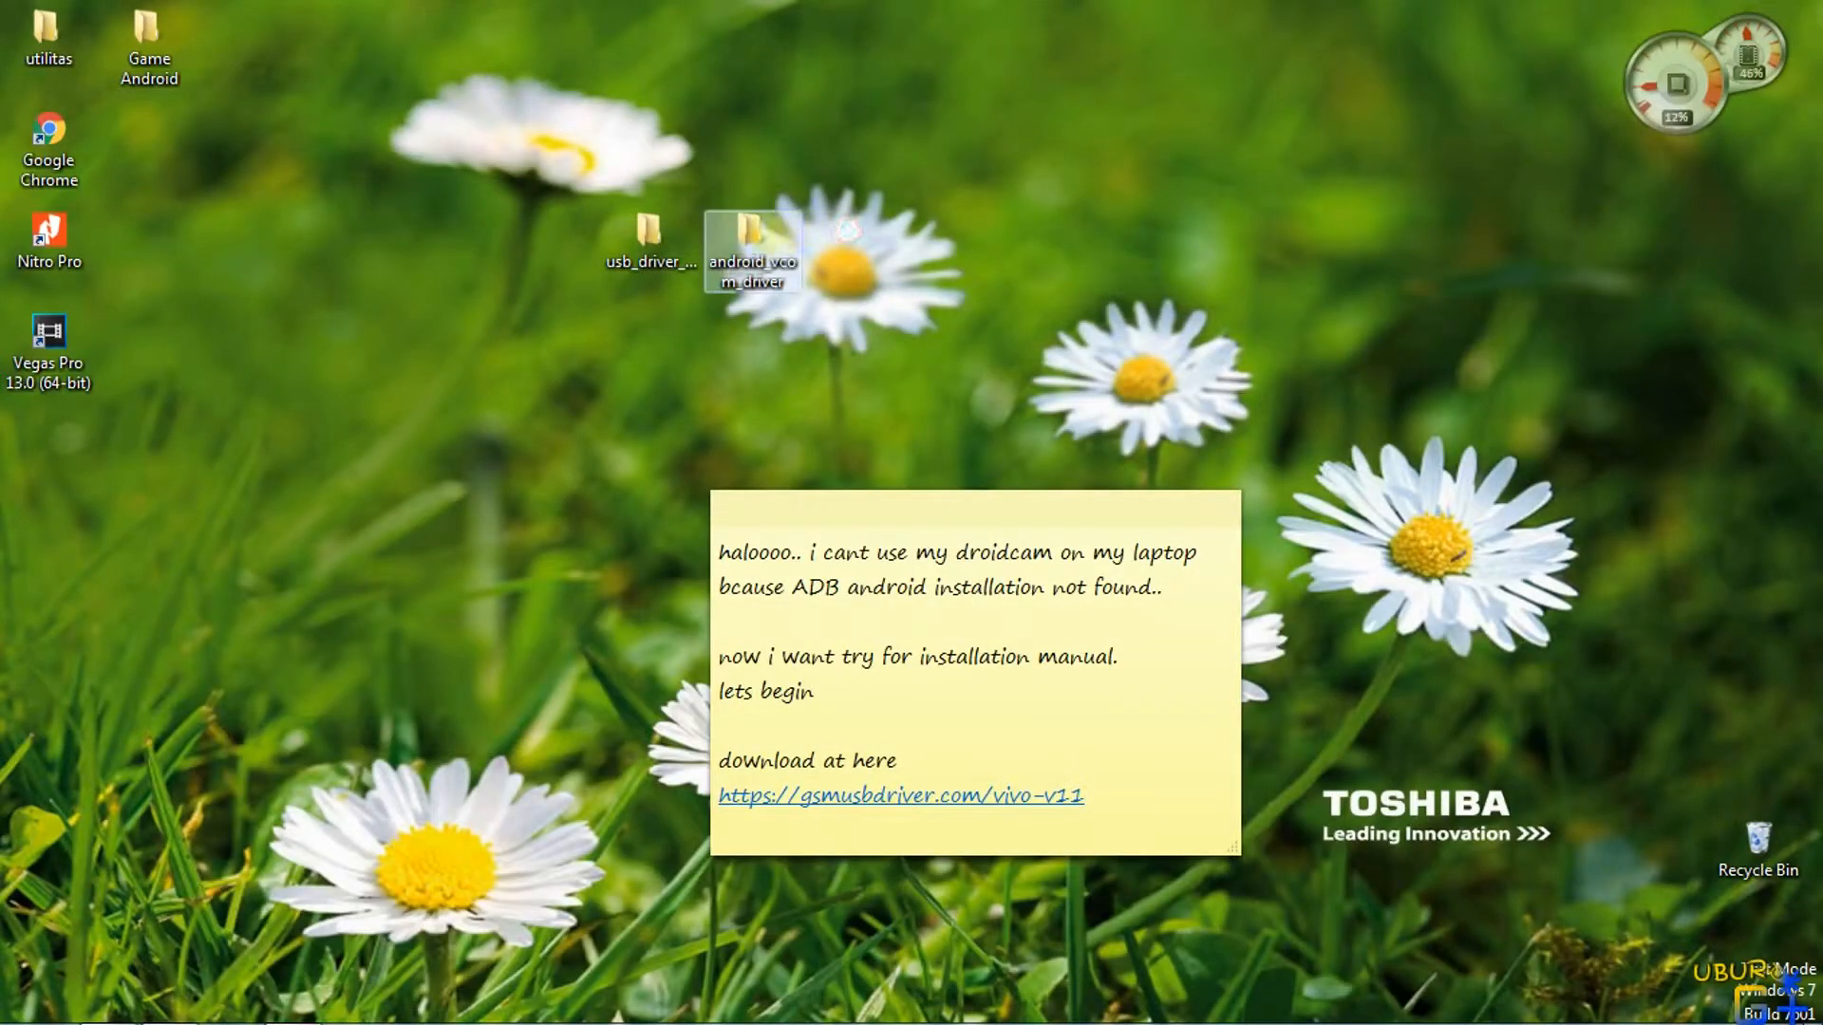
Open the usb_driver subfolder inside the extracted usb_driver_r12-windows folder on the desktop
{"action": "left_click", "coordinate": [653, 241]}
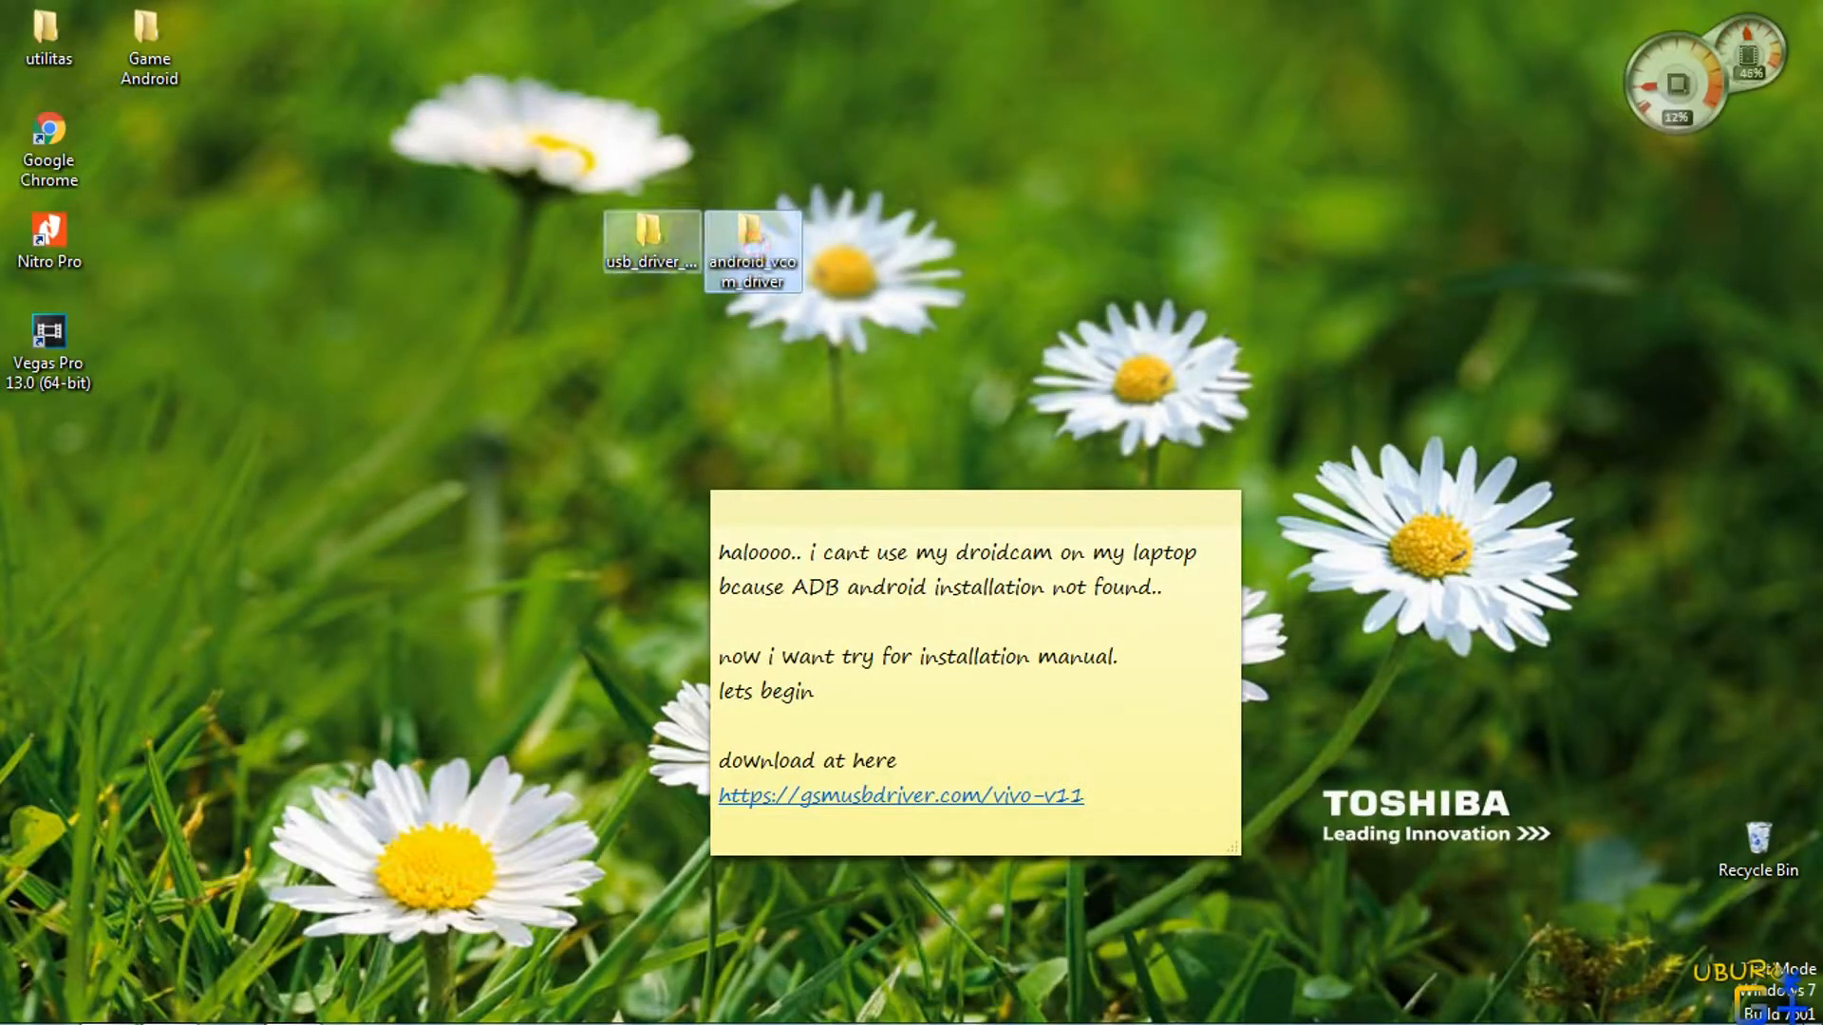
{"action": "double_click", "coordinate": [653, 241]}
{"action": "left_click", "coordinate": [655, 215]}
{"action": "double_click", "coordinate": [655, 215]}
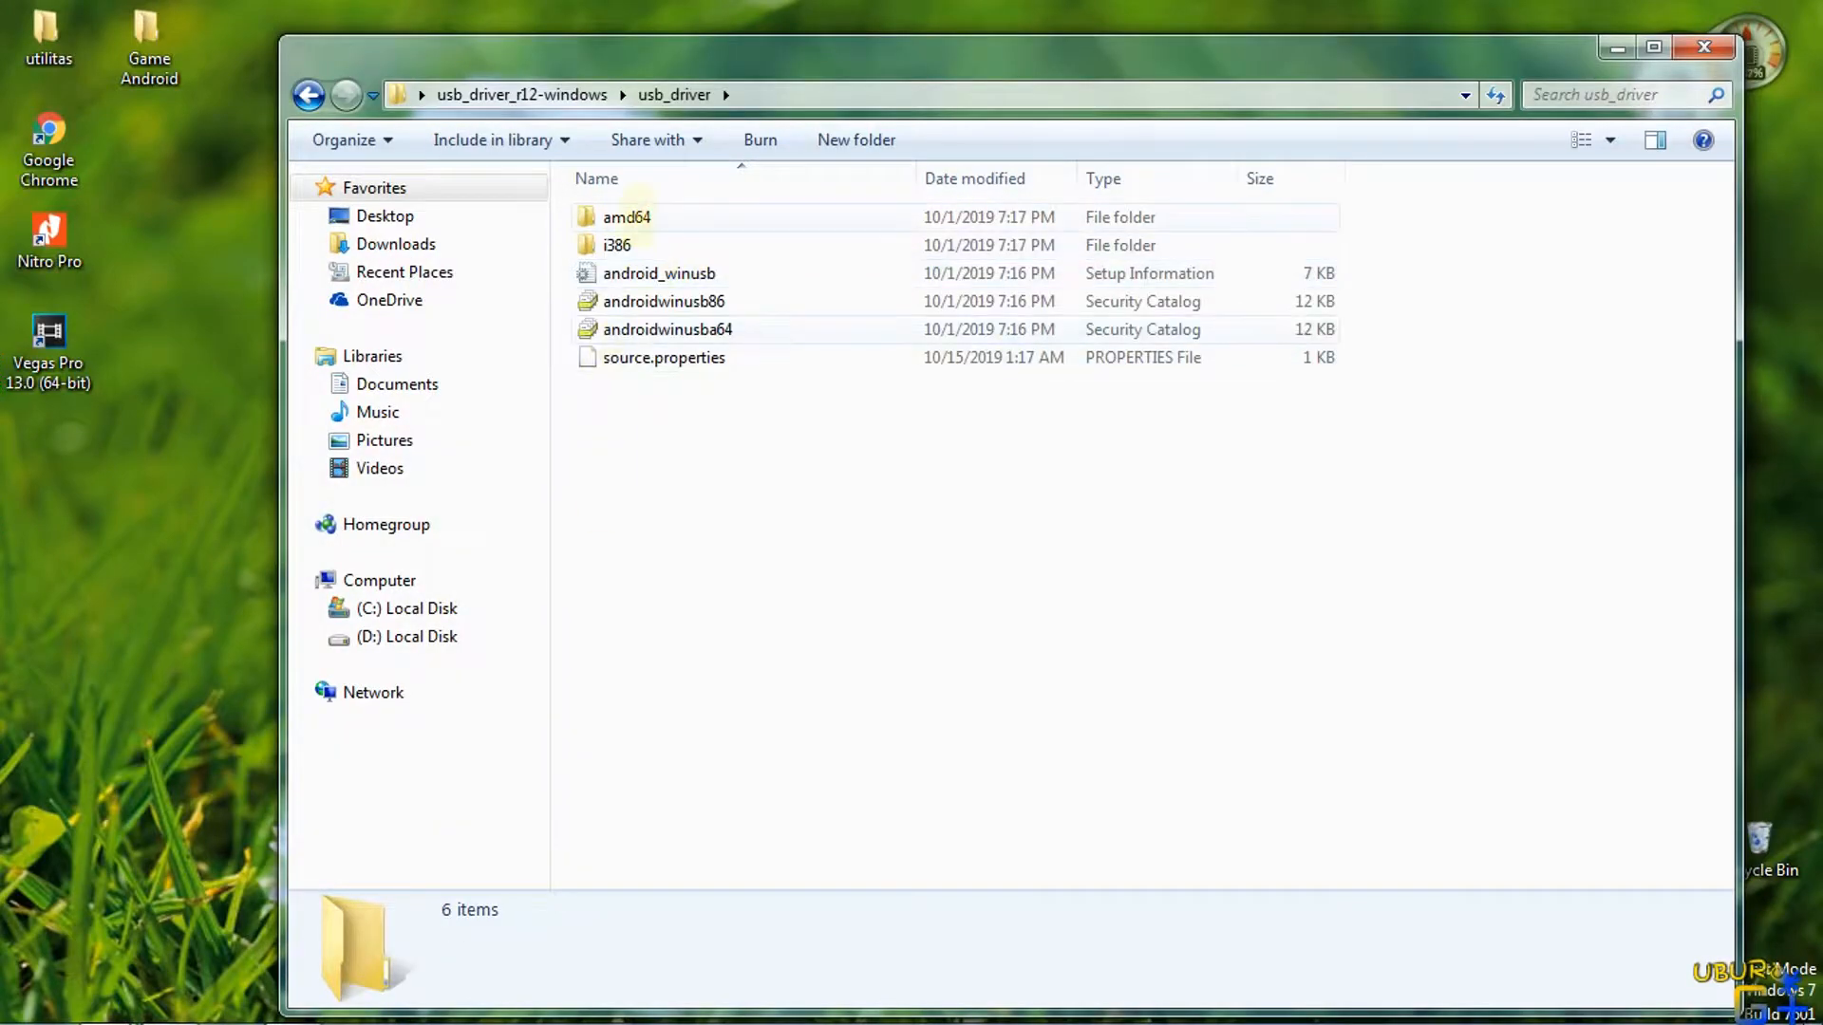
Open Computer Management for this computer and display Device Manager
{"action": "left_click", "coordinate": [36, 1003]}
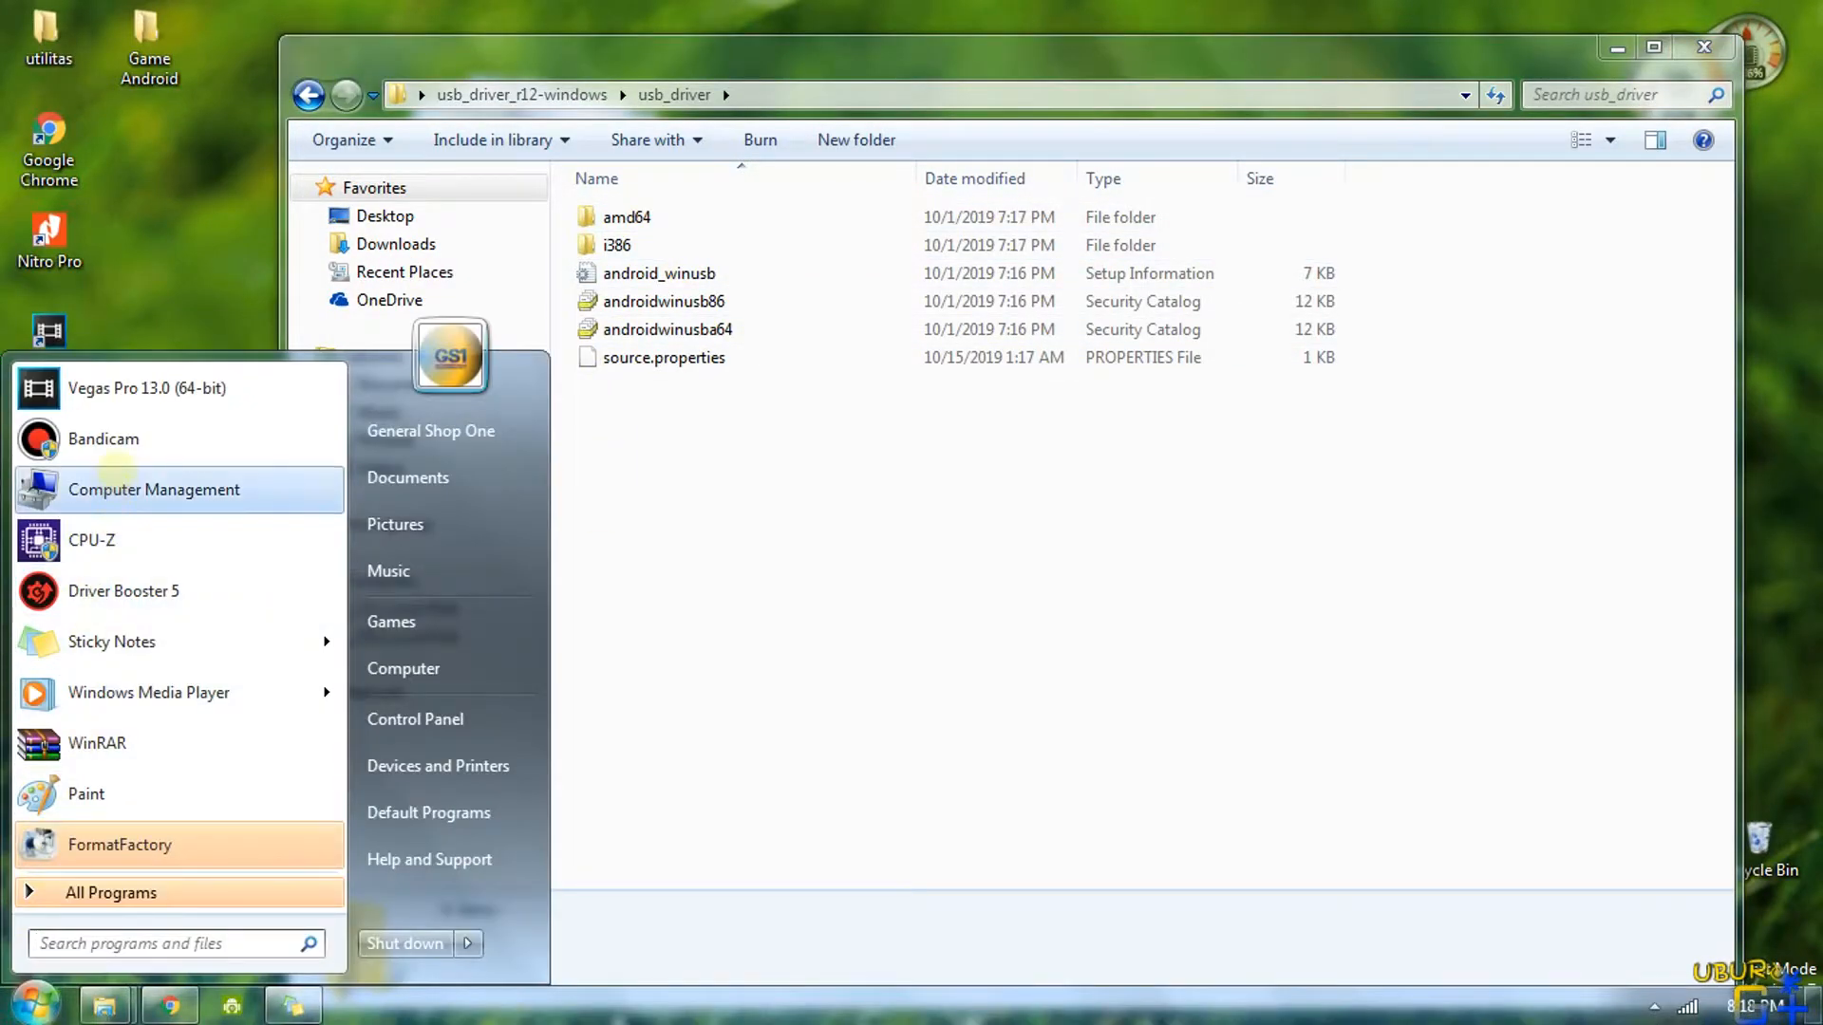
{"action": "key", "text": "Escape"}
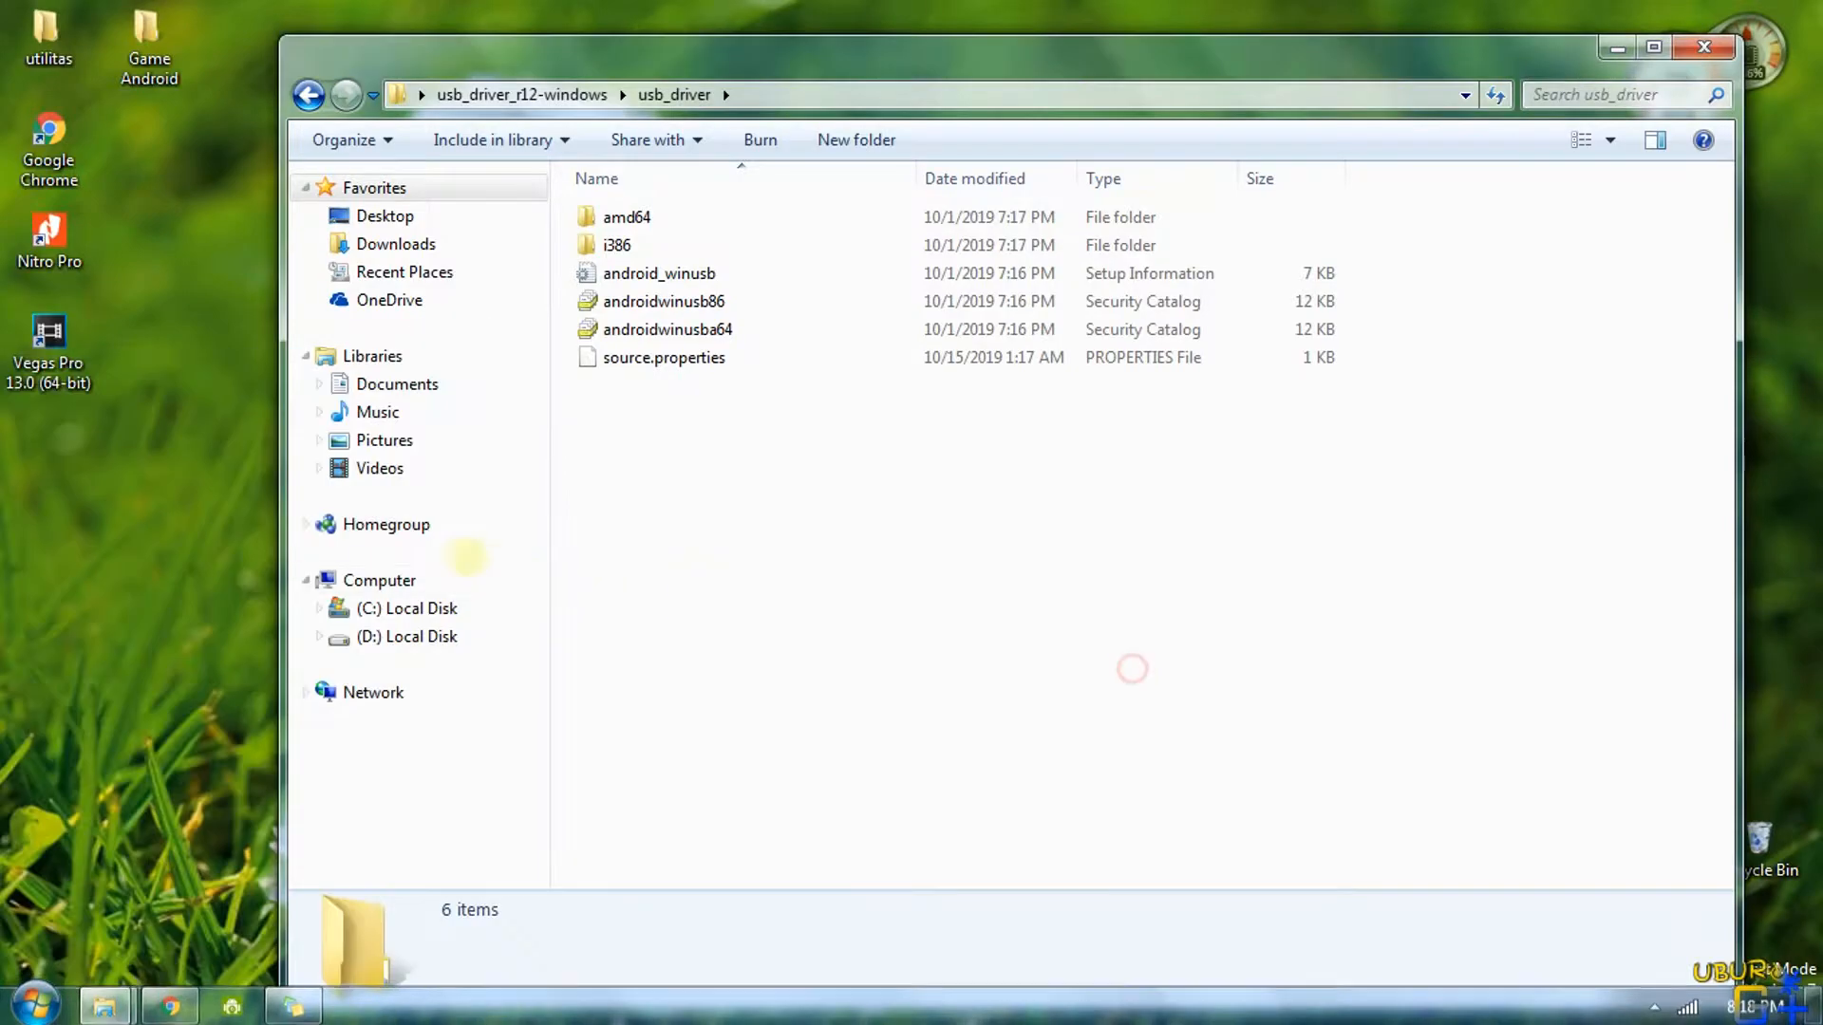
{"action": "right_click", "coordinate": [441, 578]}
{"action": "left_click", "coordinate": [543, 637]}
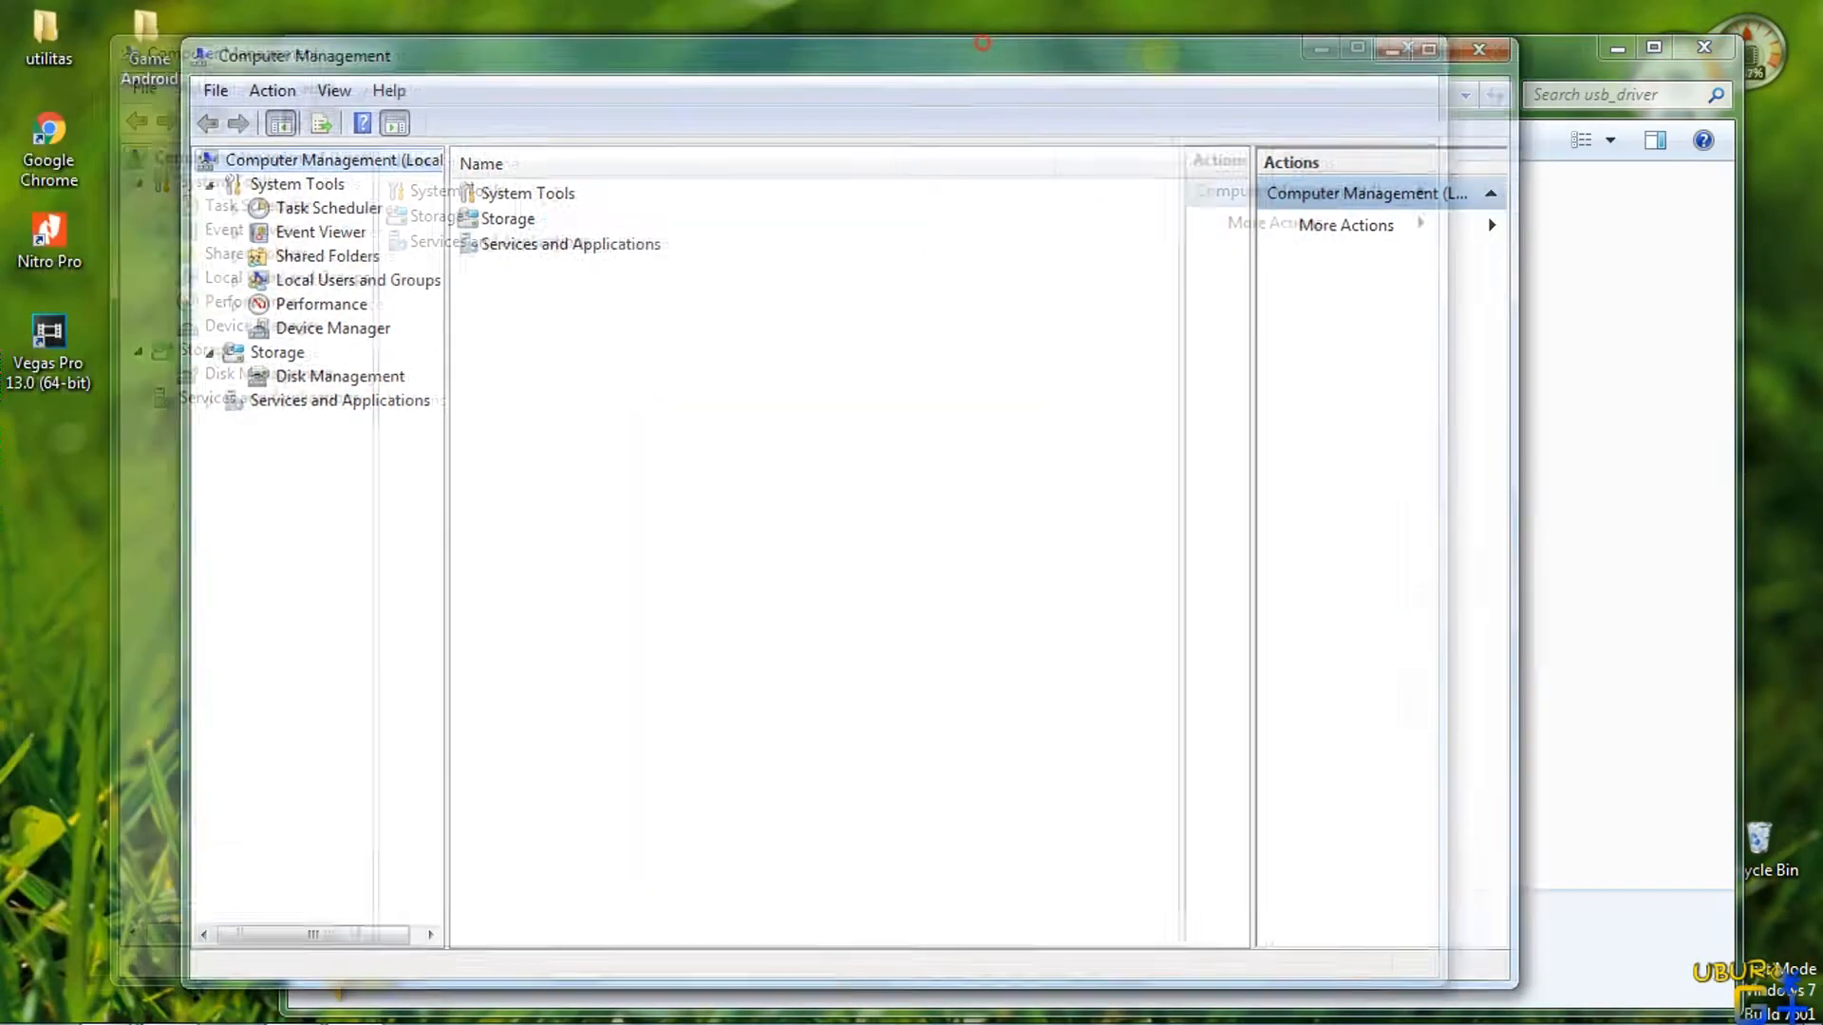
{"action": "left_click", "coordinate": [283, 330]}
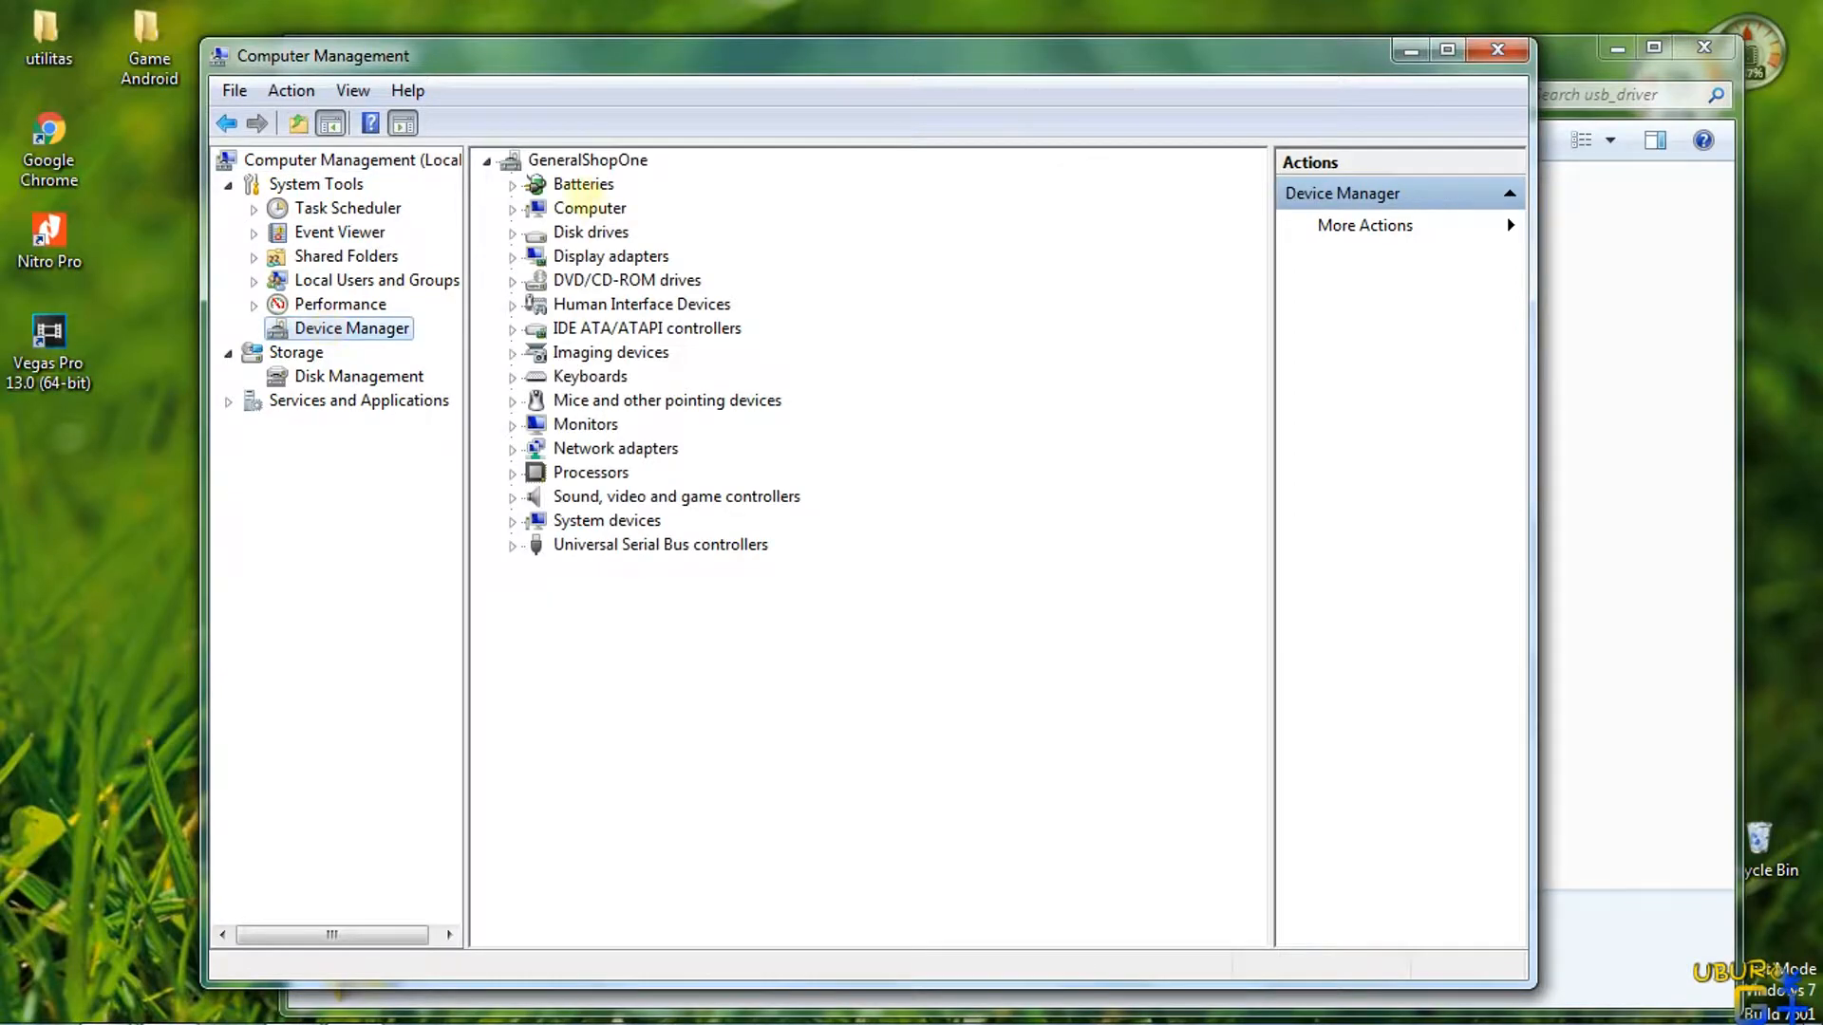
Start adding legacy hardware, choosing manual selection from a list, Show All Devices, and a driver supplied from disk
{"action": "right_click", "coordinate": [570, 162]}
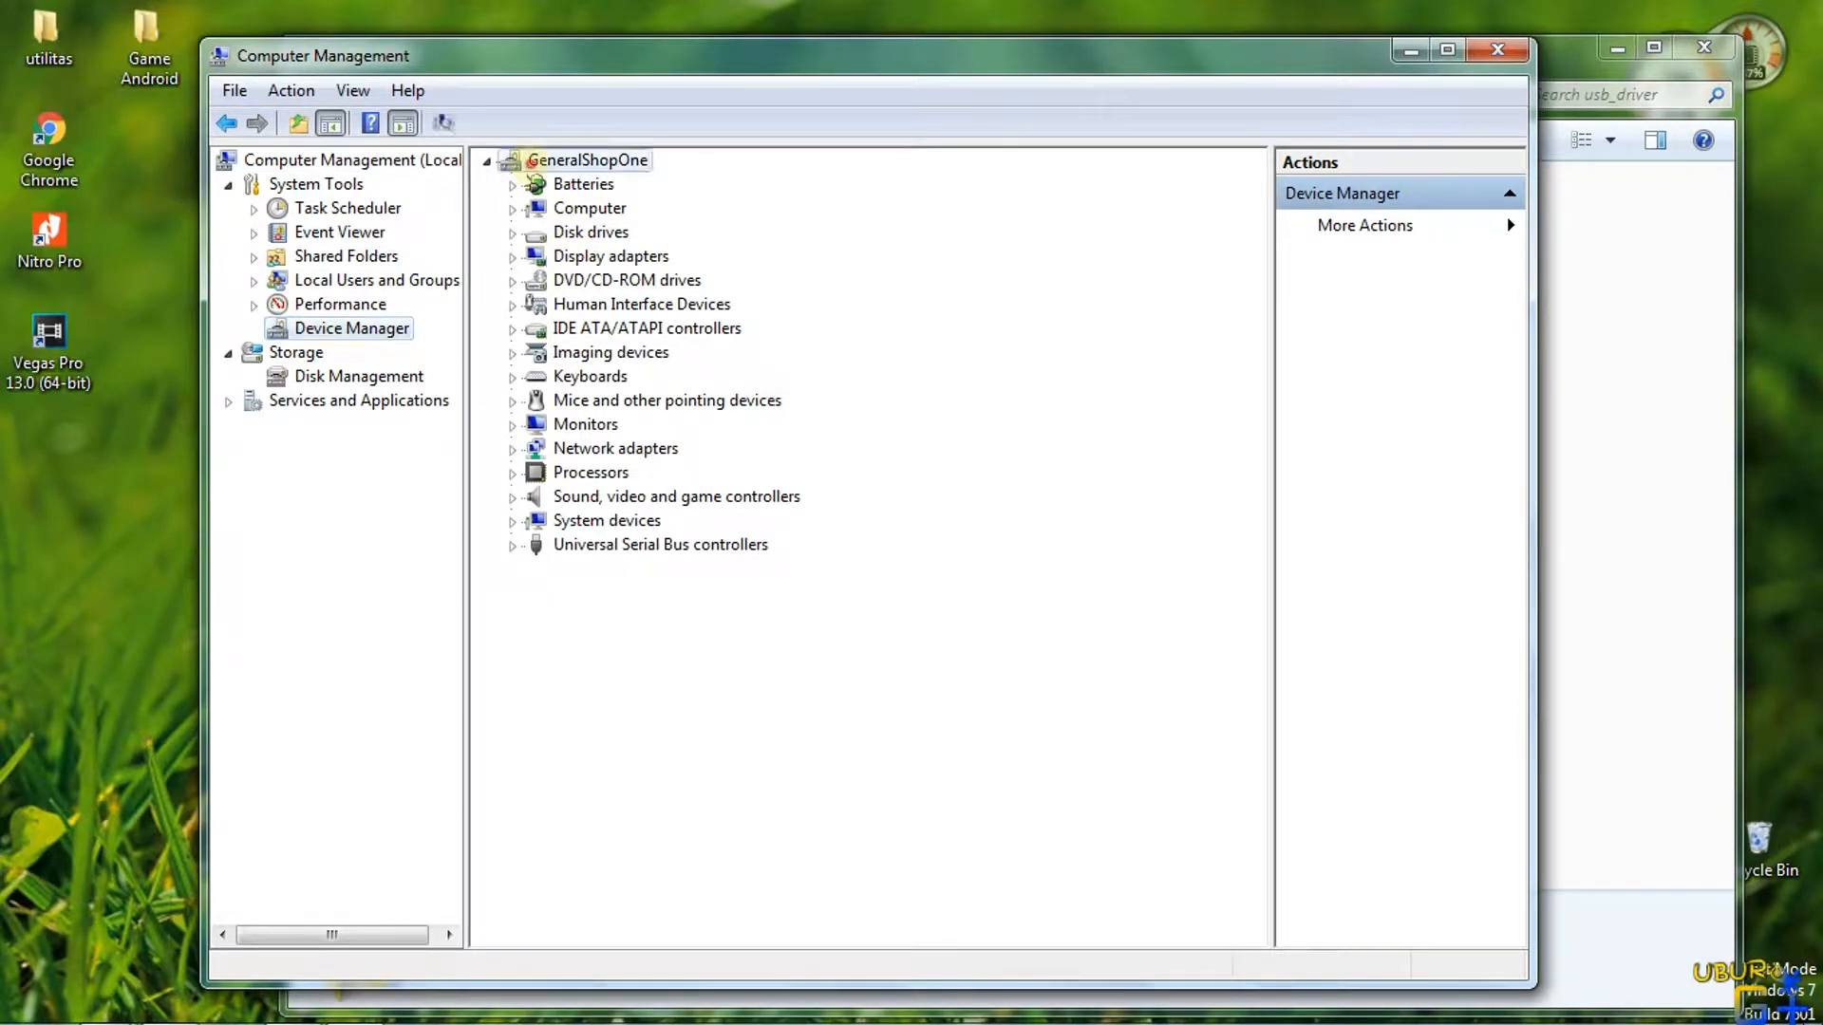
{"action": "left_click", "coordinate": [627, 209]}
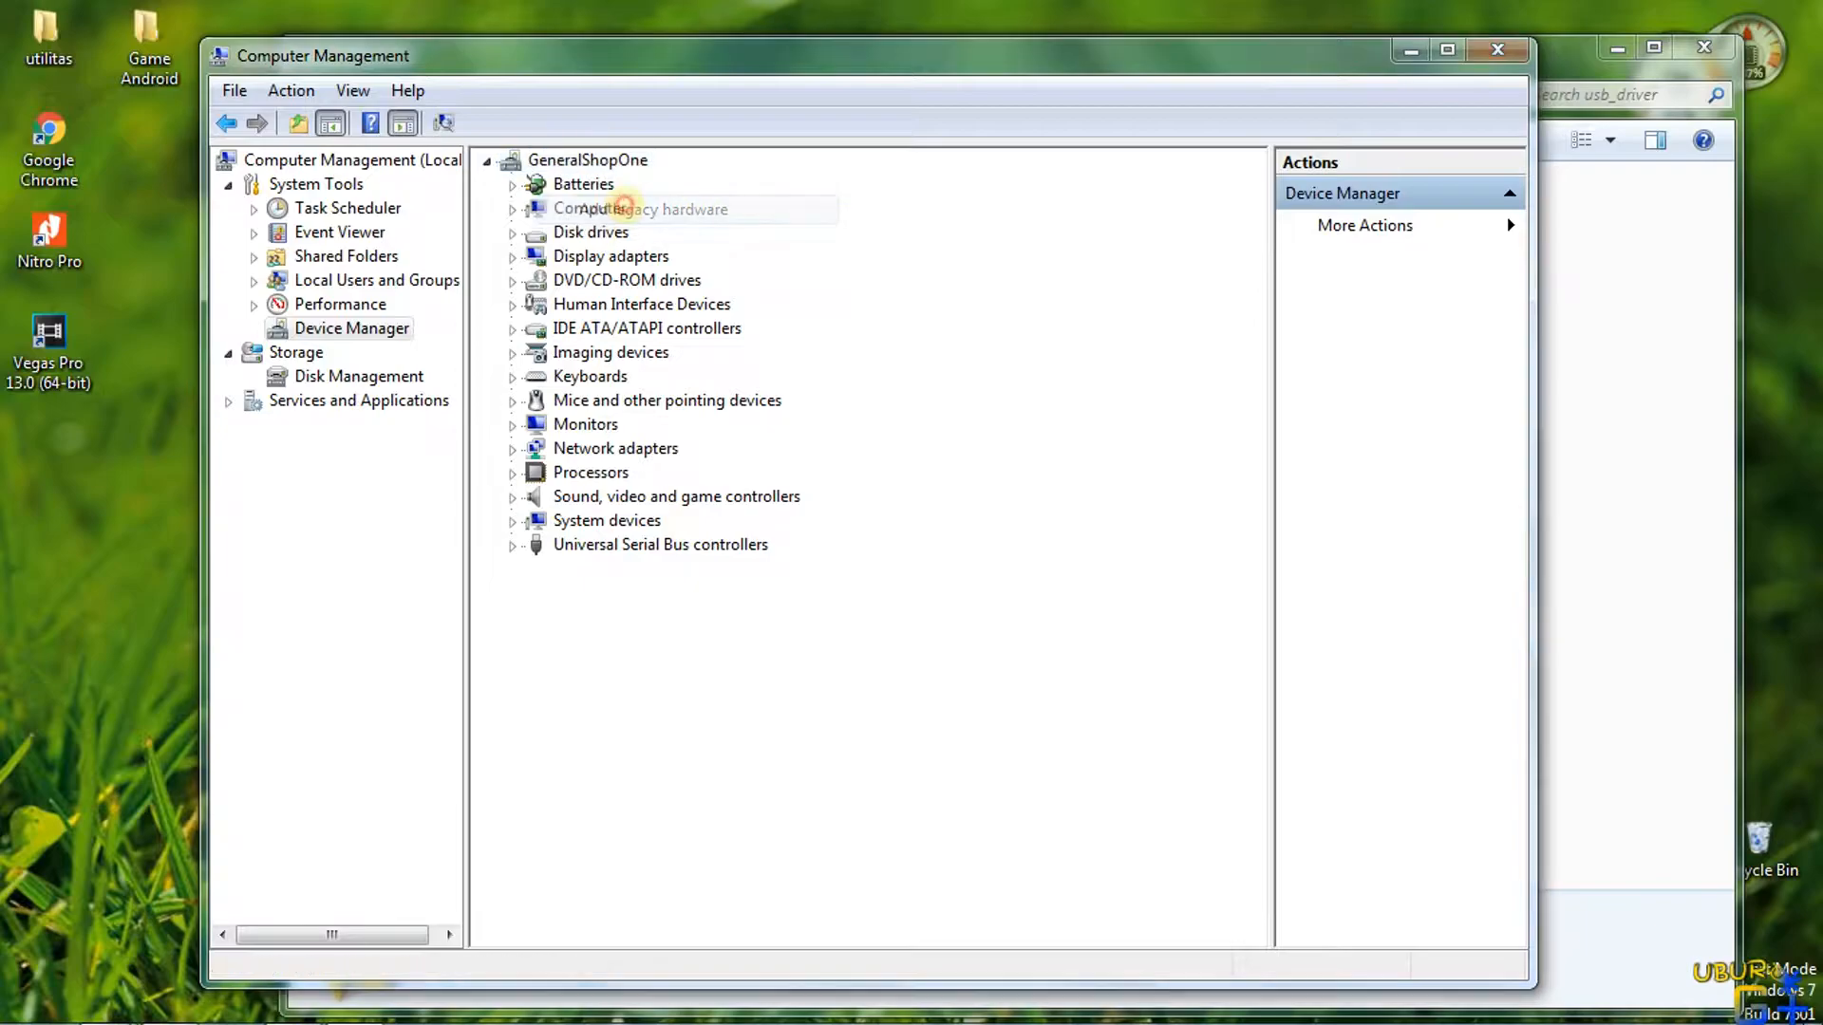
{"action": "left_click", "coordinate": [1092, 710]}
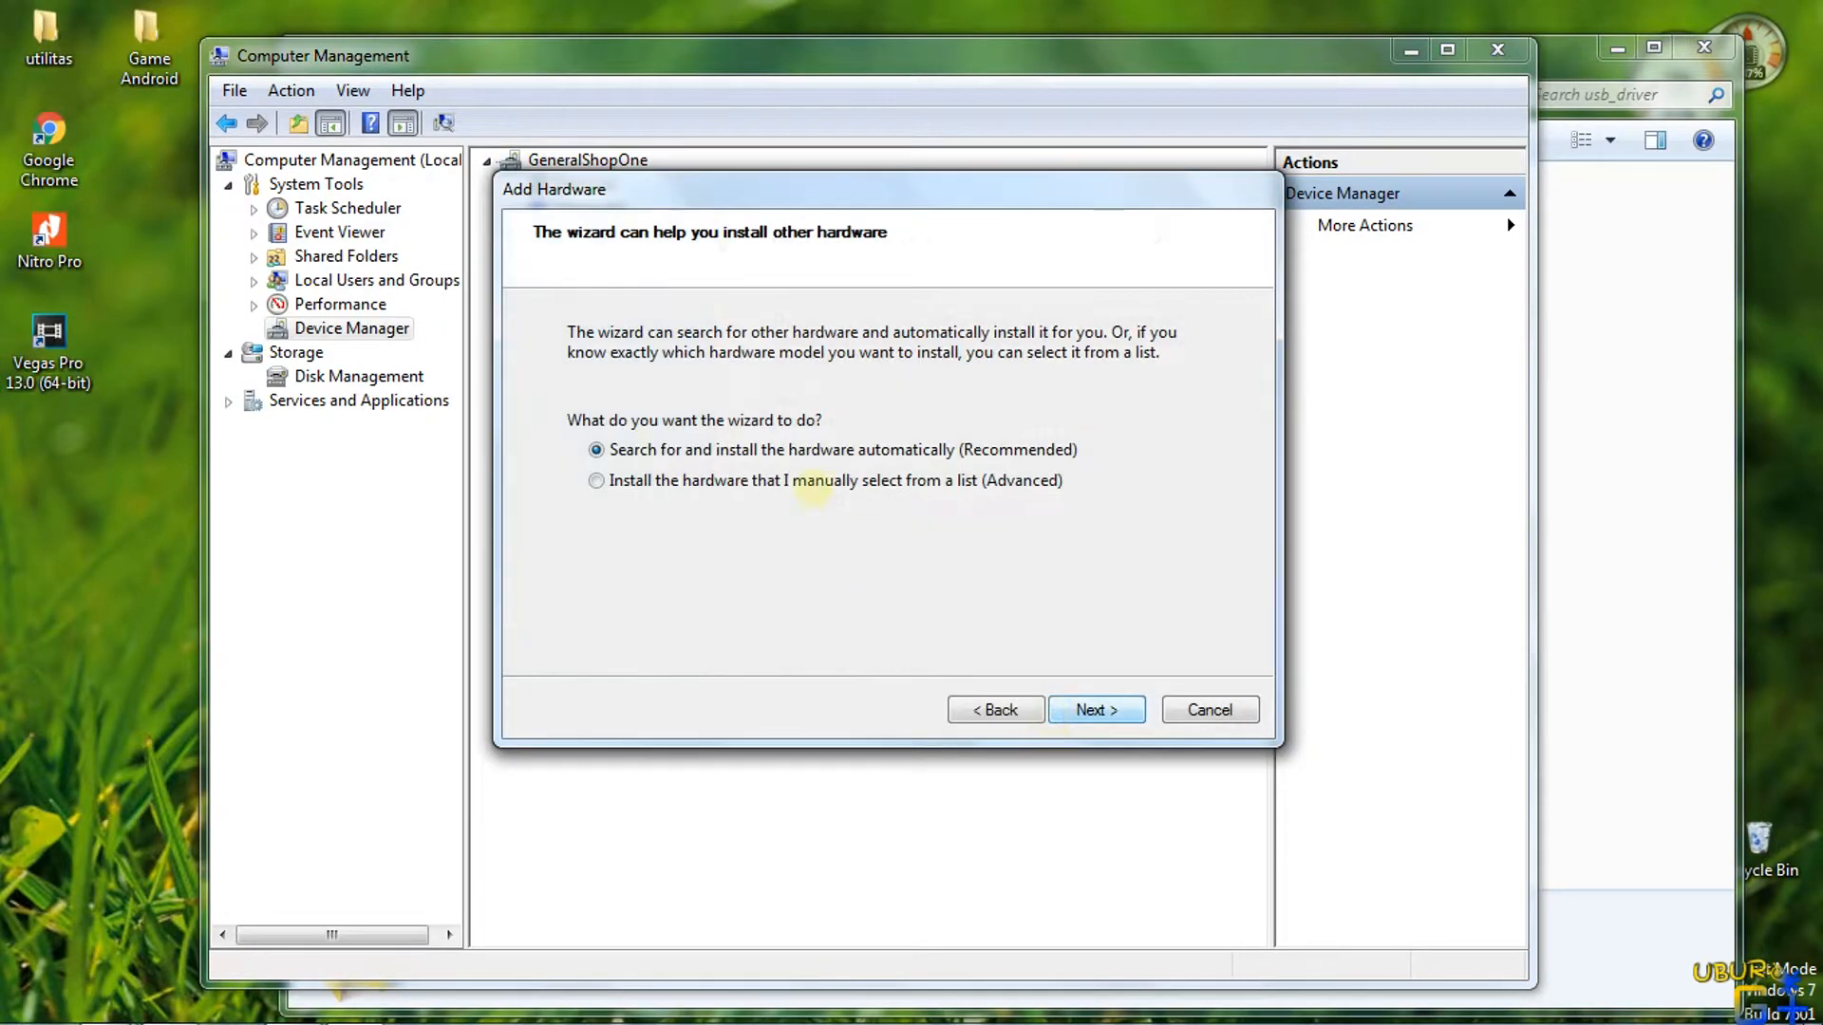
{"action": "left_click", "coordinate": [812, 482]}
{"action": "left_click", "coordinate": [1071, 704]}
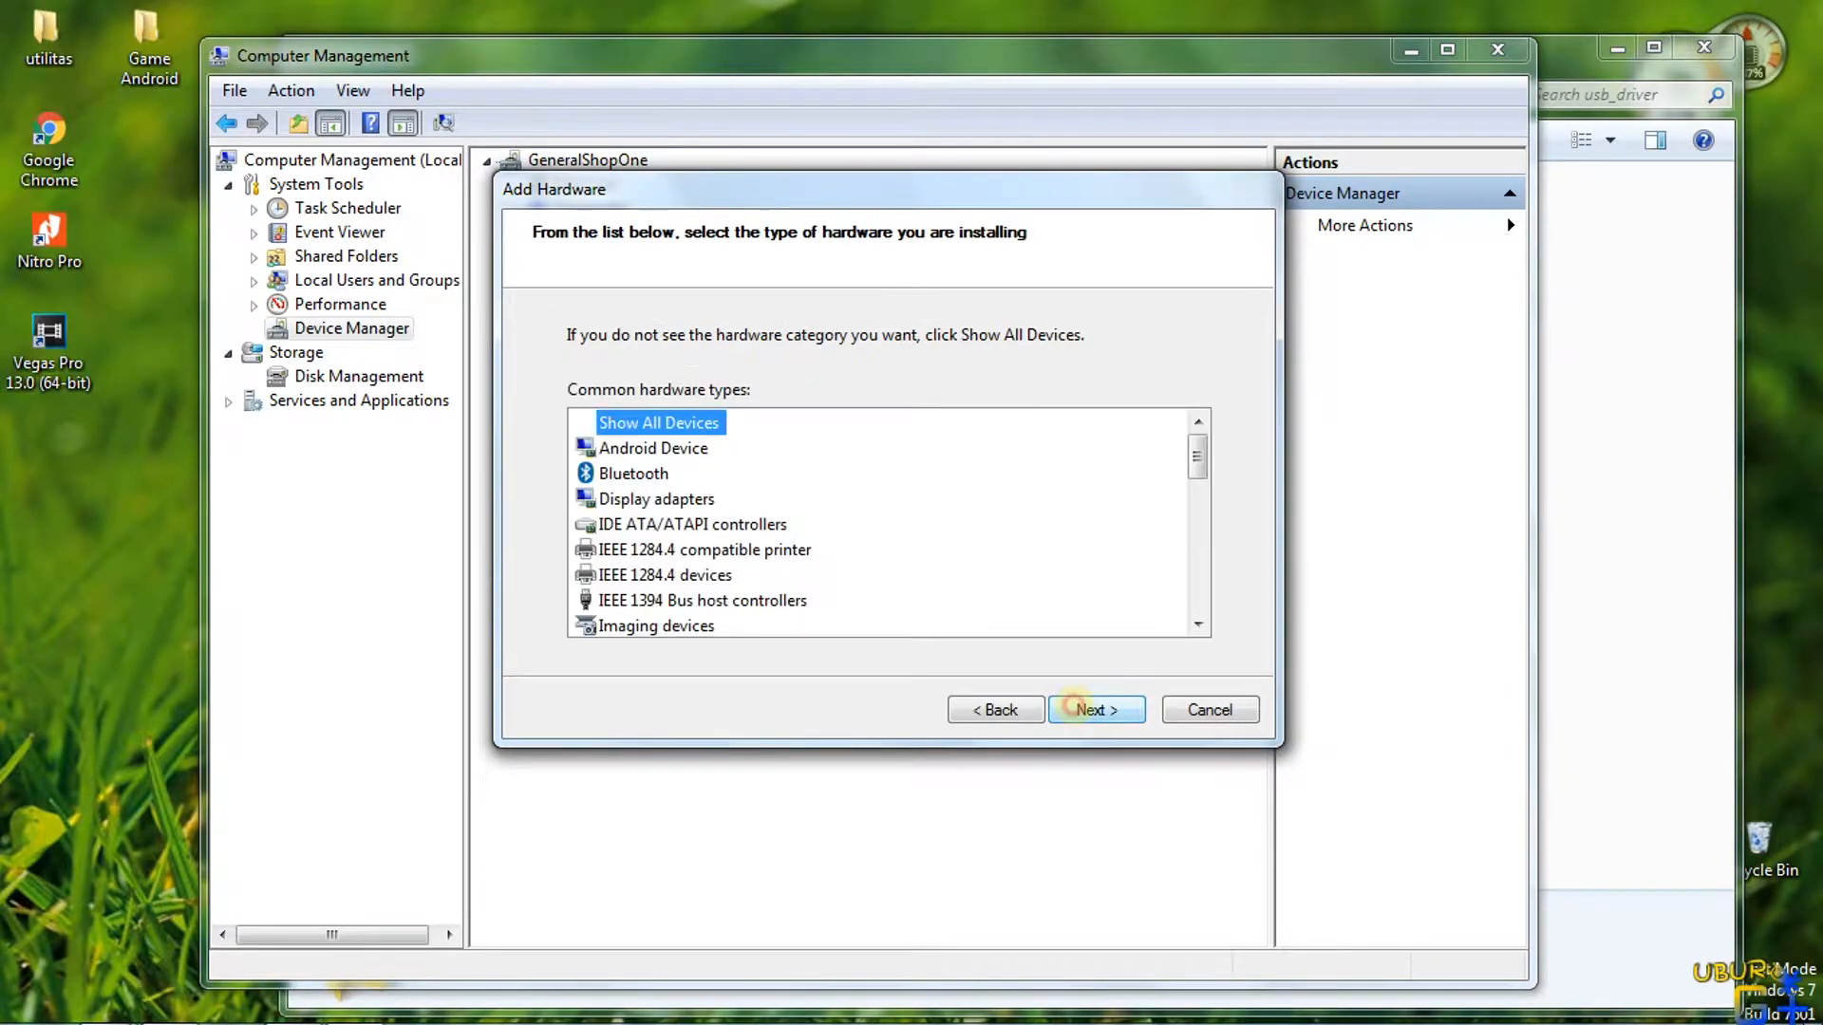
{"action": "left_click", "coordinate": [1092, 711]}
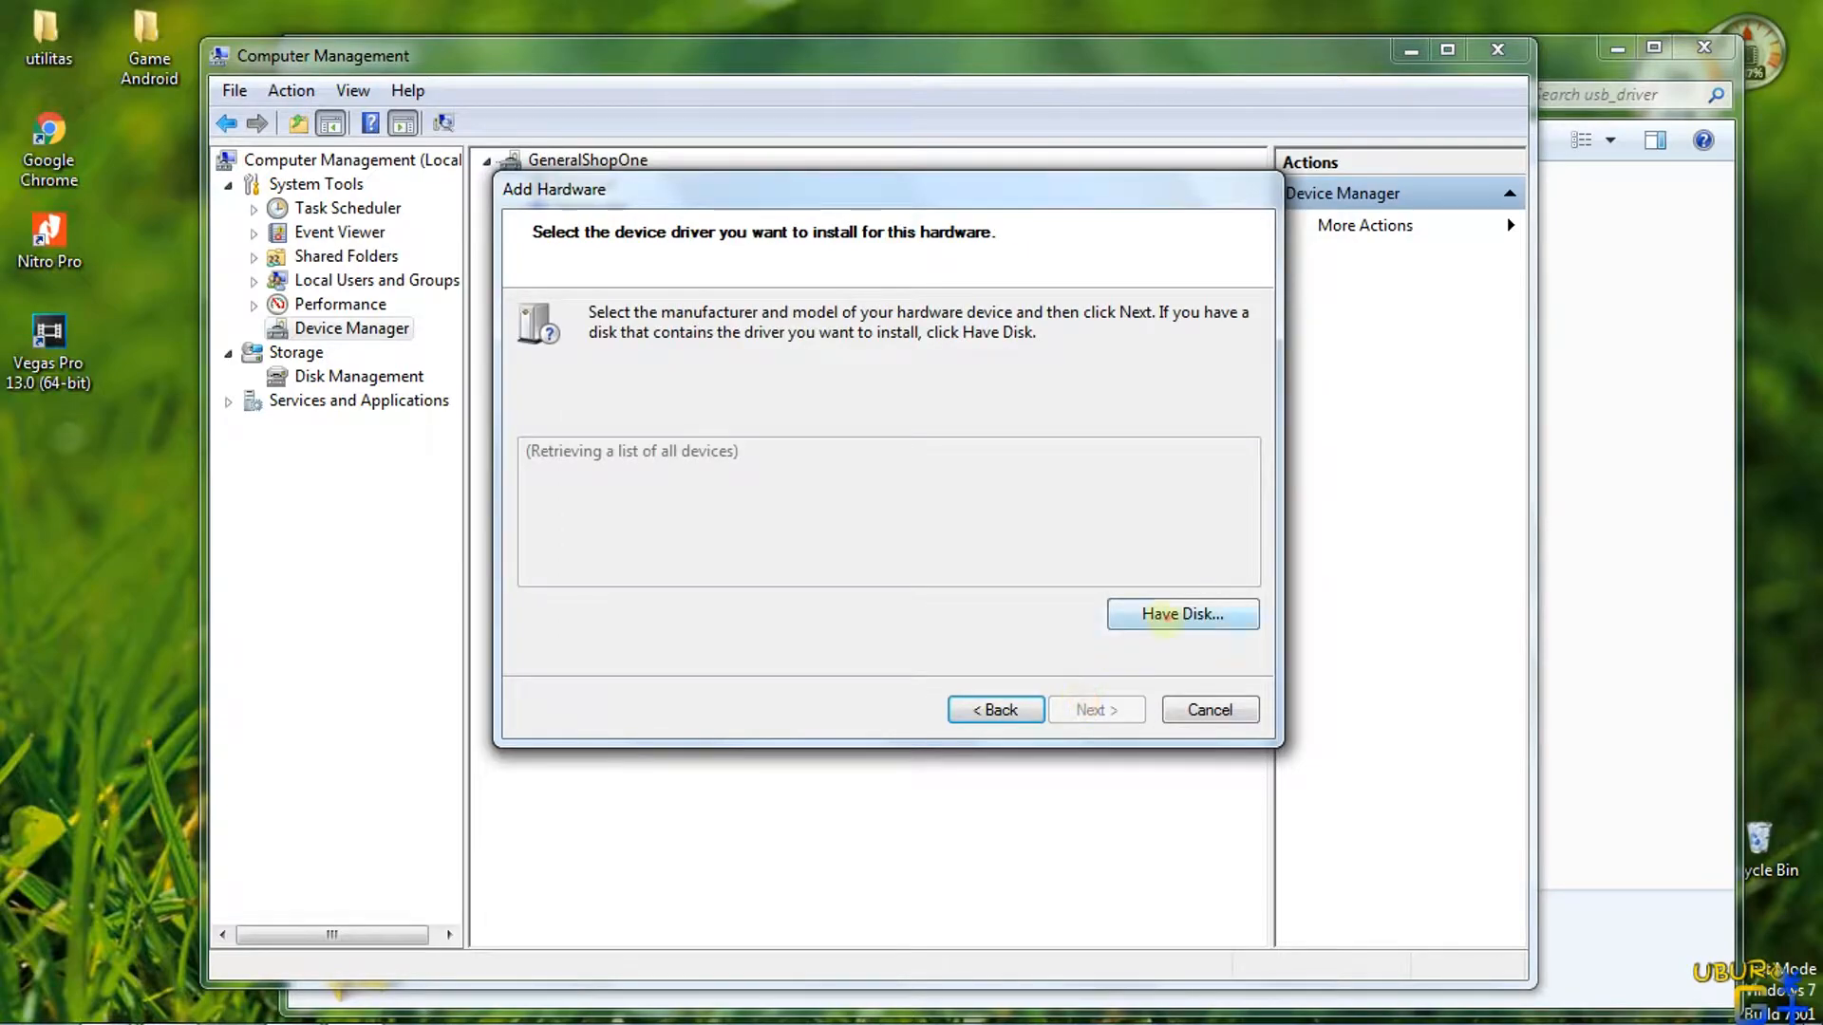
{"action": "left_click", "coordinate": [1164, 616]}
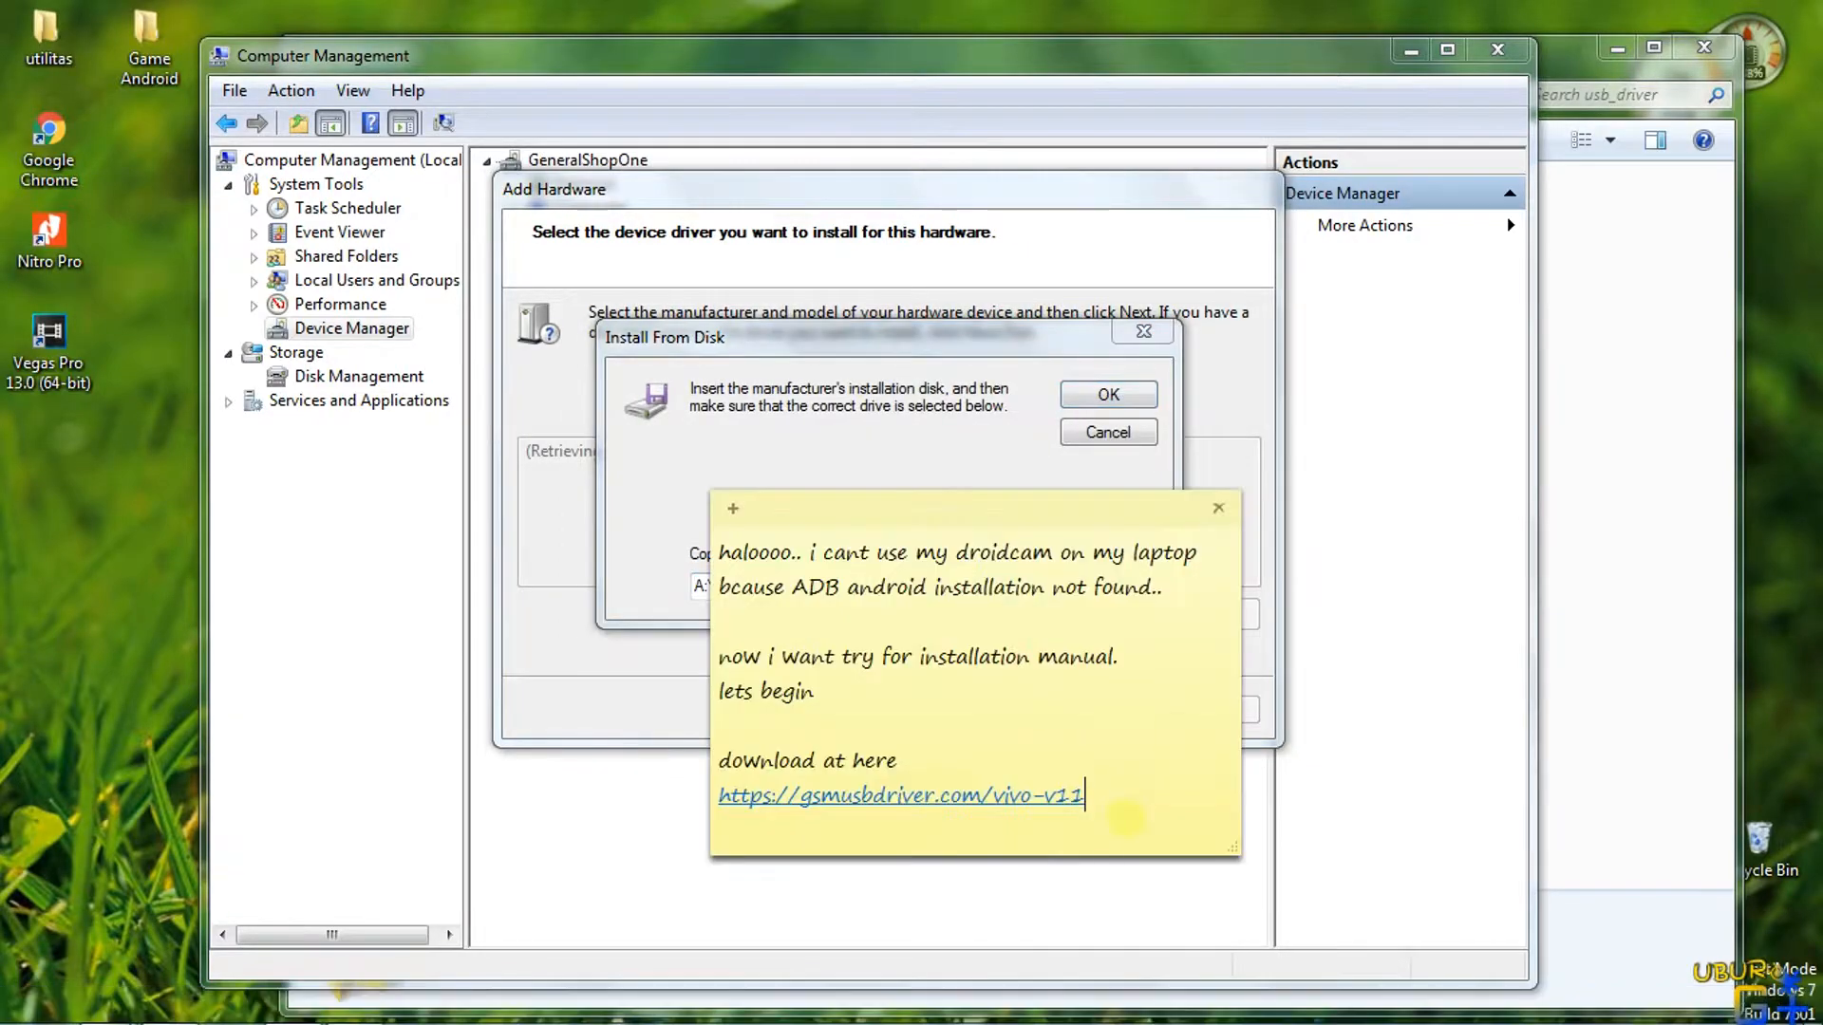
Add the line "let find adddress folder" below the download link in the sticky note
{"action": "key", "text": "Return"}
{"action": "key", "text": "Return"}
{"action": "type", "text": "let find adddress folder"}
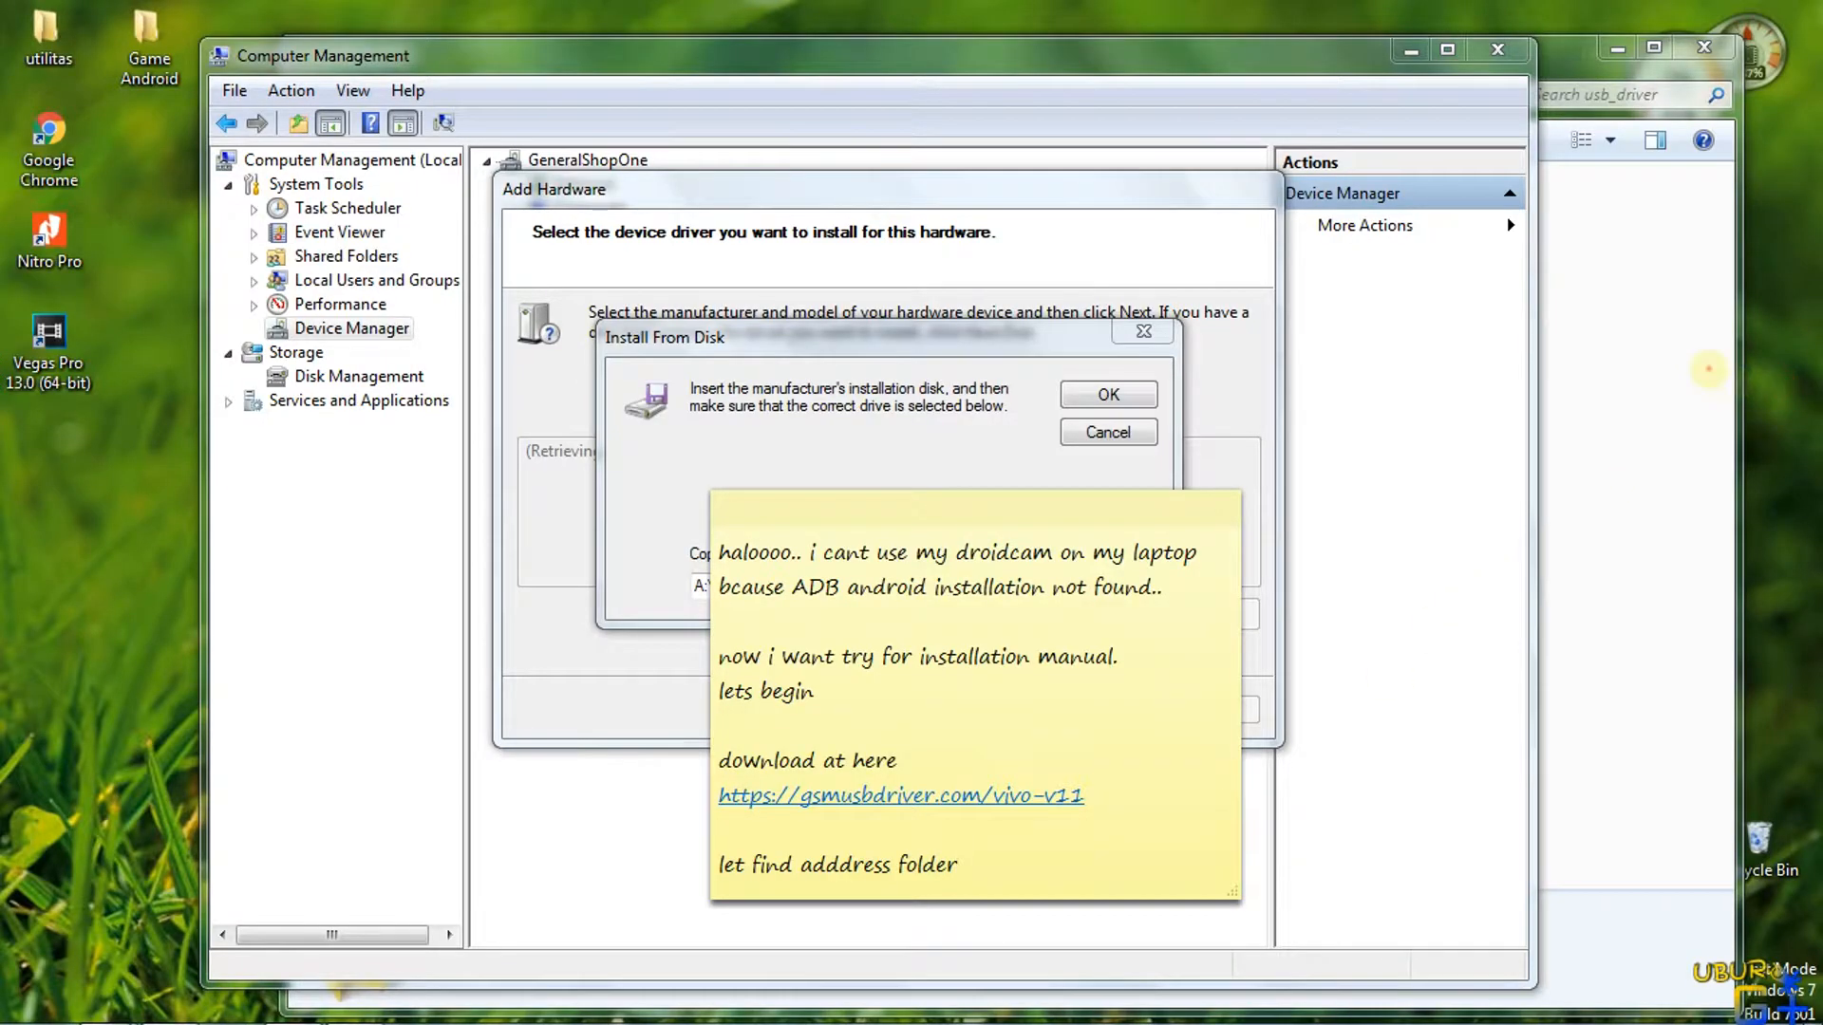
Copy the full path of the usb_driver folder inside usb_driver_r12-windows
{"action": "left_click", "coordinate": [1709, 370]}
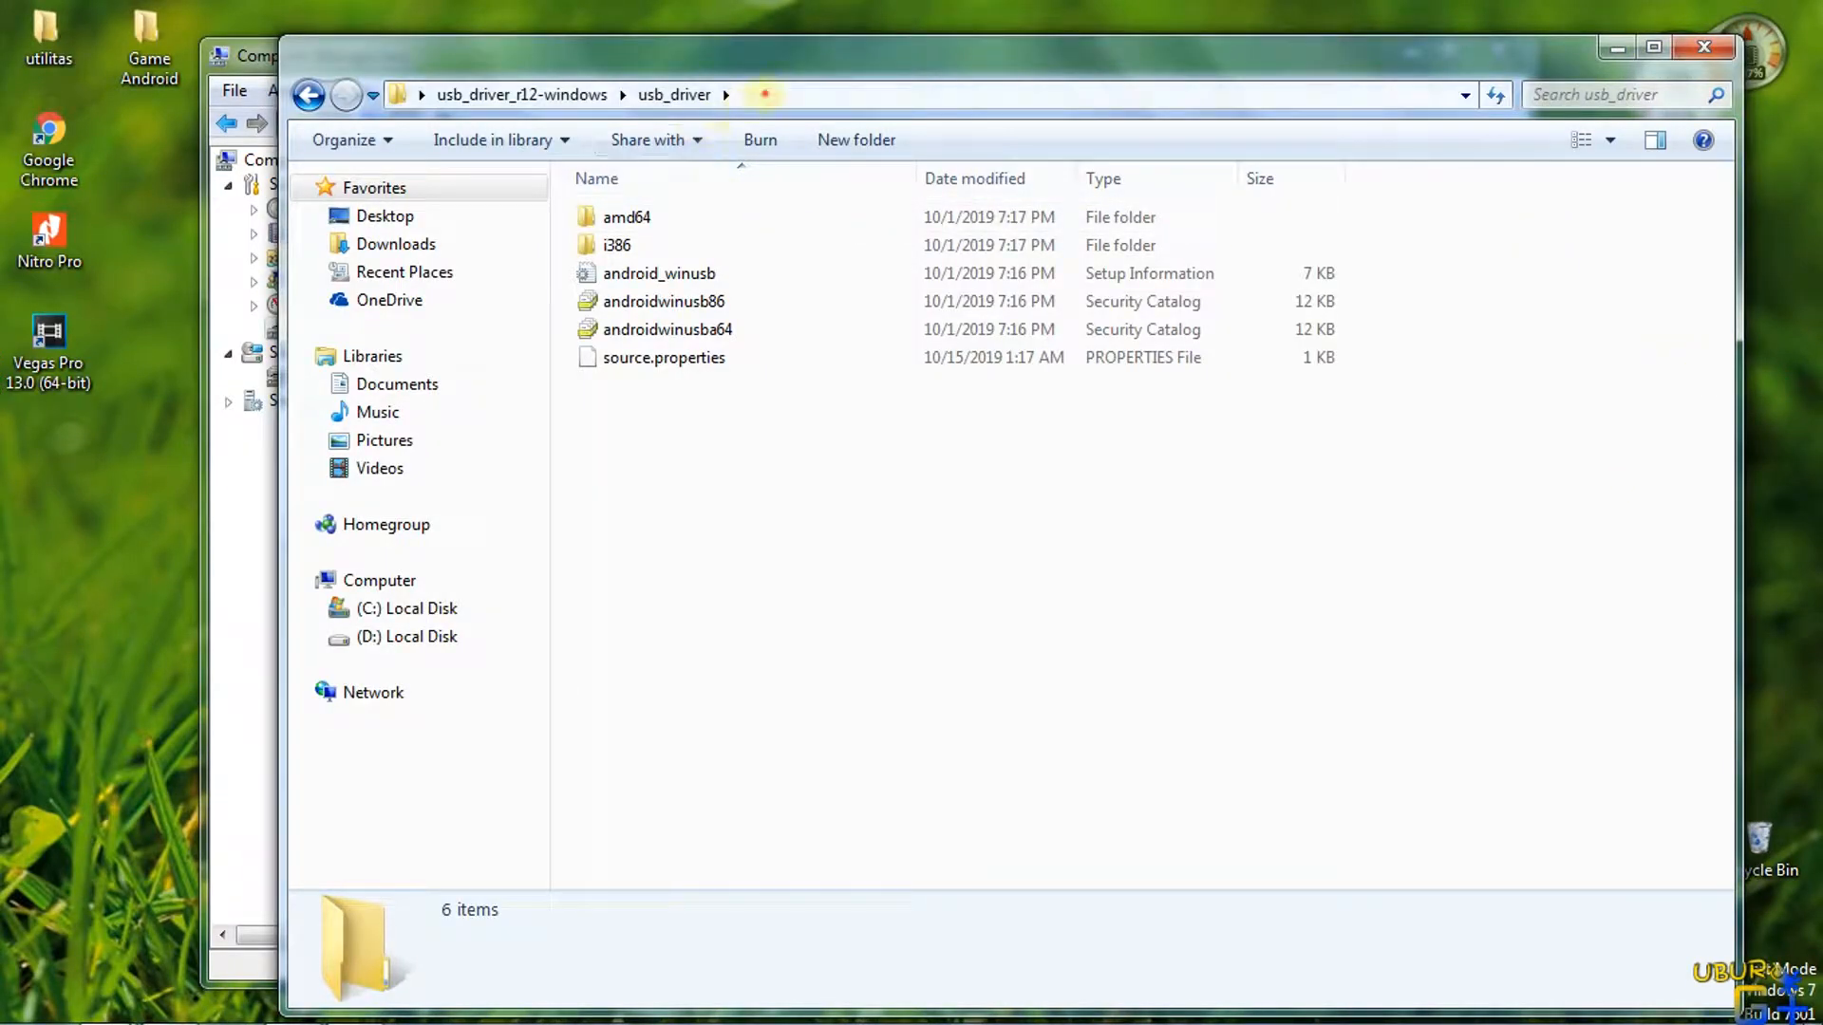
{"action": "left_click", "coordinate": [764, 94]}
{"action": "right_click", "coordinate": [921, 80]}
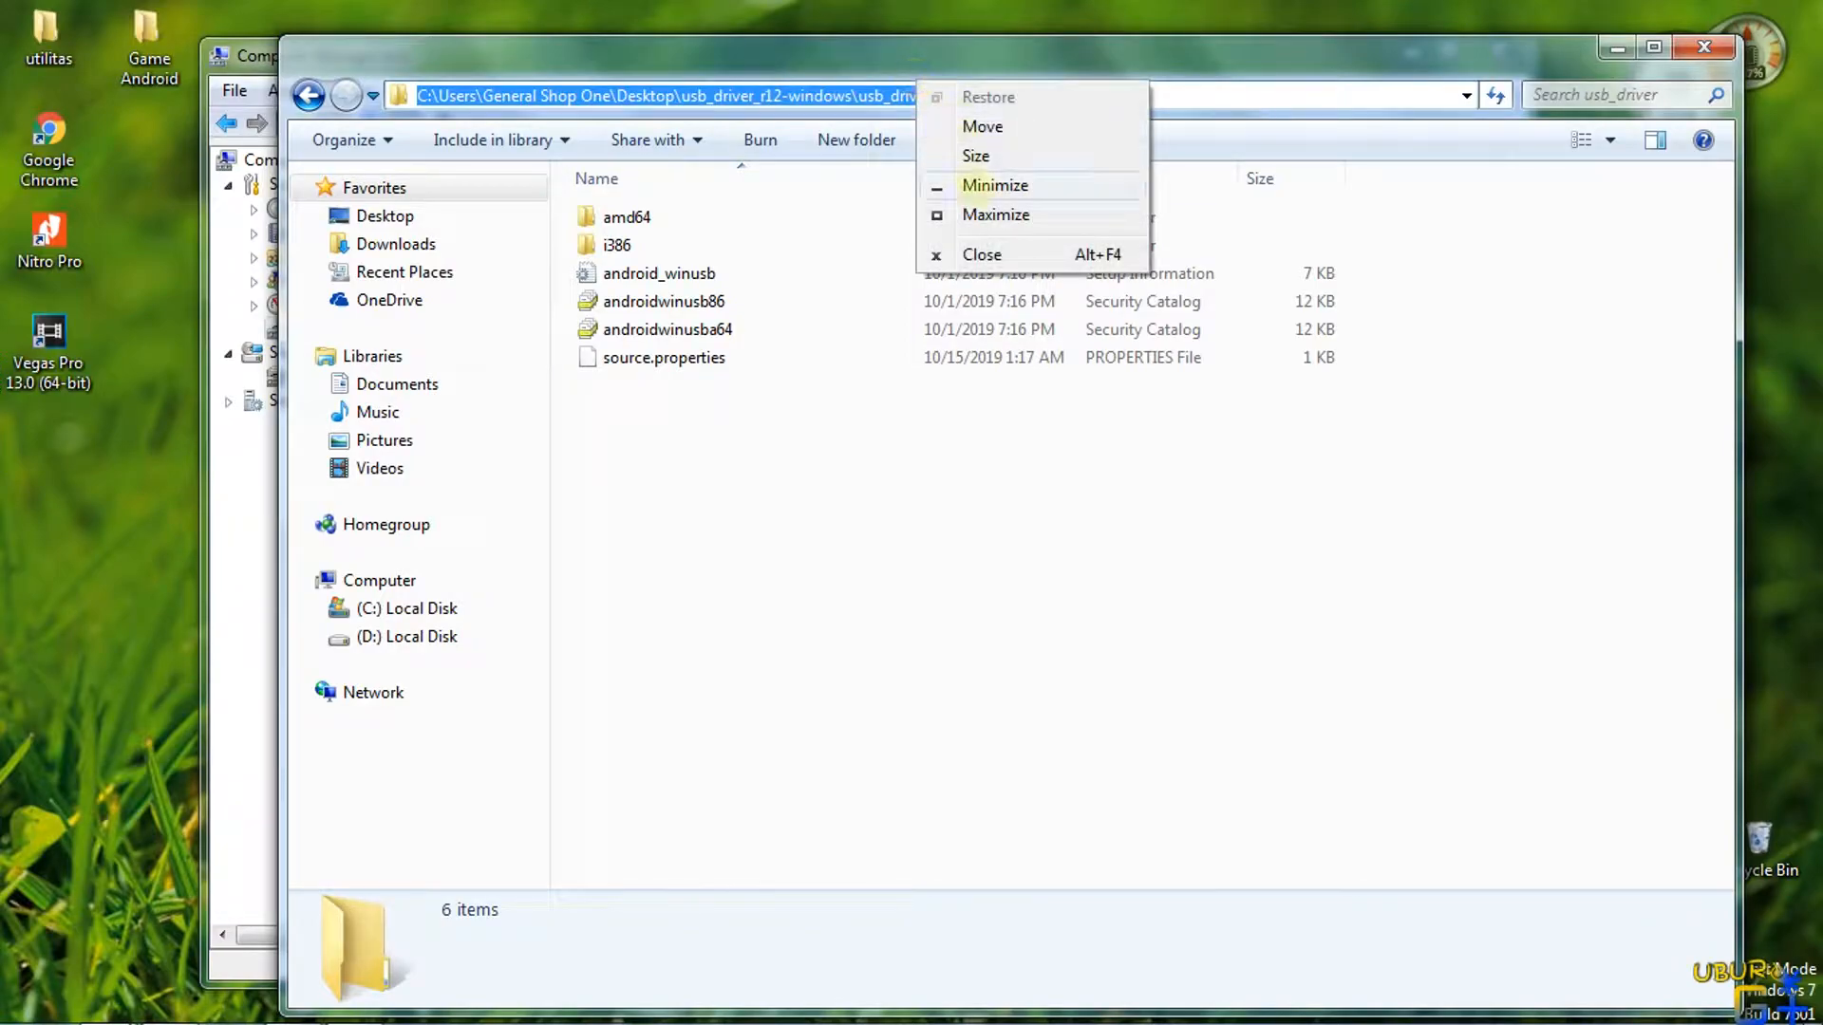
{"action": "right_click", "coordinate": [863, 92]}
{"action": "left_click", "coordinate": [940, 177]}
{"action": "key", "text": "alt+Tab"}
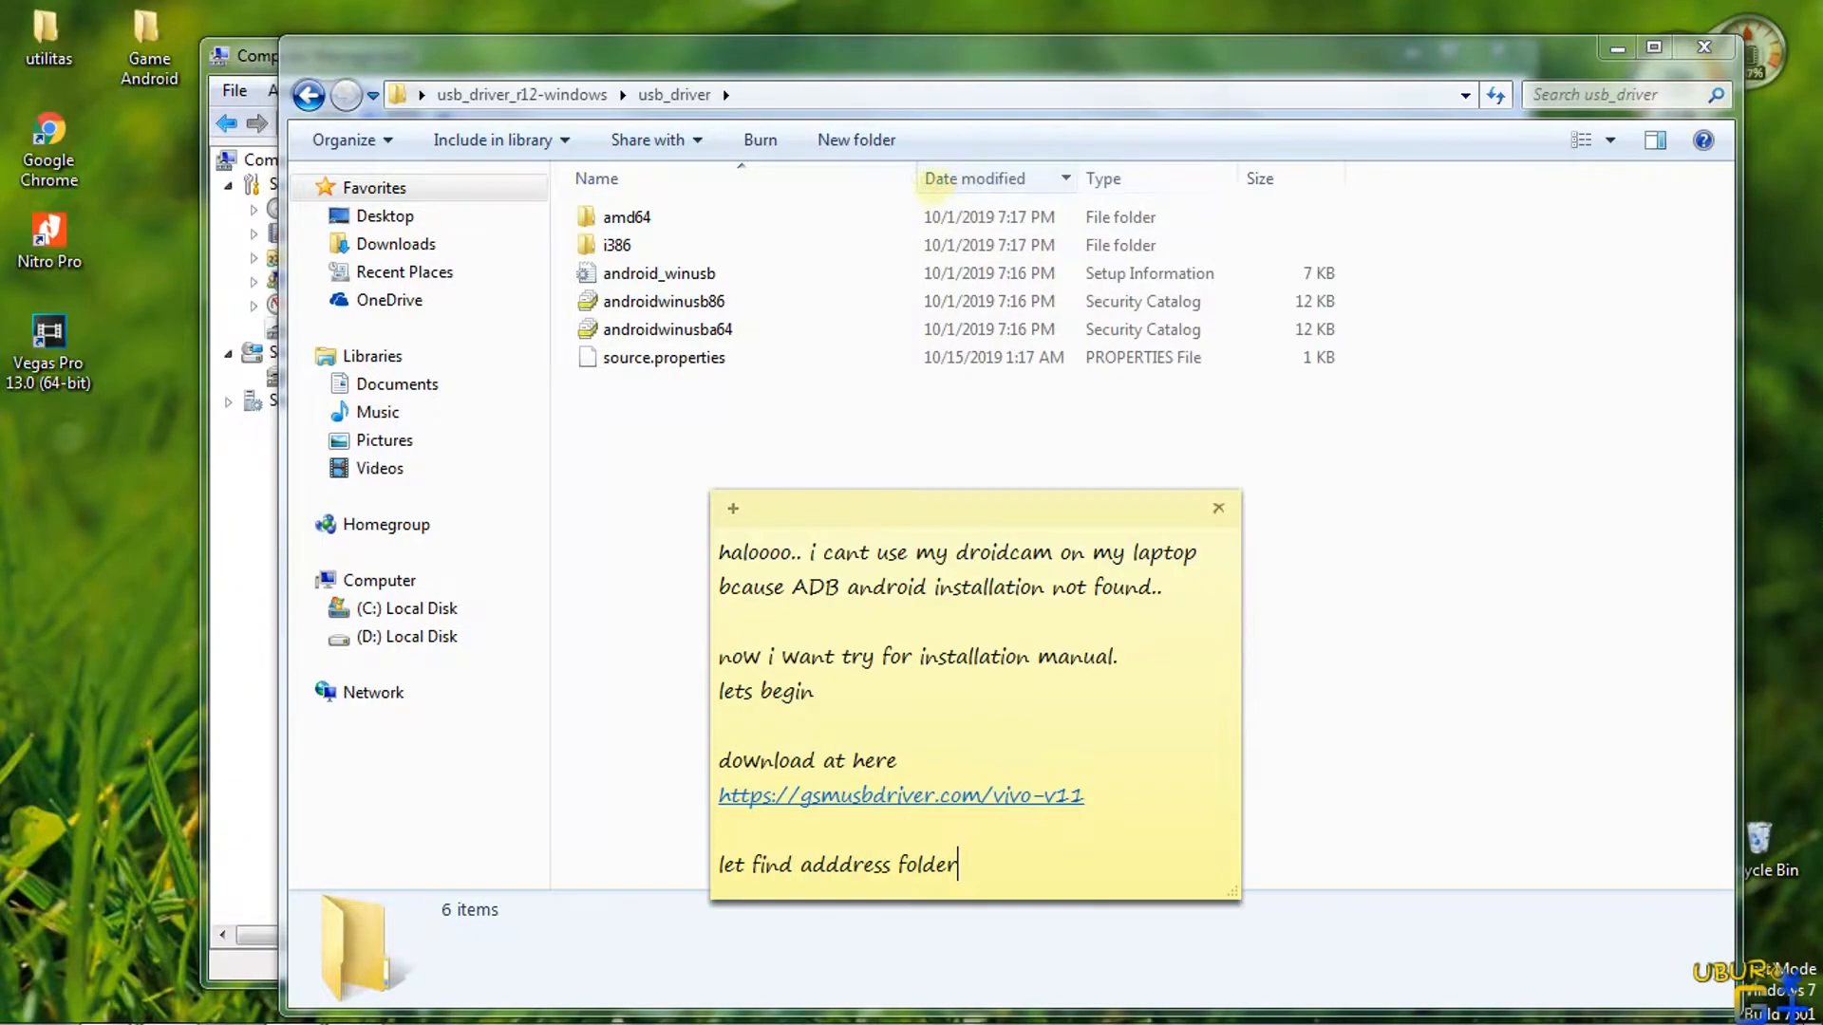
Set the copied usb_driver folder path as the manufacturer's files location for the new hardware and confirm it
{"action": "left_click", "coordinate": [267, 558]}
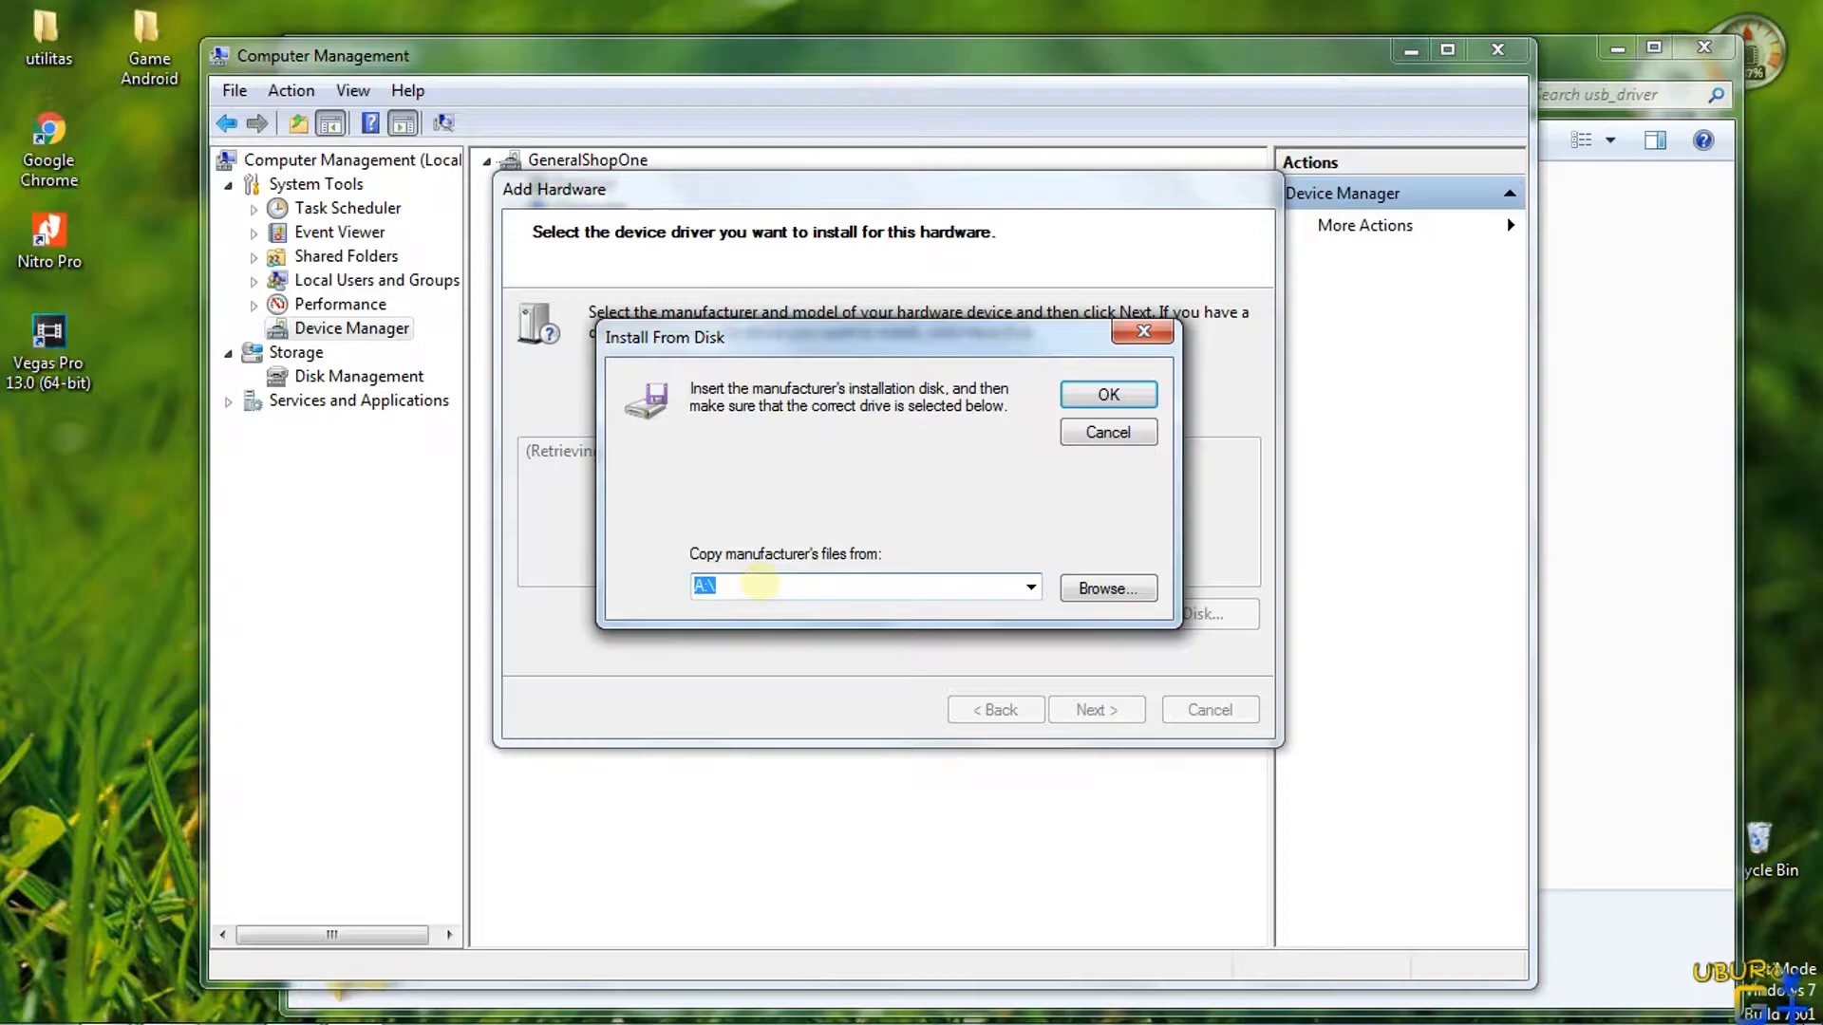
{"action": "key", "text": "ctrl+v"}
{"action": "right_click", "coordinate": [760, 581]}
{"action": "left_click", "coordinate": [739, 562]}
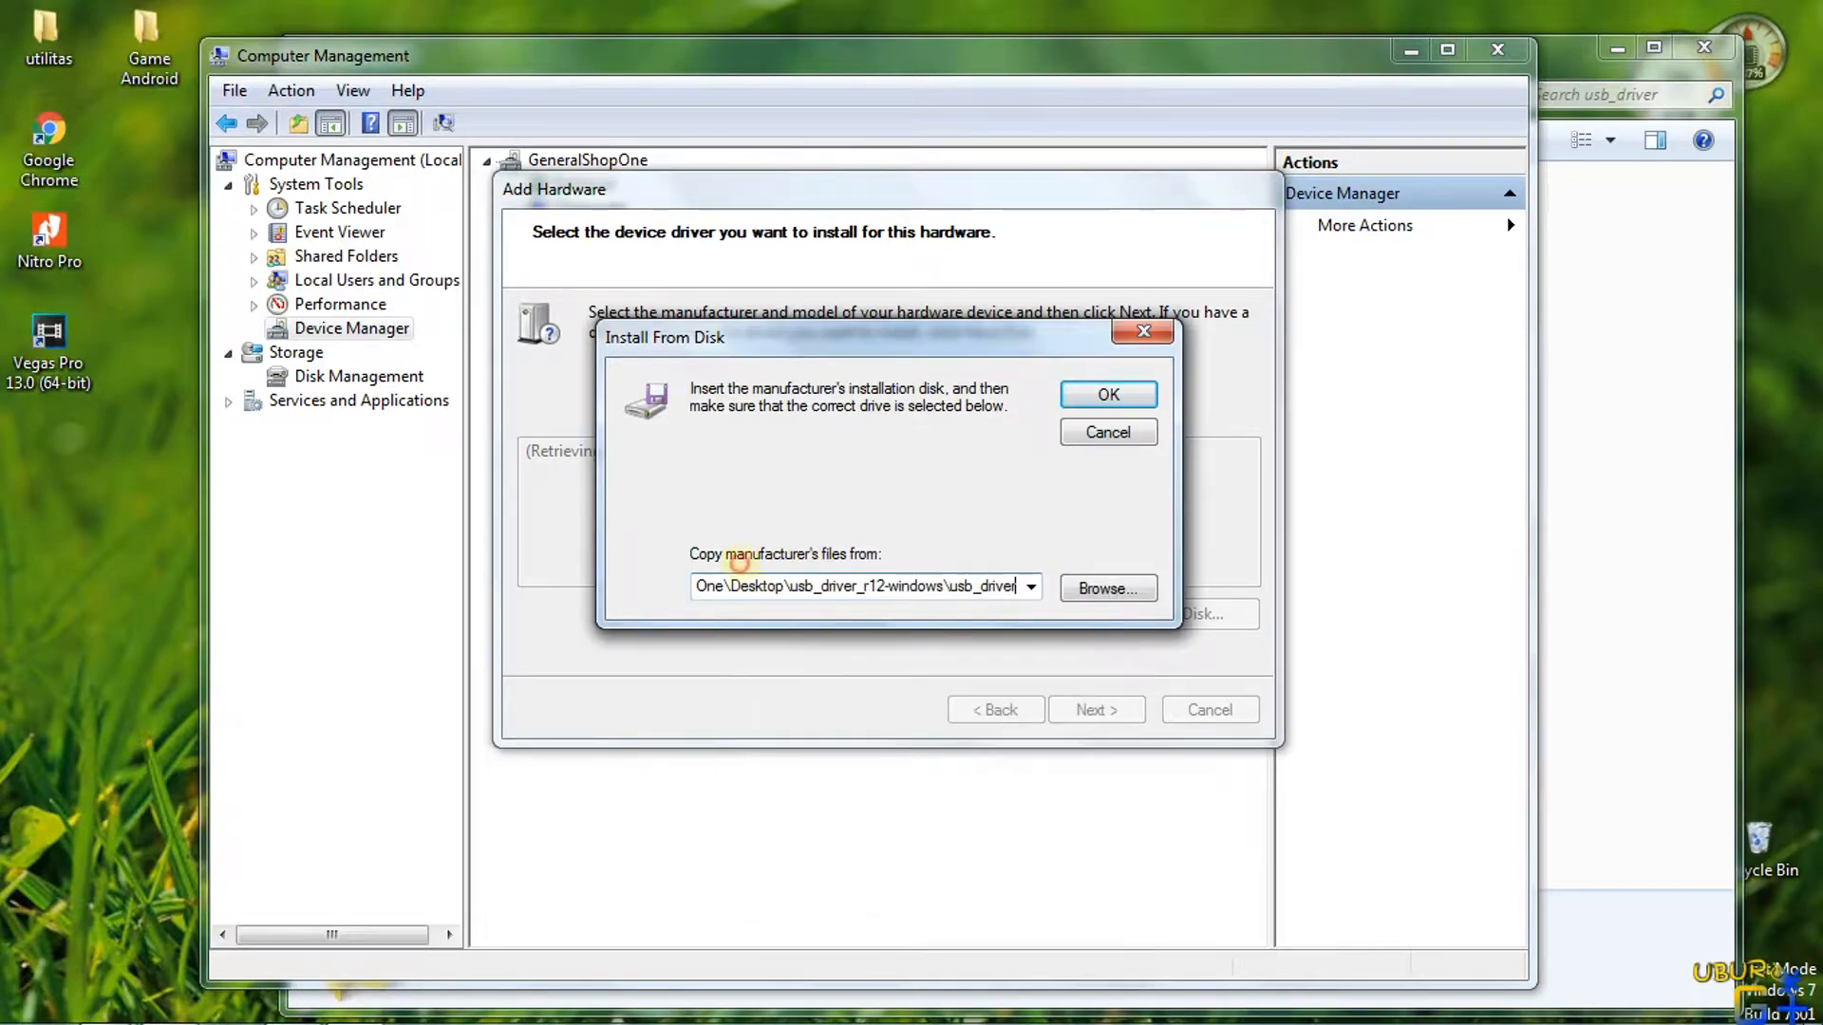
{"action": "left_click", "coordinate": [1108, 397]}
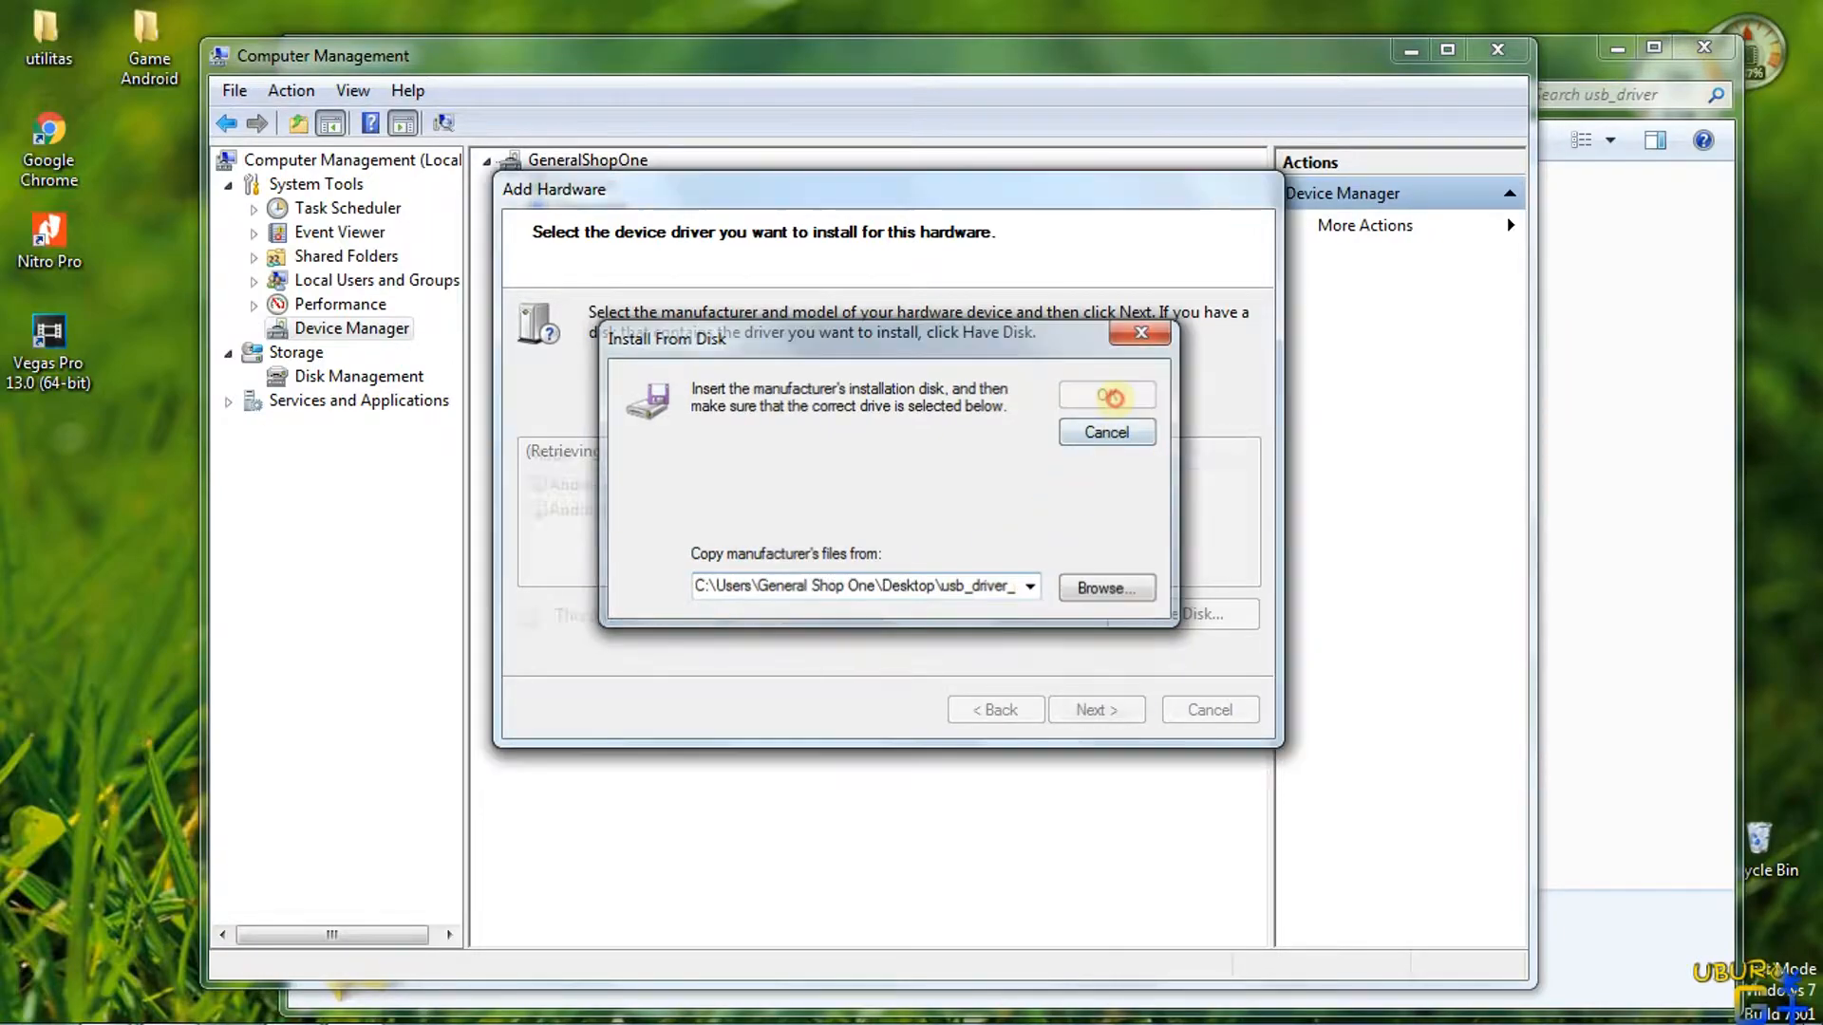
Install the Android ADB Interface model, allowing the Google LLC device software, and finish adding the hardware
{"action": "left_click", "coordinate": [659, 483]}
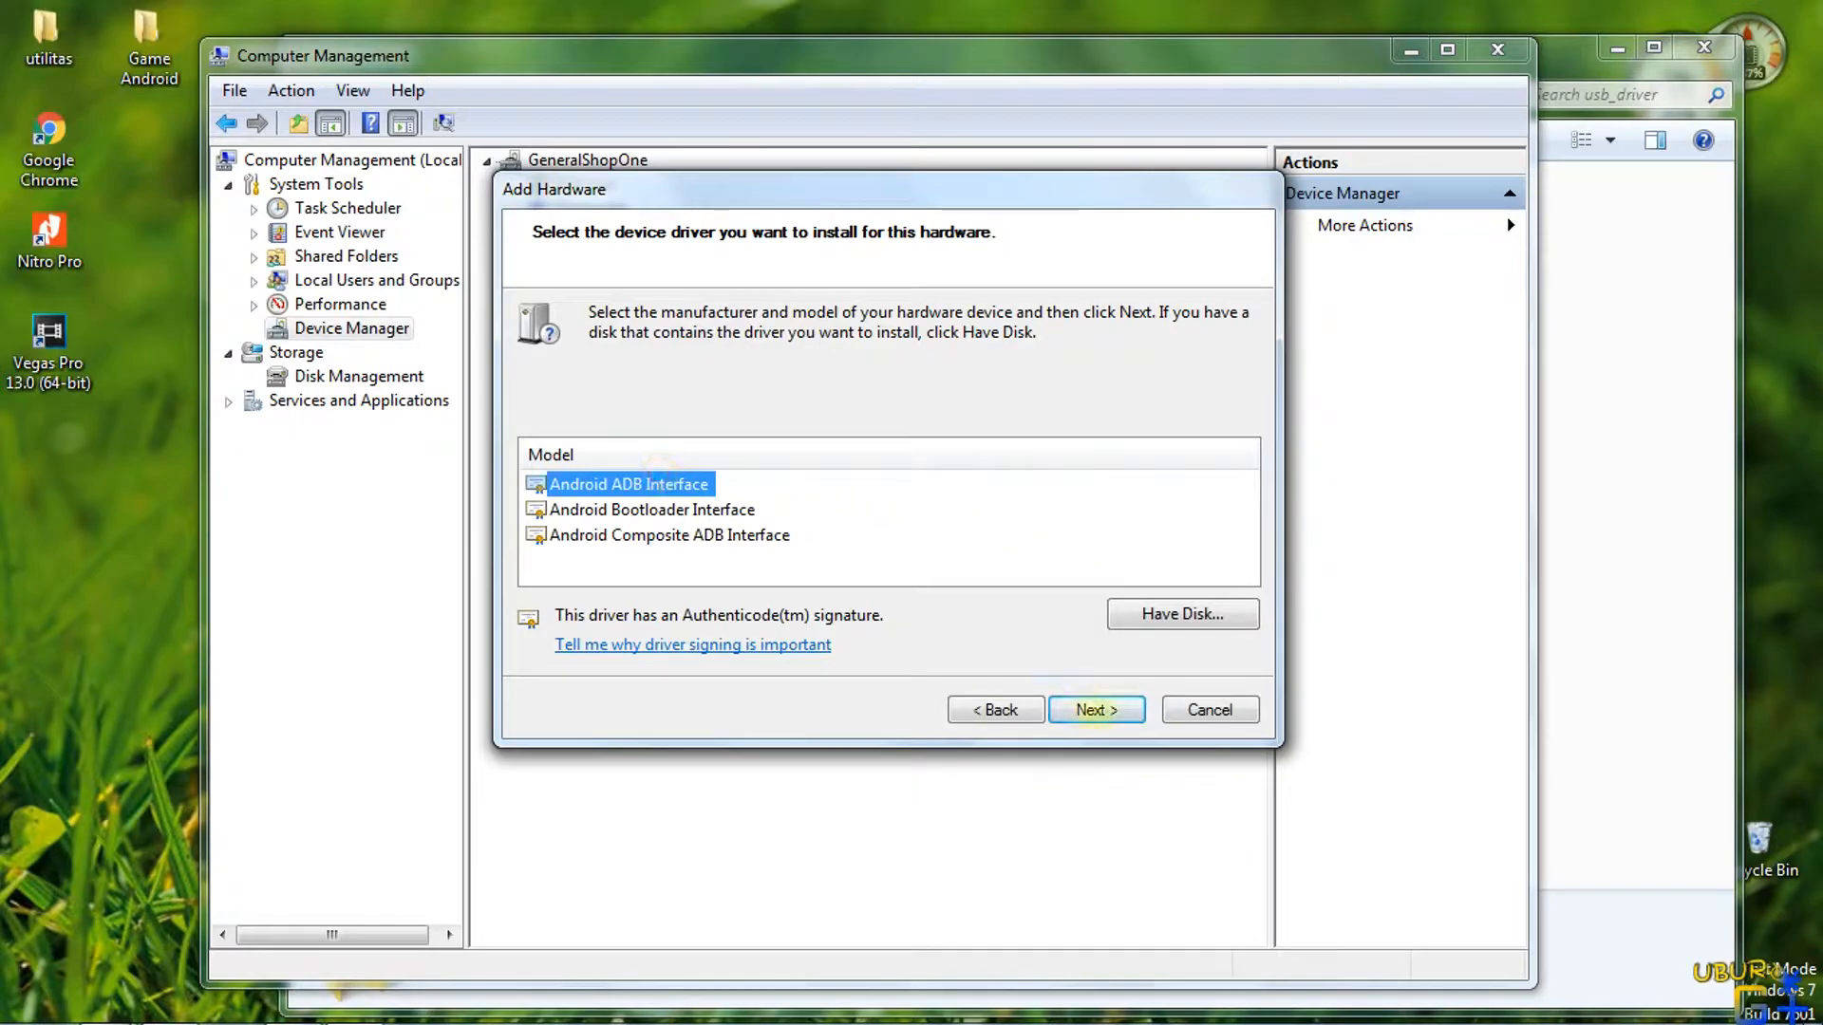
{"action": "left_click", "coordinate": [1096, 711]}
{"action": "left_click", "coordinate": [1097, 710]}
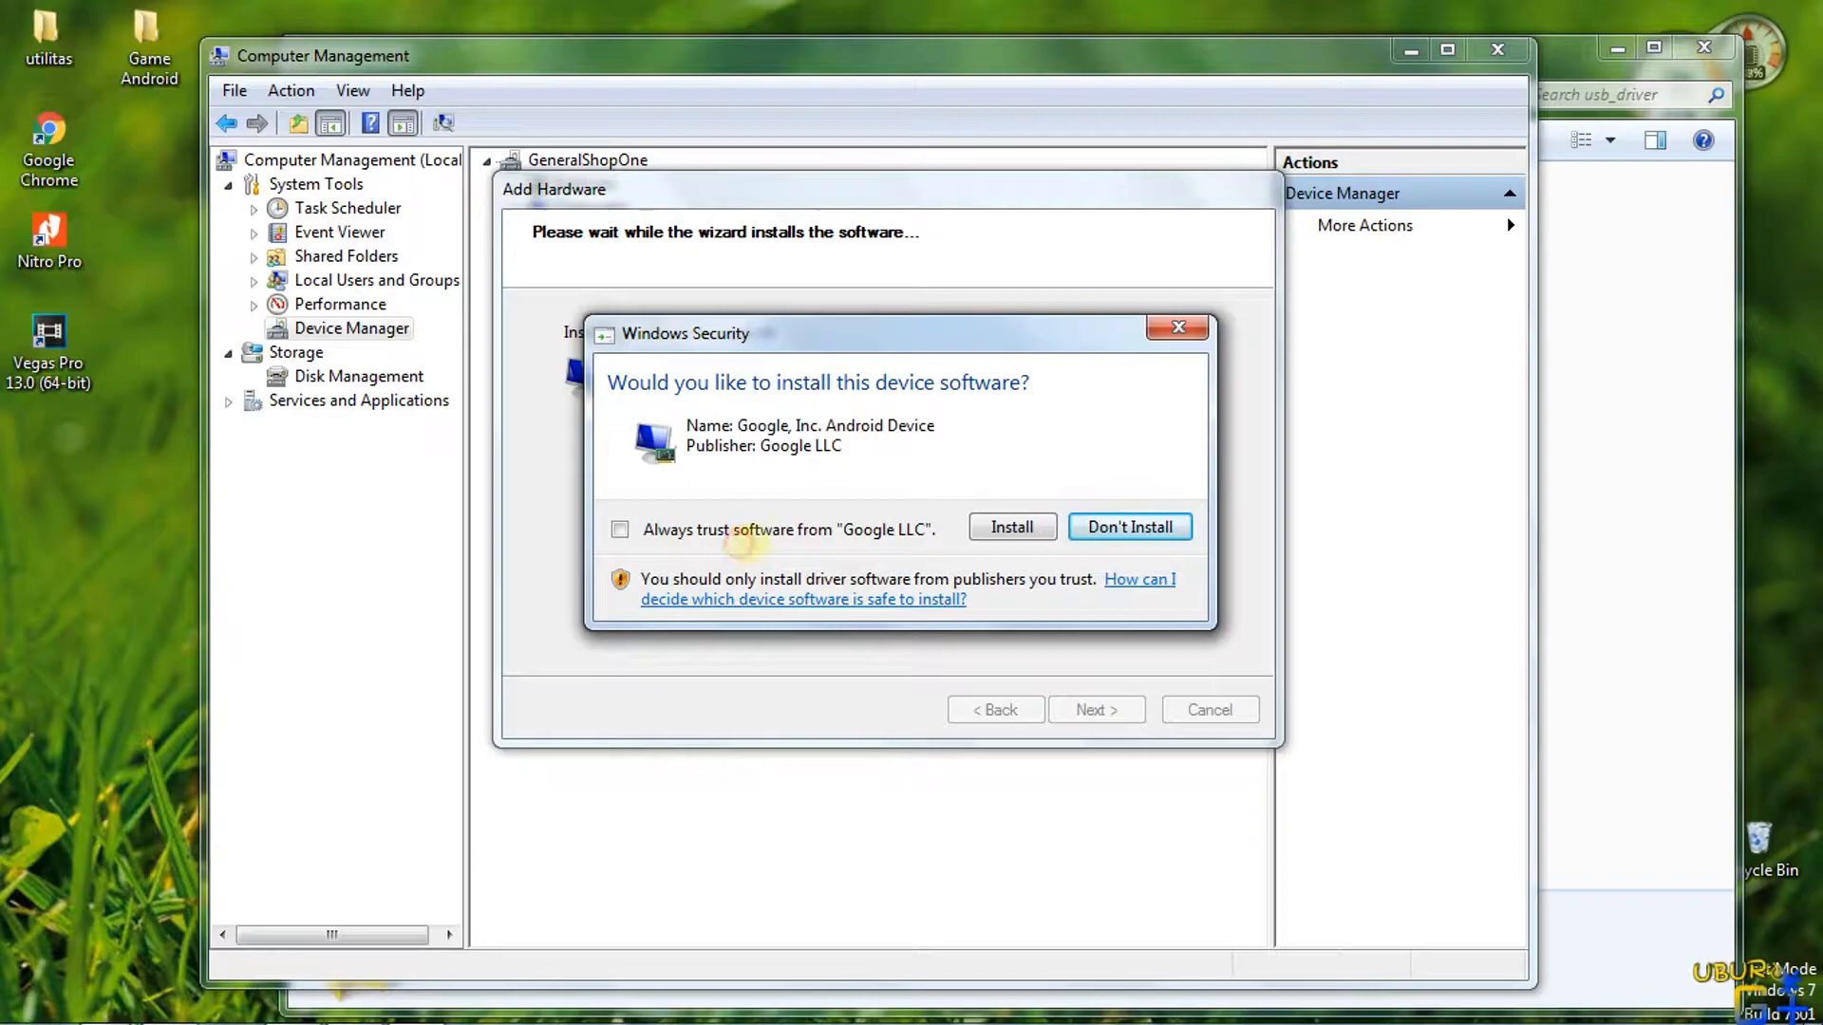
{"action": "left_click", "coordinate": [1041, 527]}
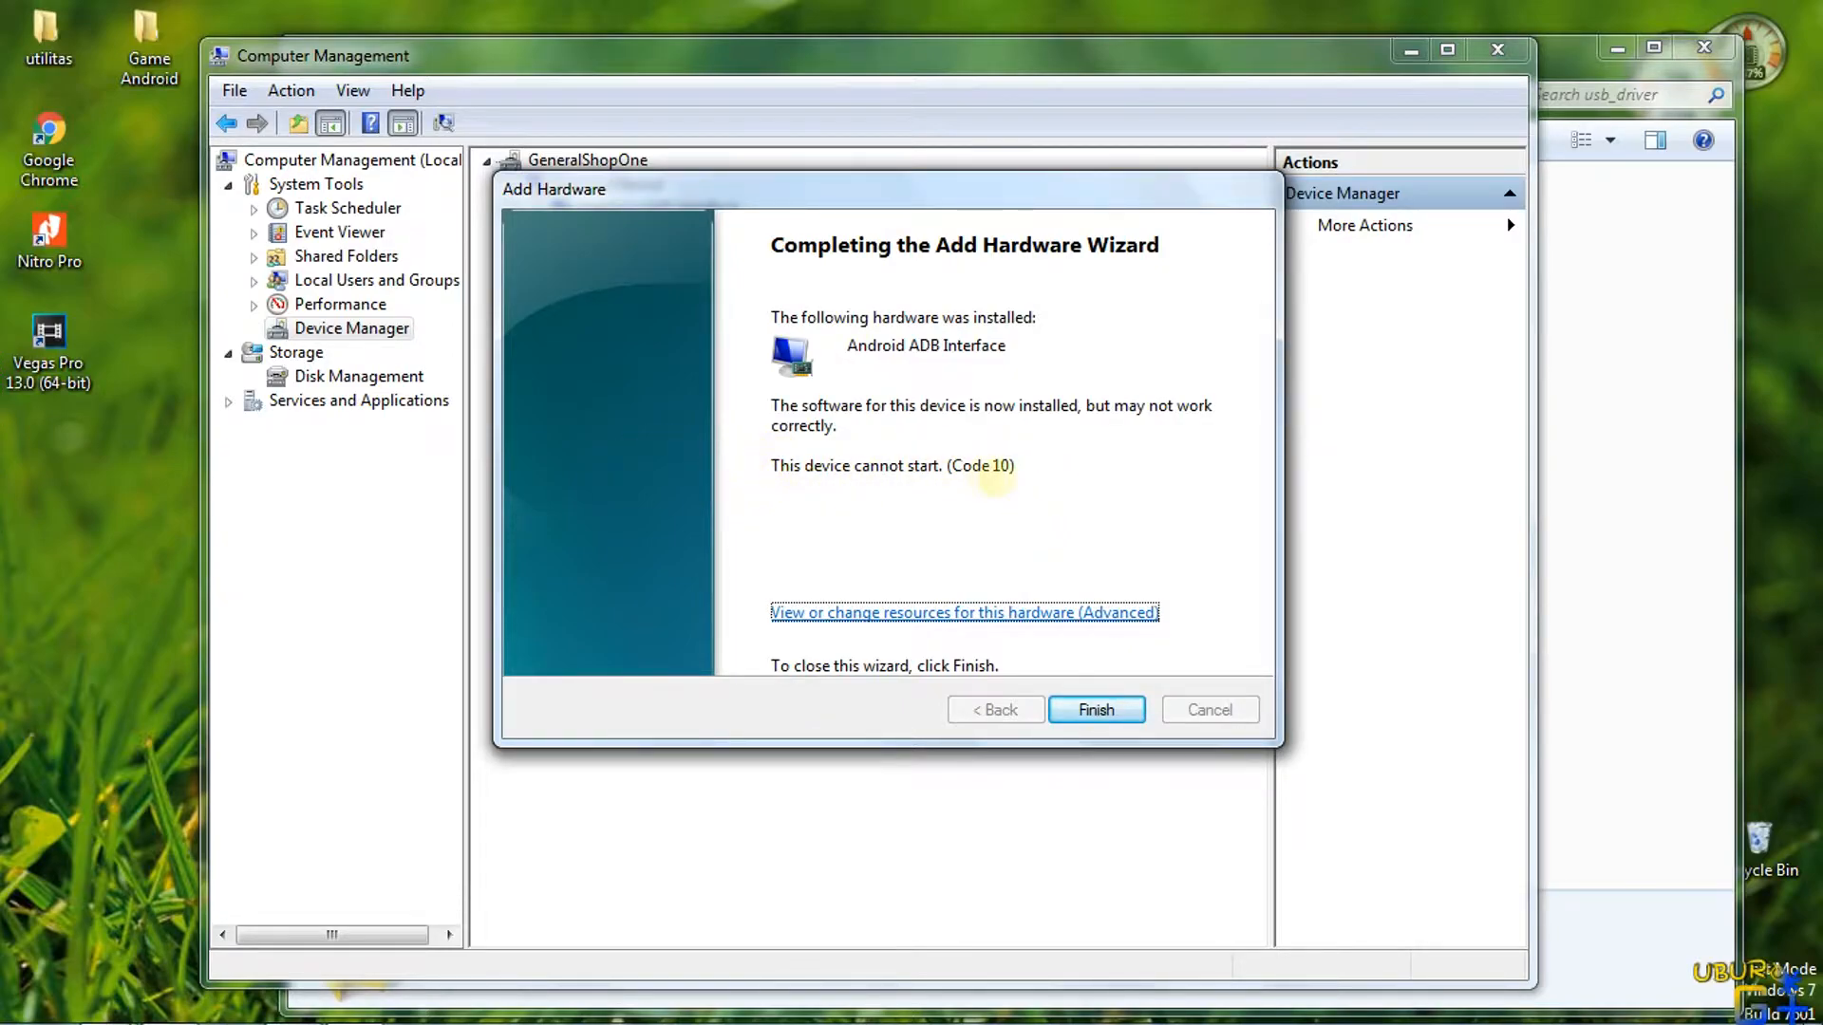
{"action": "left_click", "coordinate": [1101, 712]}
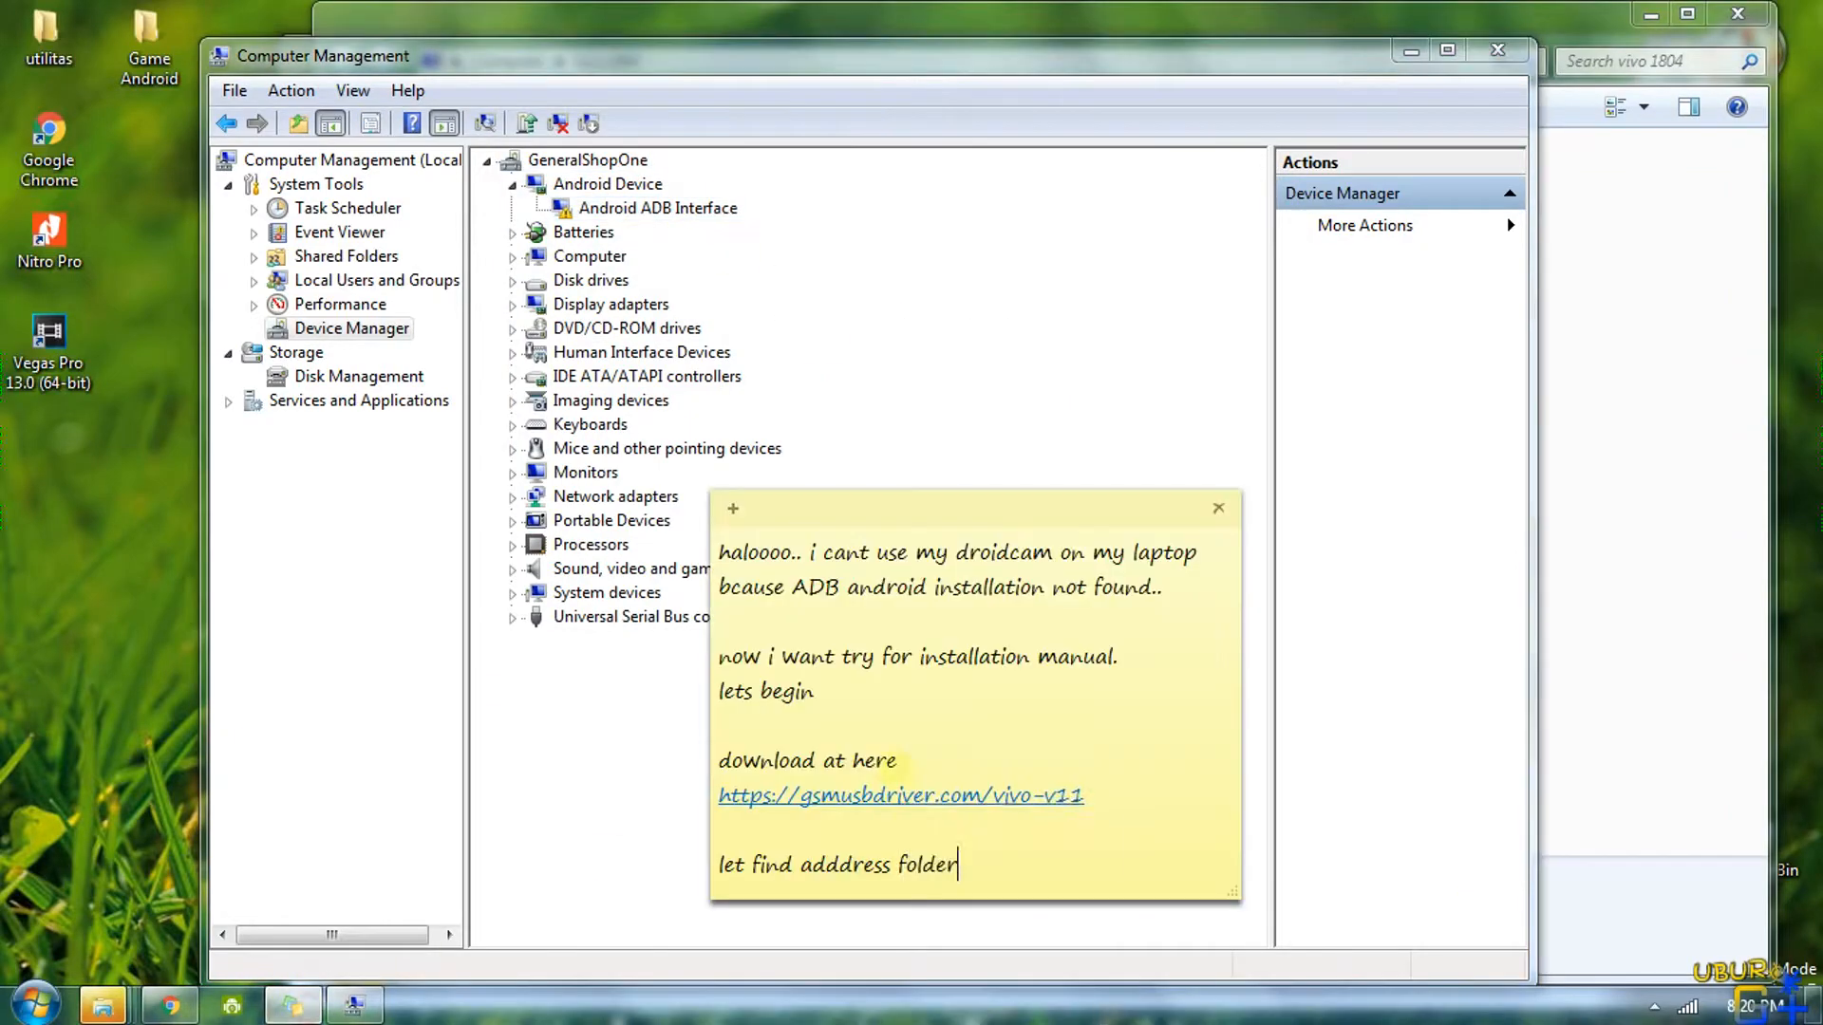
Replace the sticky note's "let find adddress folder" line with "i conect my phone to" directly below the download link
{"action": "key", "text": "shift+Home"}
{"action": "key", "text": "BackSpace"}
{"action": "key", "text": "BackSpace"}
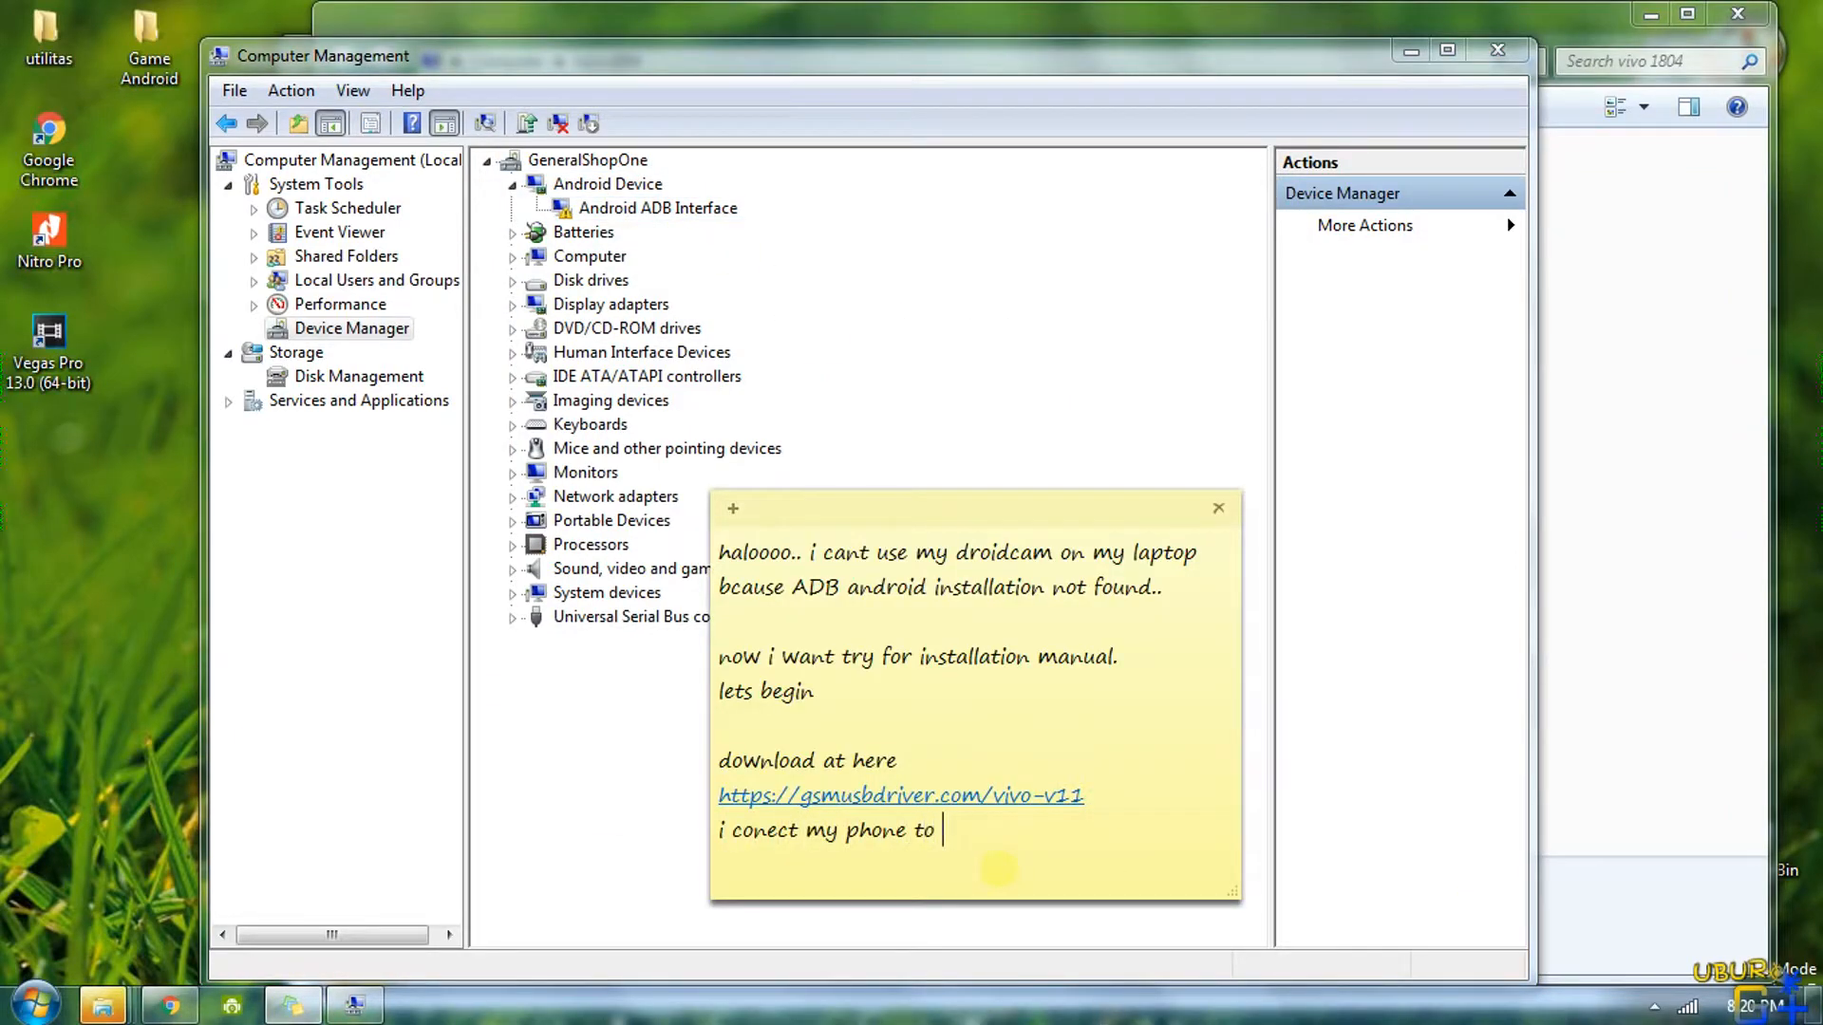
Check the driver installation status for the connected phone, closing the status report and the vivo 1804 folder window
{"action": "left_click", "coordinate": [835, 284]}
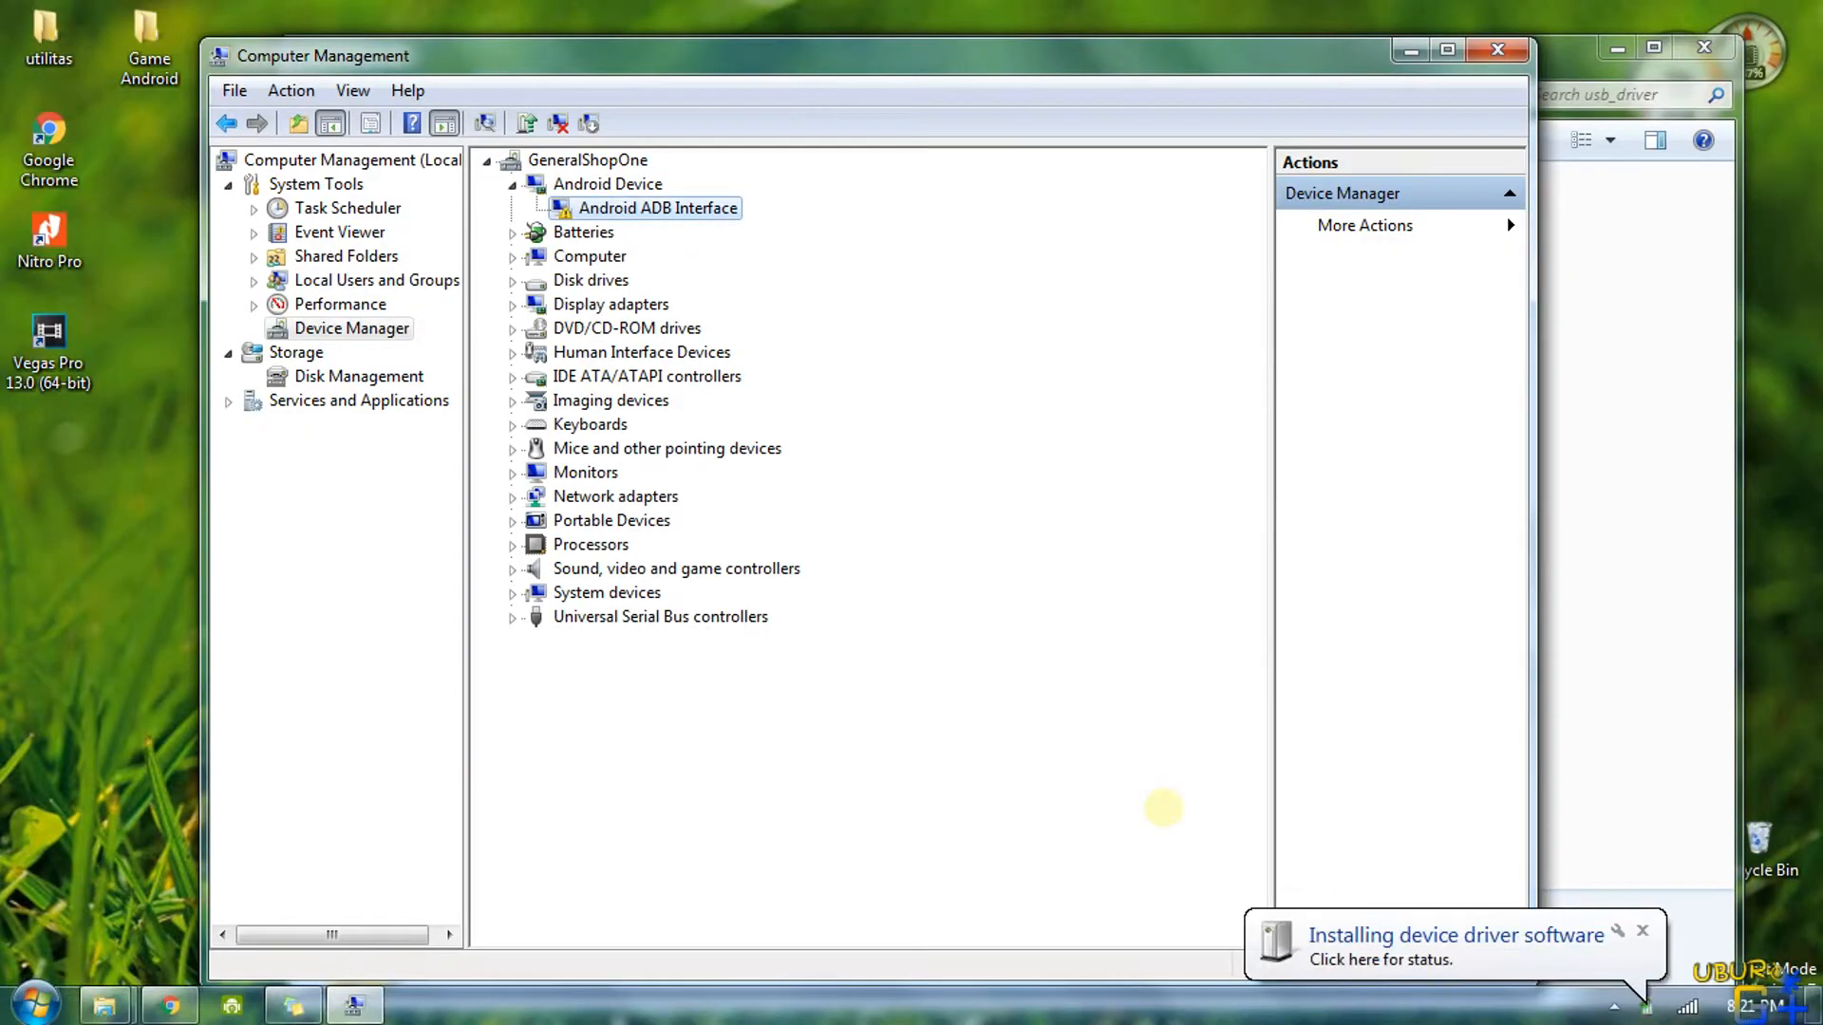
{"action": "left_click", "coordinate": [1329, 939]}
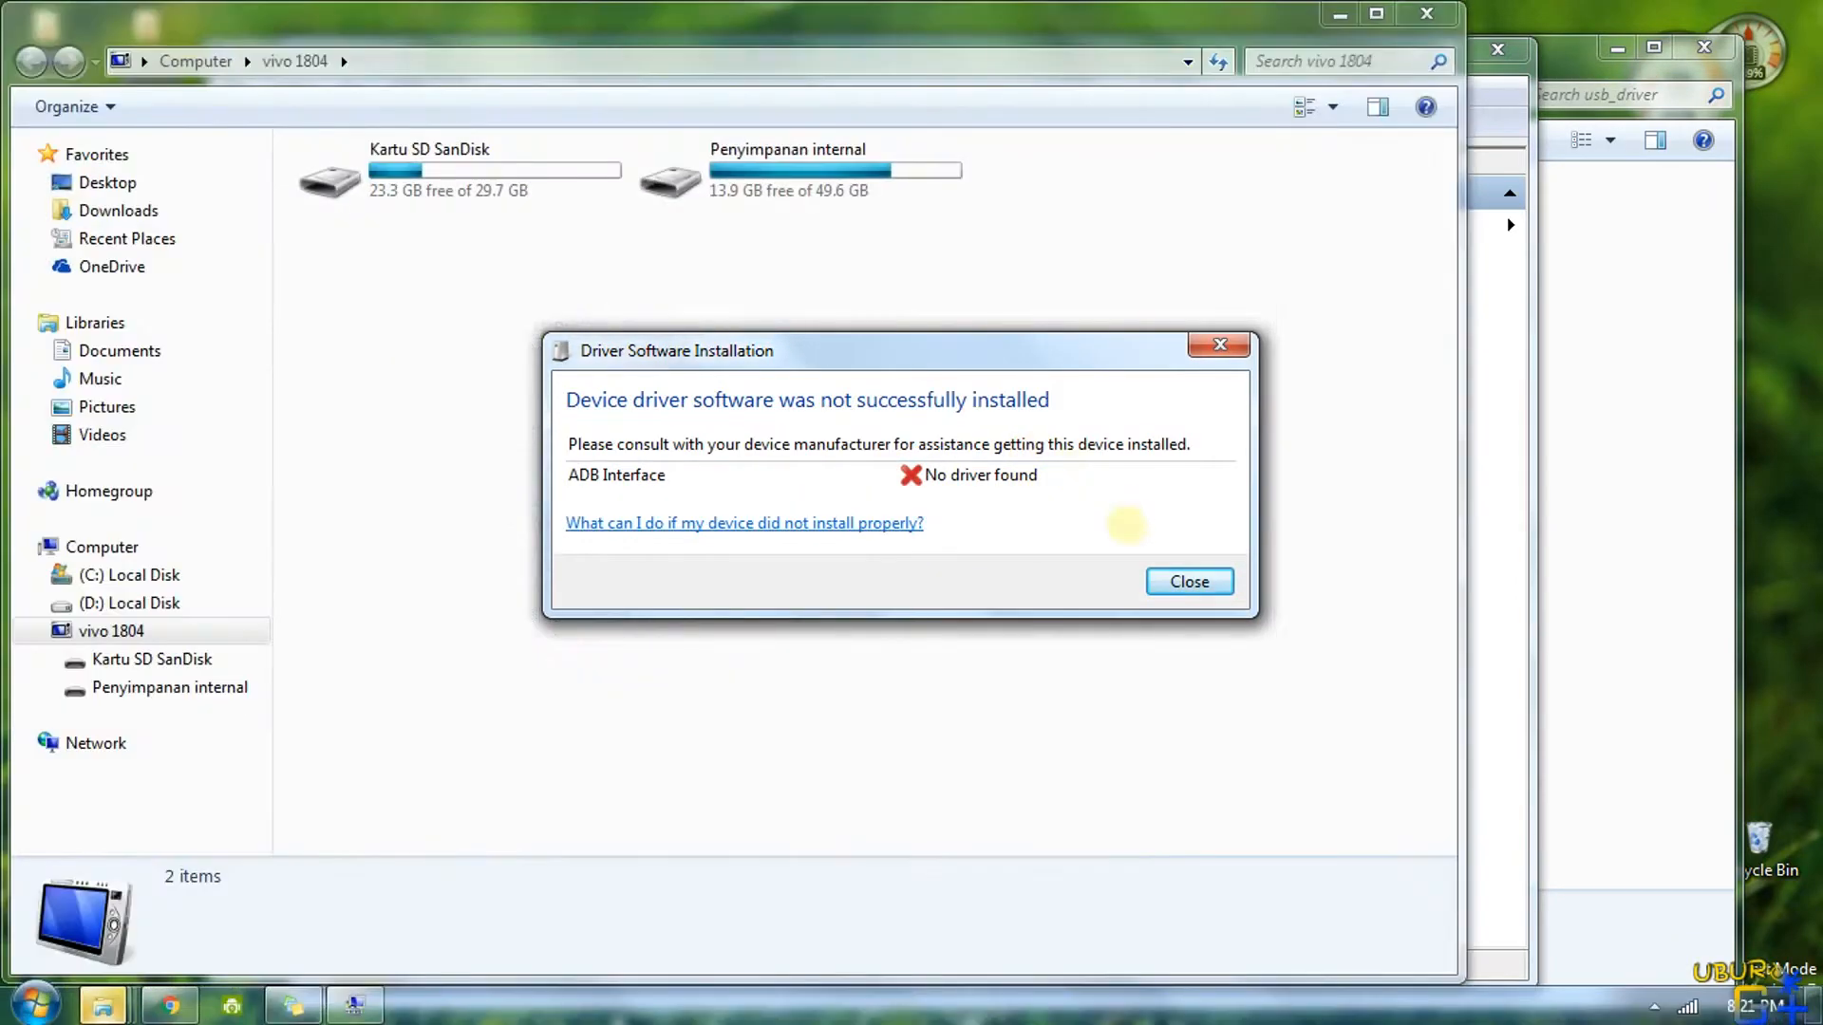
{"action": "left_click", "coordinate": [1182, 576]}
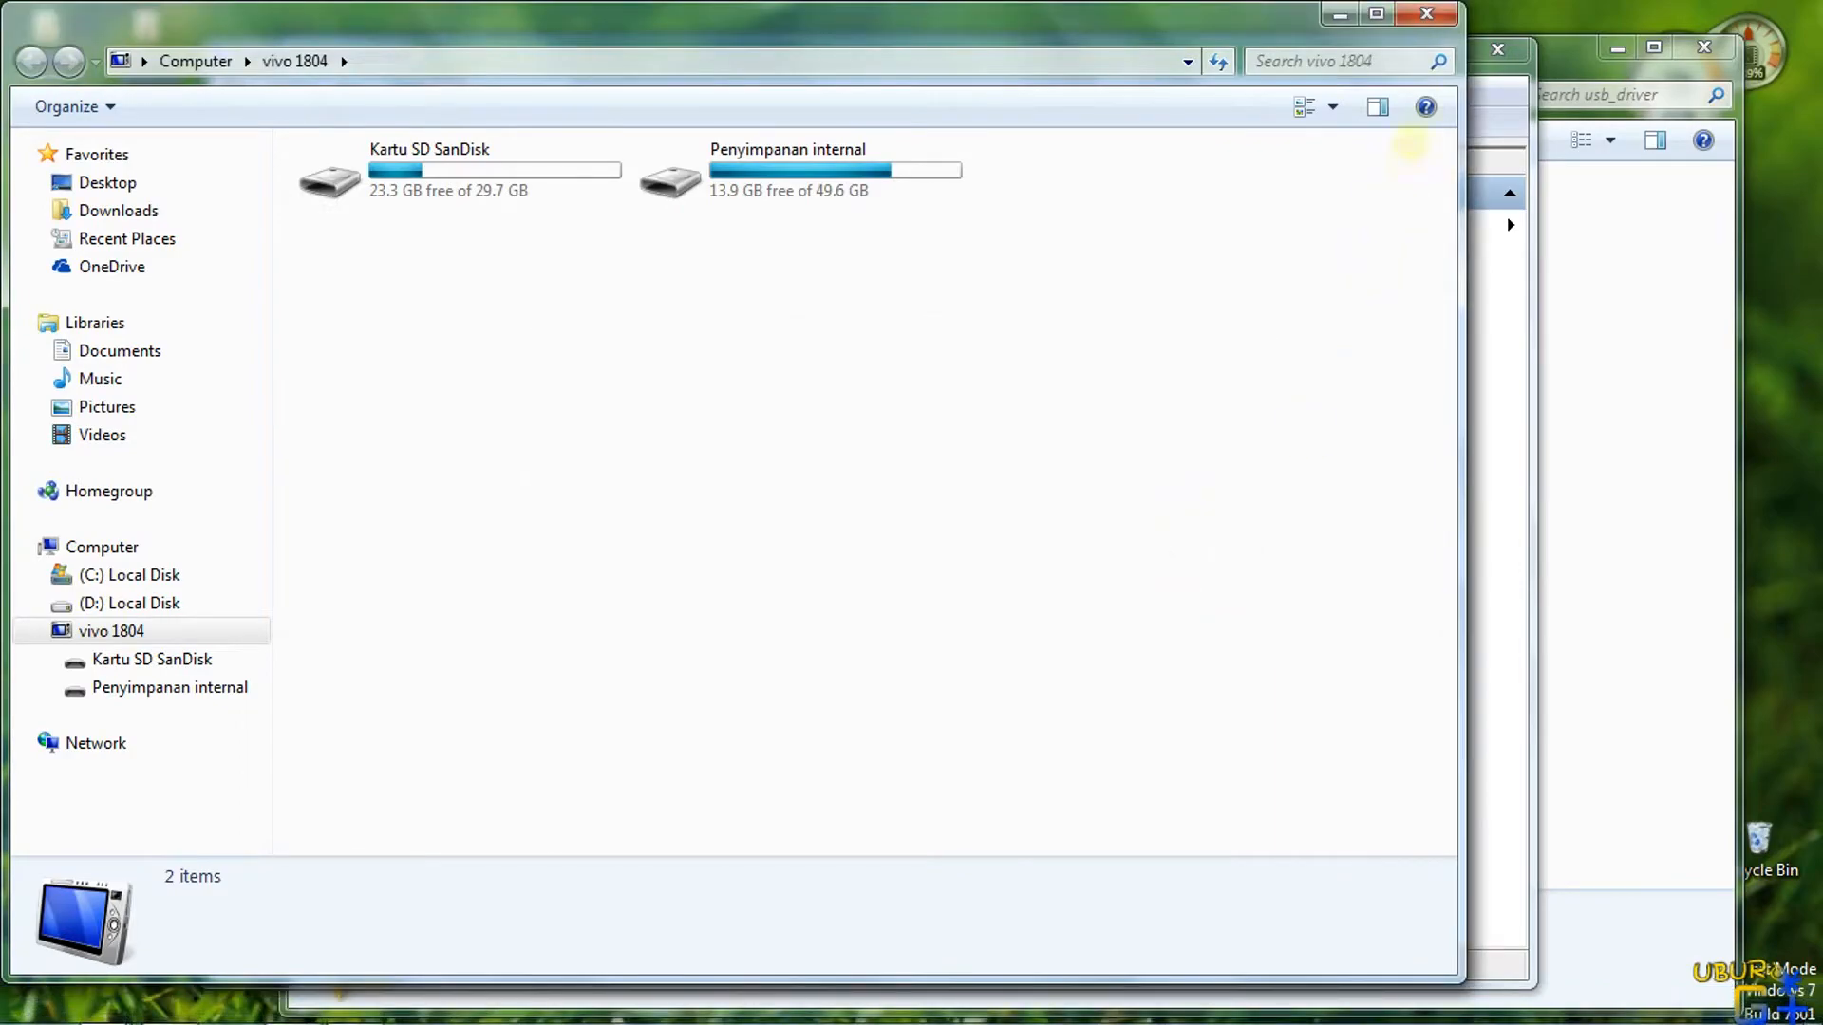
{"action": "left_click", "coordinate": [1421, 15]}
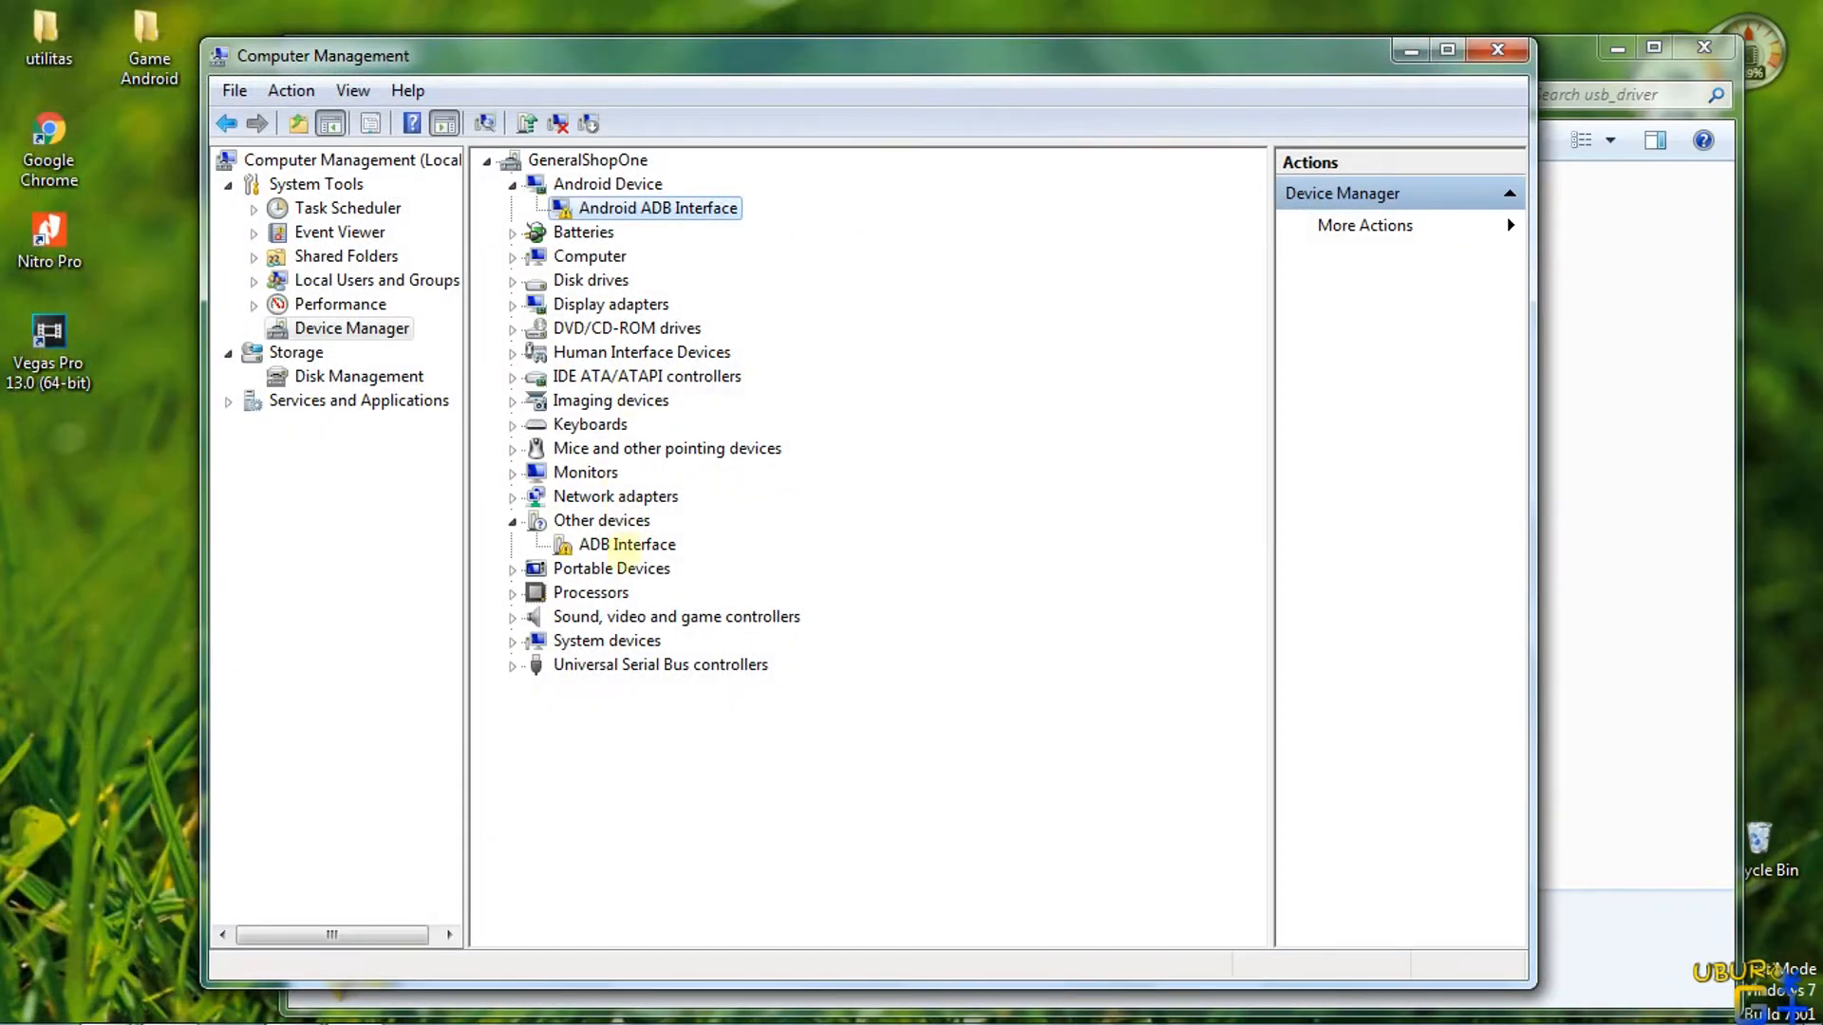
Start updating the ADB Interface driver under Other devices, picking from the computer's driver list with Show All Devices and a driver from disk
{"action": "left_click", "coordinate": [623, 546]}
{"action": "right_click", "coordinate": [625, 546]}
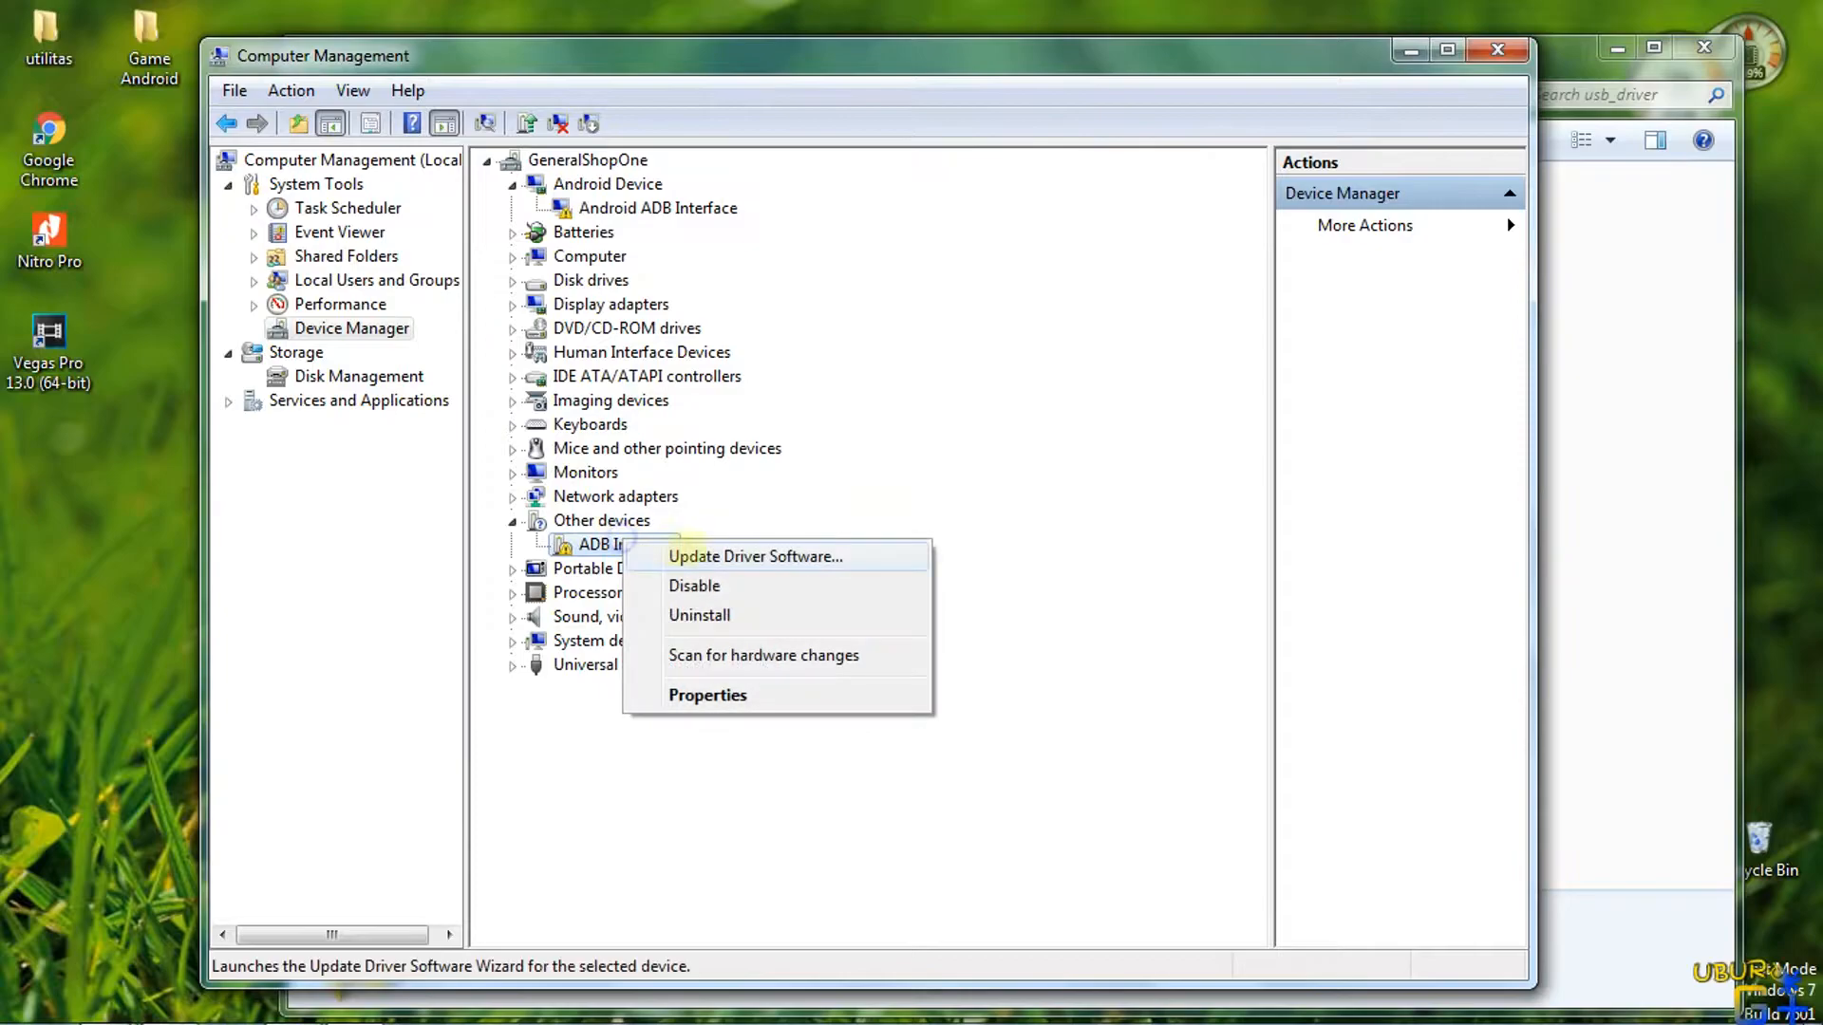
{"action": "left_click", "coordinate": [700, 557]}
{"action": "left_click", "coordinate": [699, 573]}
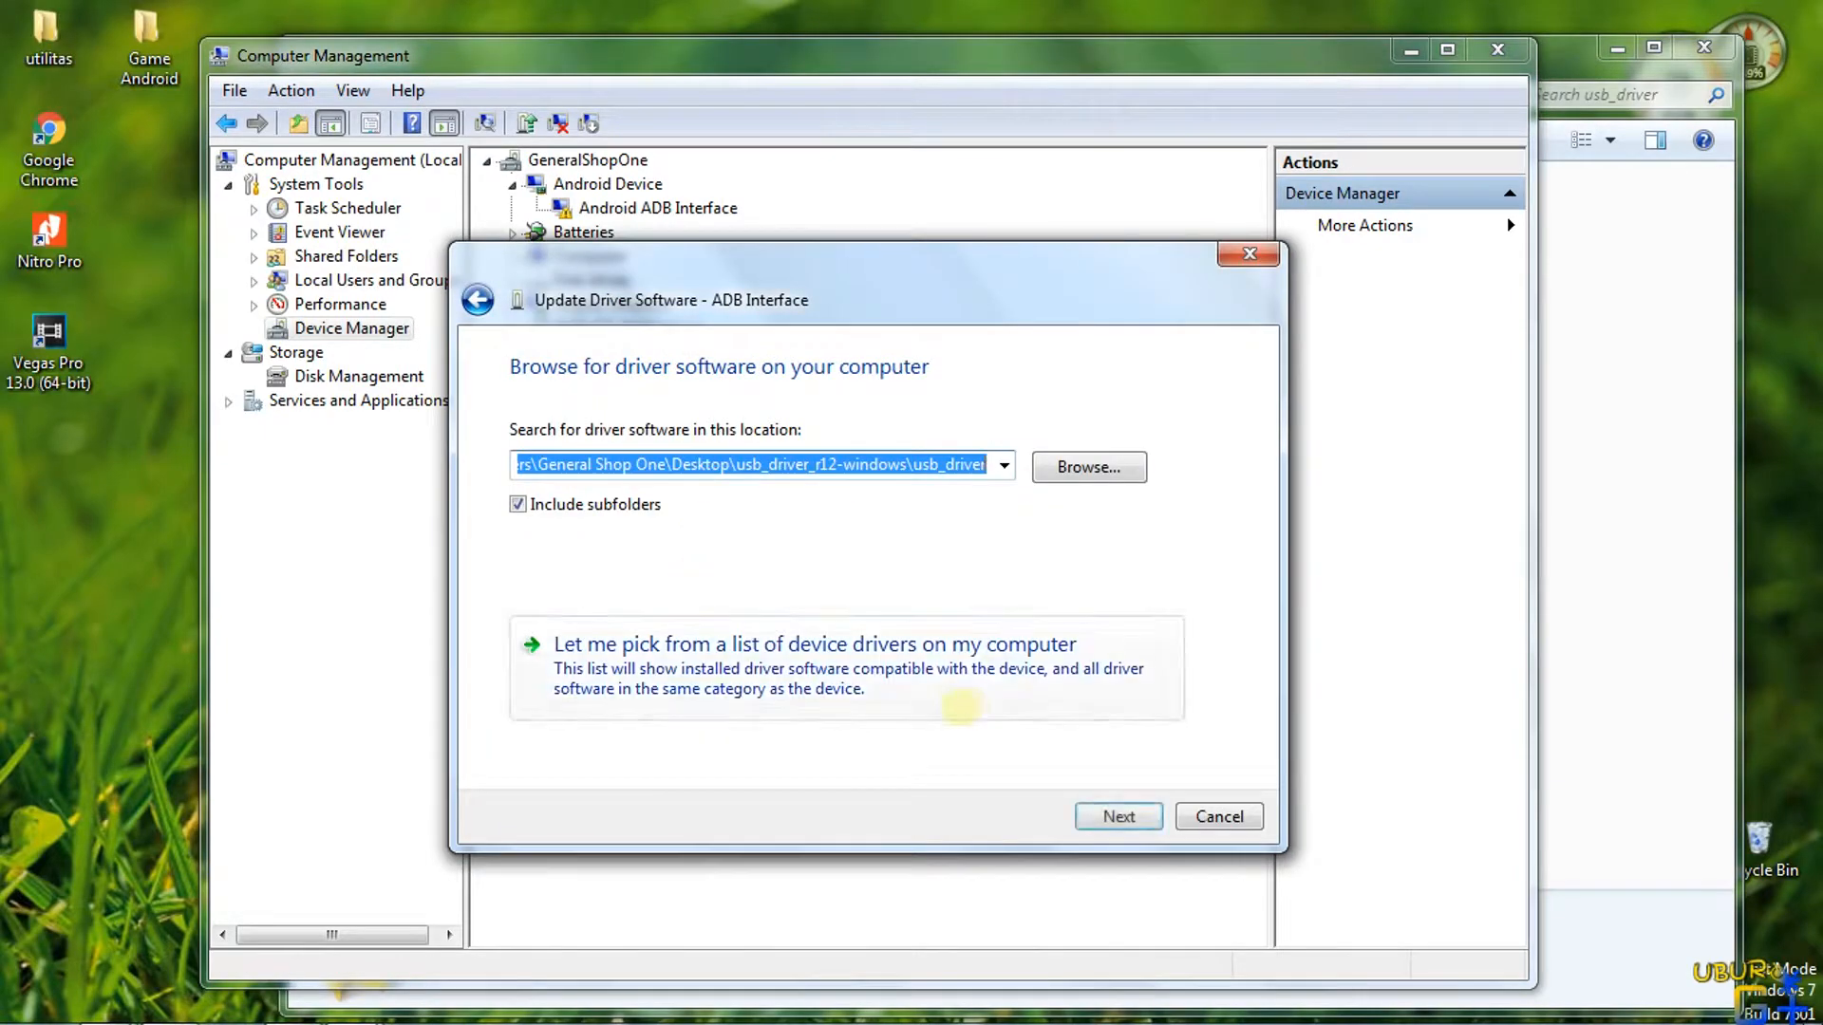
{"action": "left_click", "coordinate": [959, 706]}
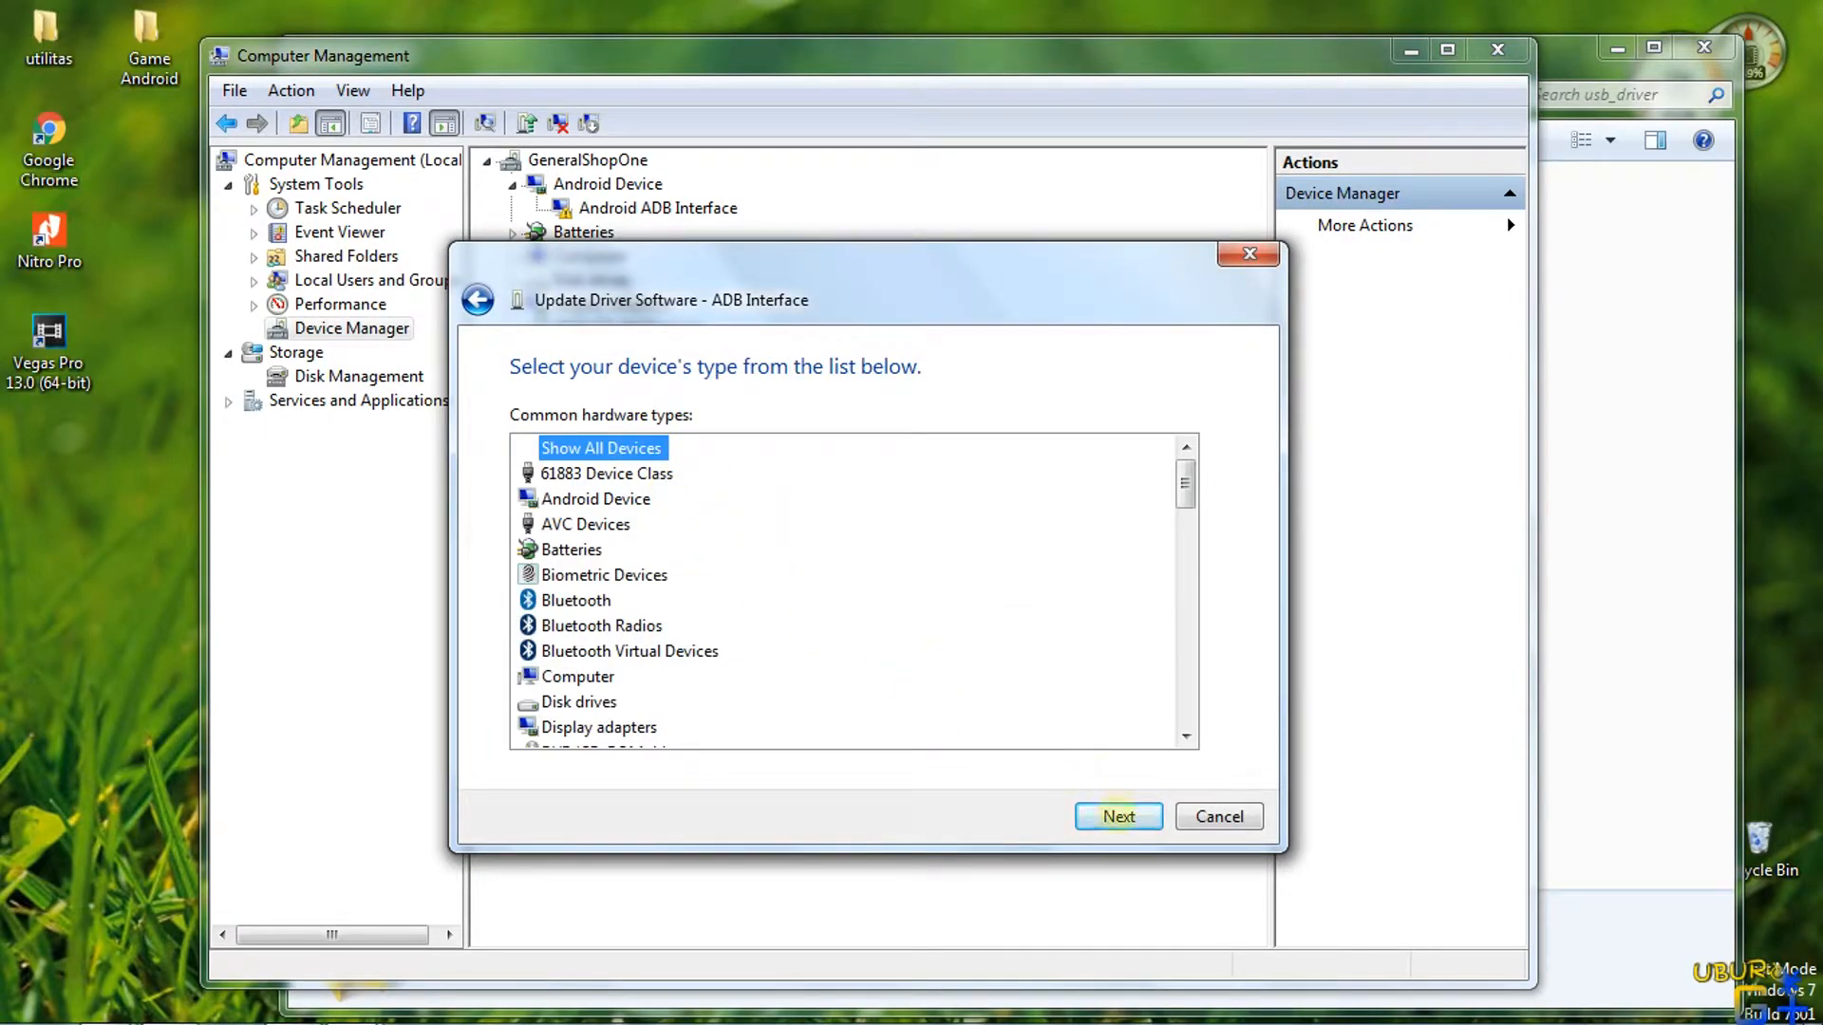
{"action": "left_click", "coordinate": [1119, 816]}
{"action": "left_click", "coordinate": [1120, 715]}
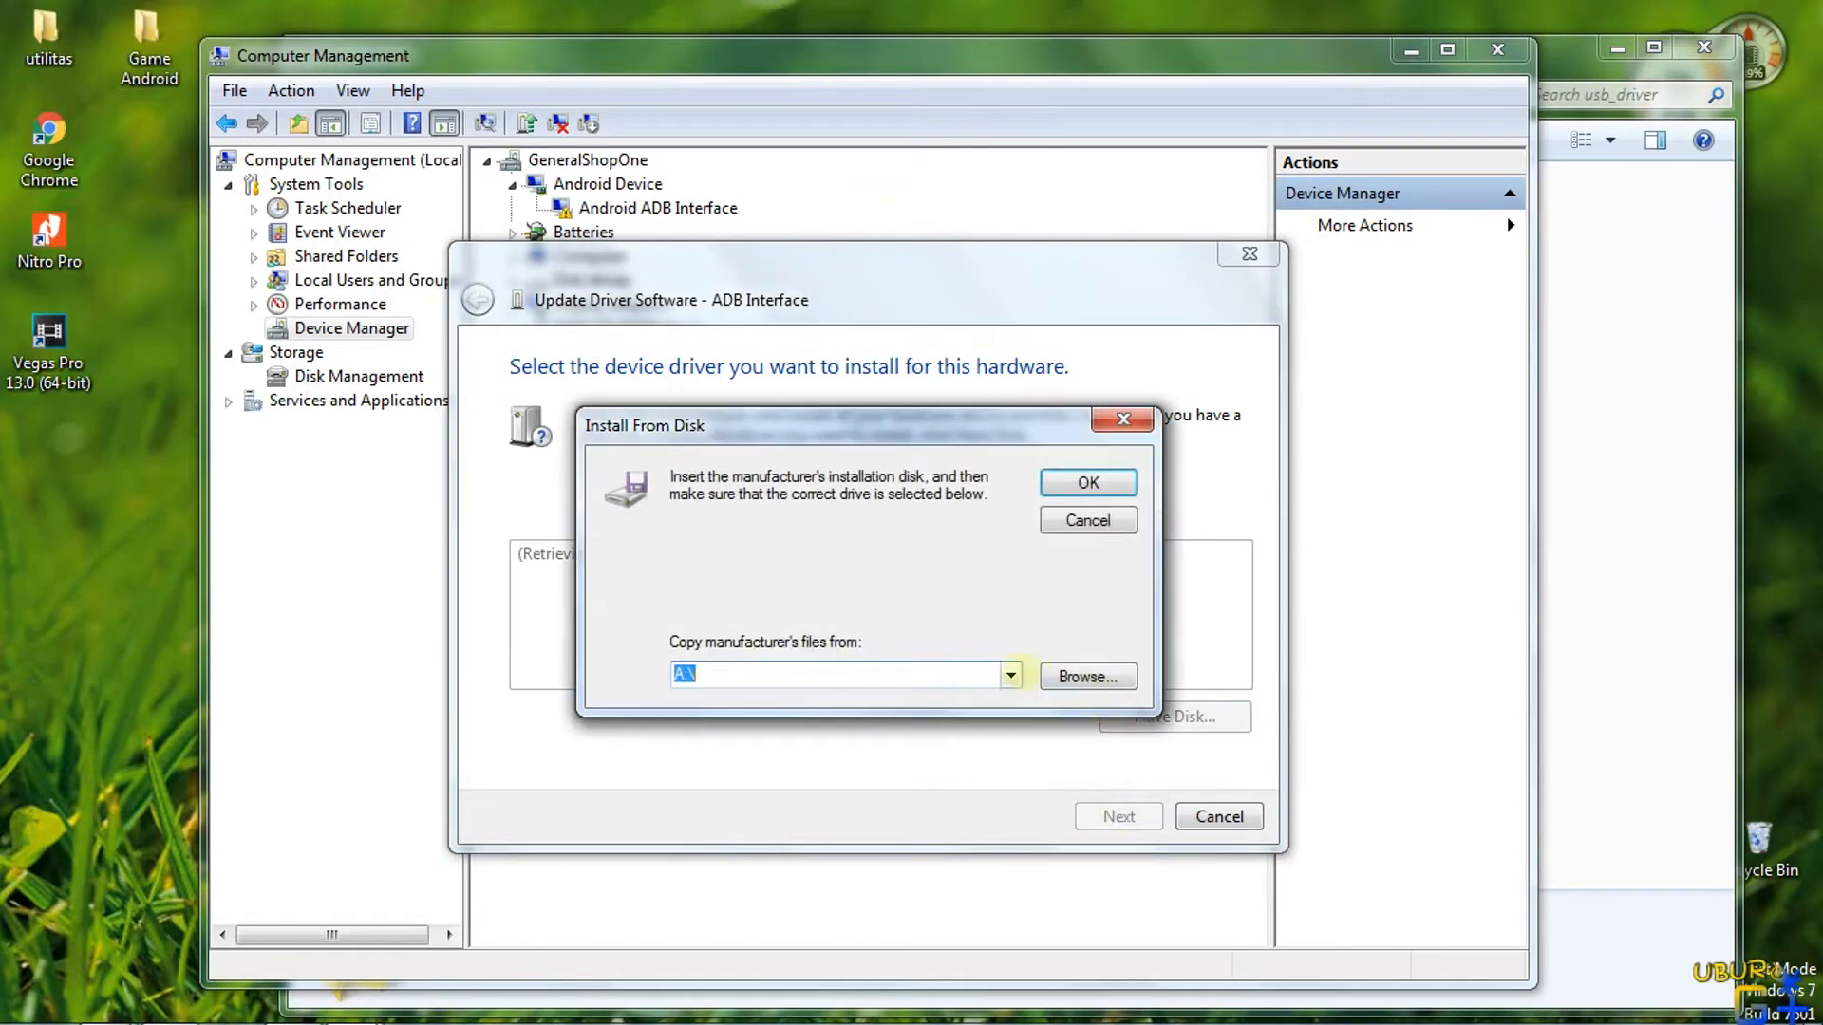
Copy the usb_driver folder's path again and minimize its window
{"action": "left_click", "coordinate": [1662, 251]}
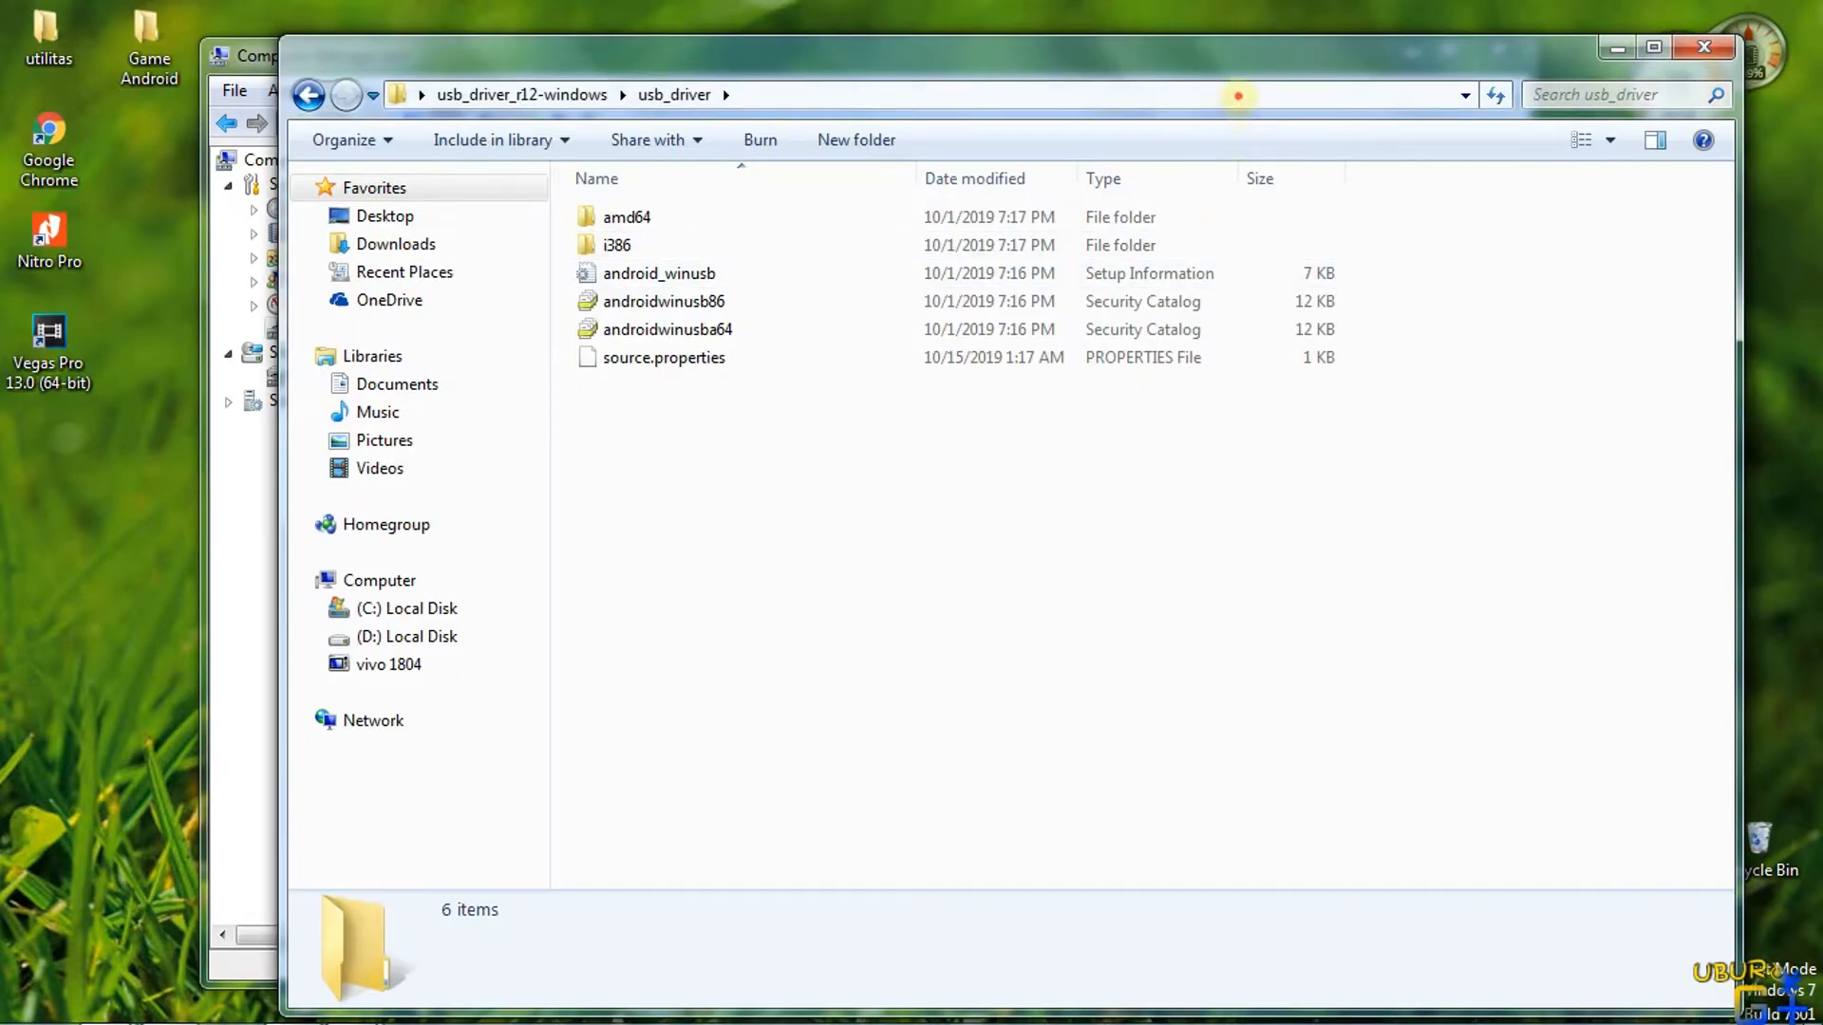
{"action": "left_click", "coordinate": [1234, 94]}
{"action": "right_click", "coordinate": [1239, 95]}
{"action": "left_click", "coordinate": [1304, 183]}
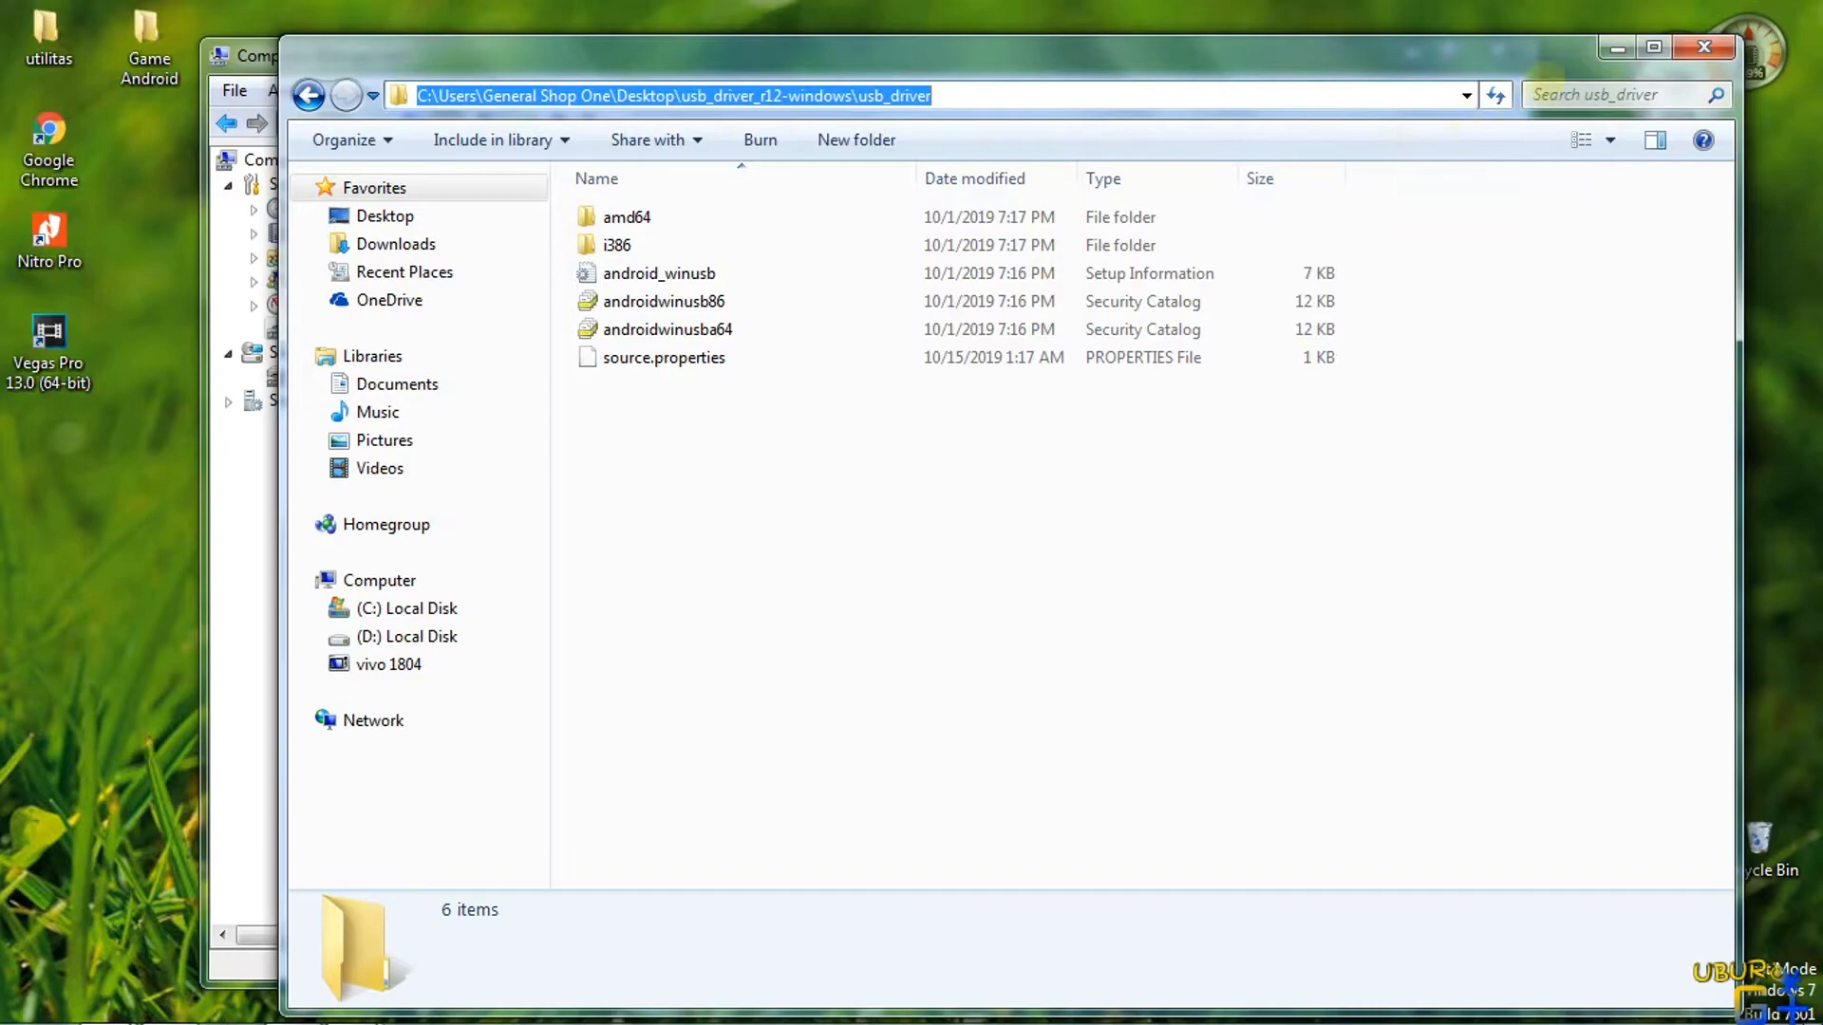
{"action": "left_click", "coordinate": [1617, 48]}
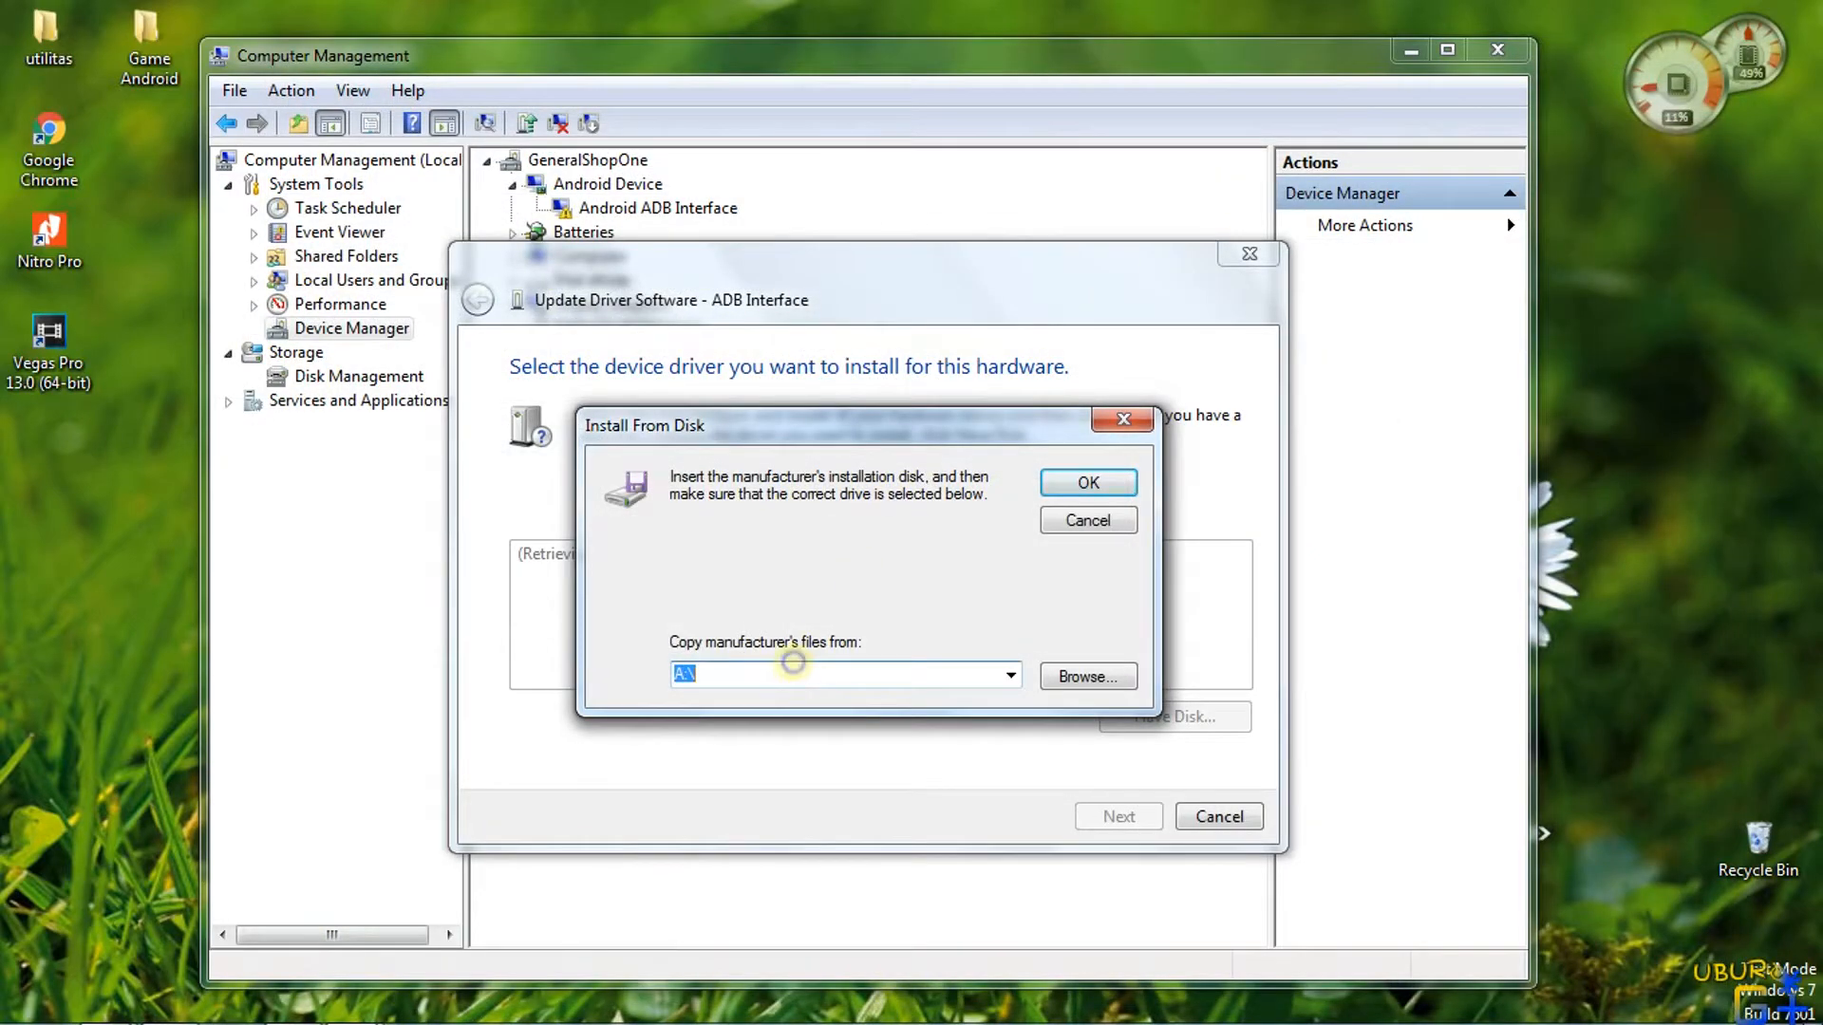
Install the Android ADB Interface driver from the copied usb_driver path for the ADB Interface device, accepting the compatibility warning
{"action": "right_click", "coordinate": [812, 677]}
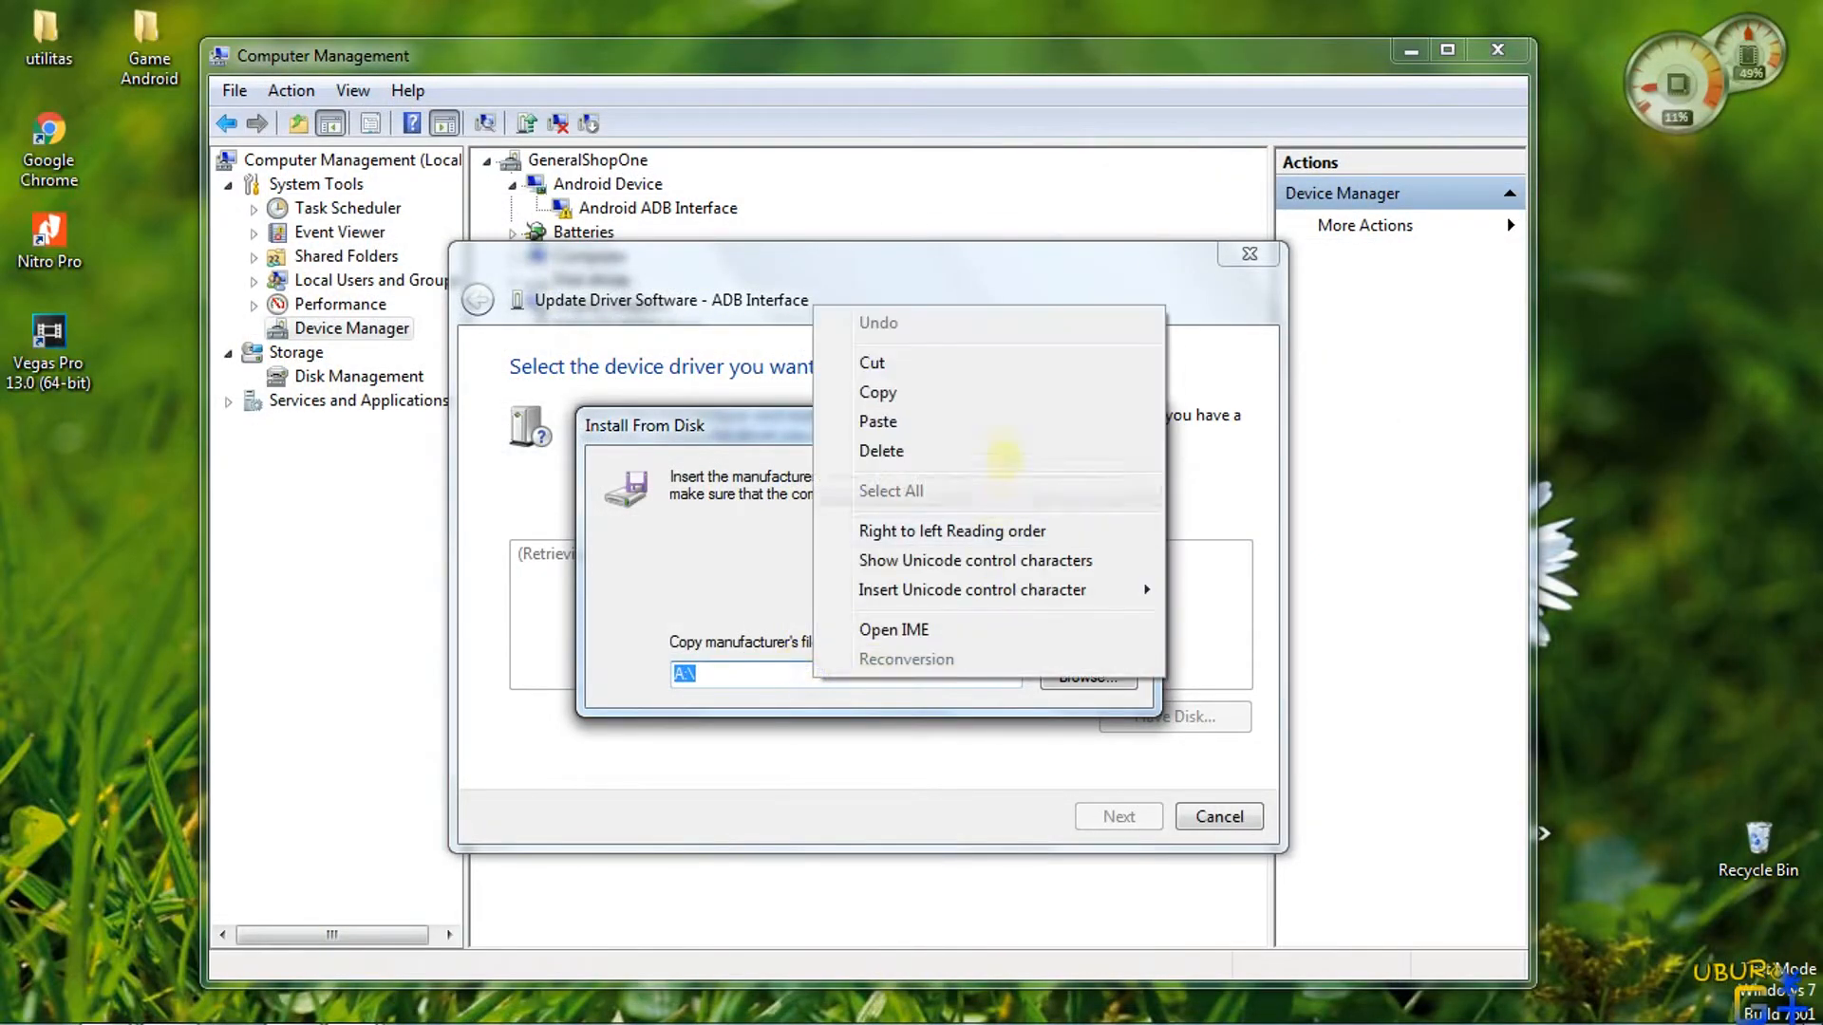
{"action": "left_click", "coordinate": [1035, 418]}
{"action": "left_click", "coordinate": [1076, 486]}
{"action": "left_click", "coordinate": [627, 584]}
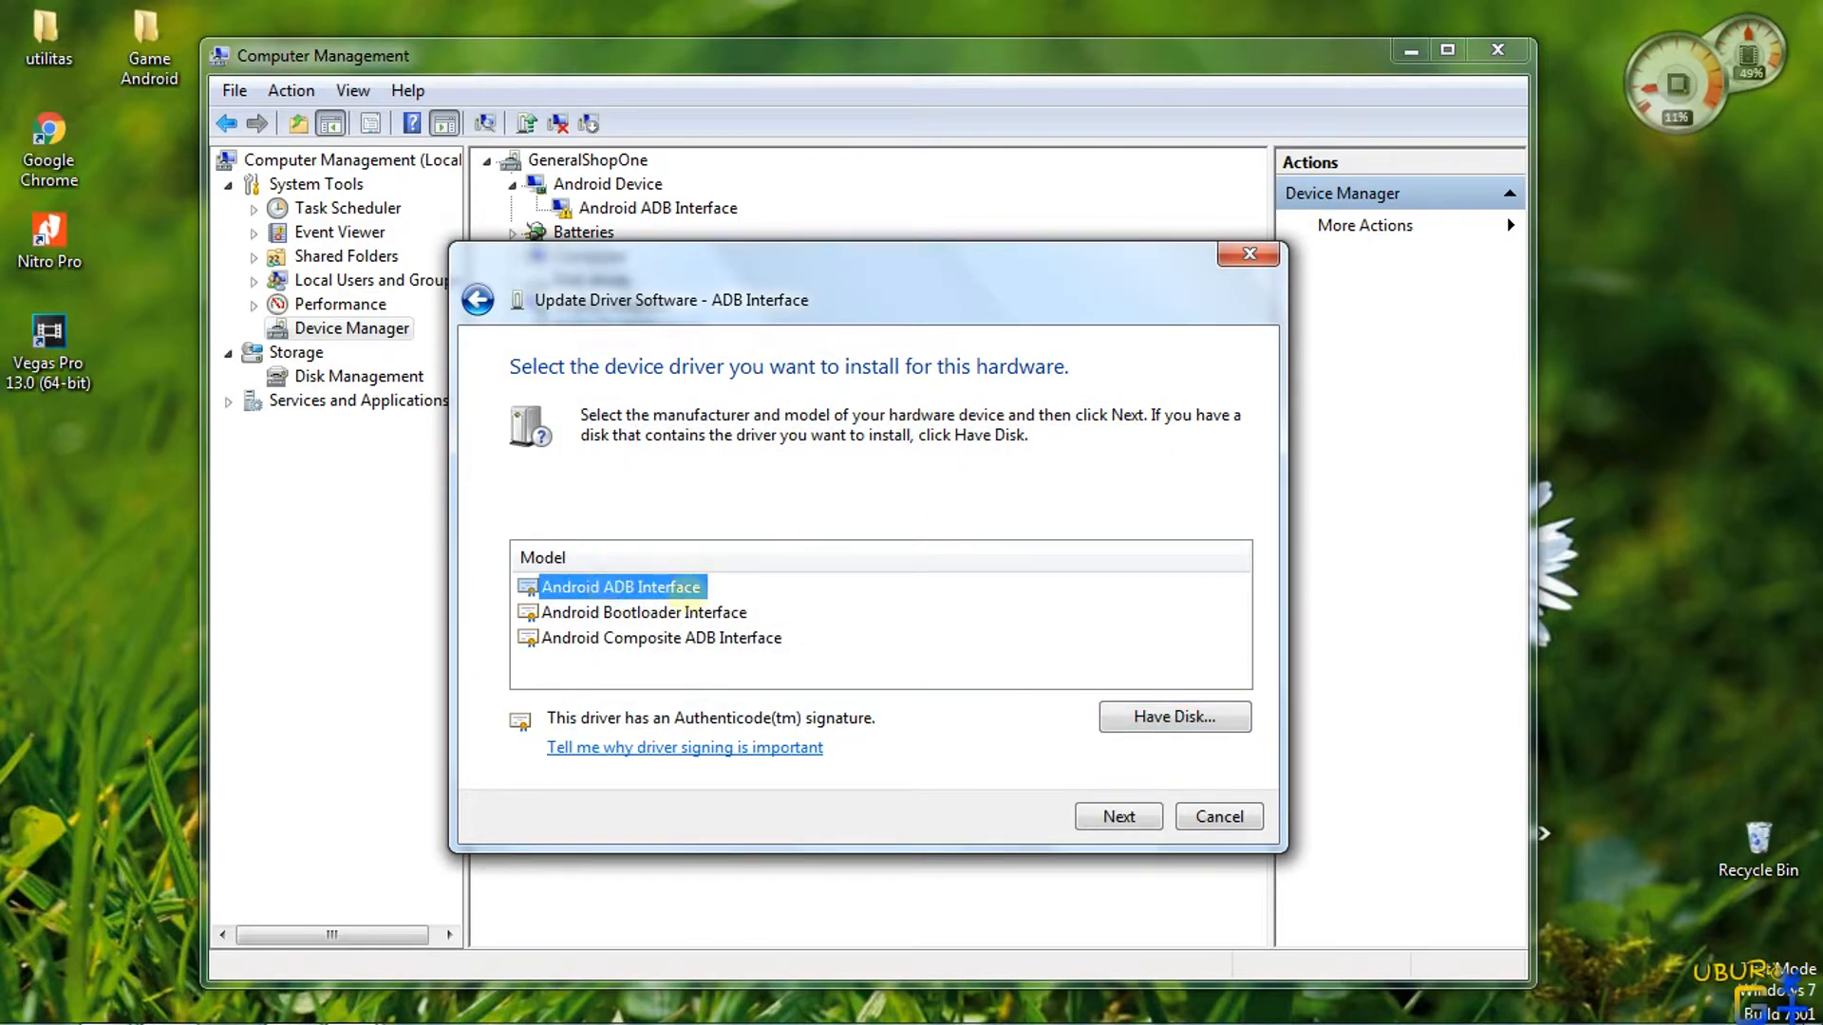
{"action": "left_click", "coordinate": [1118, 816]}
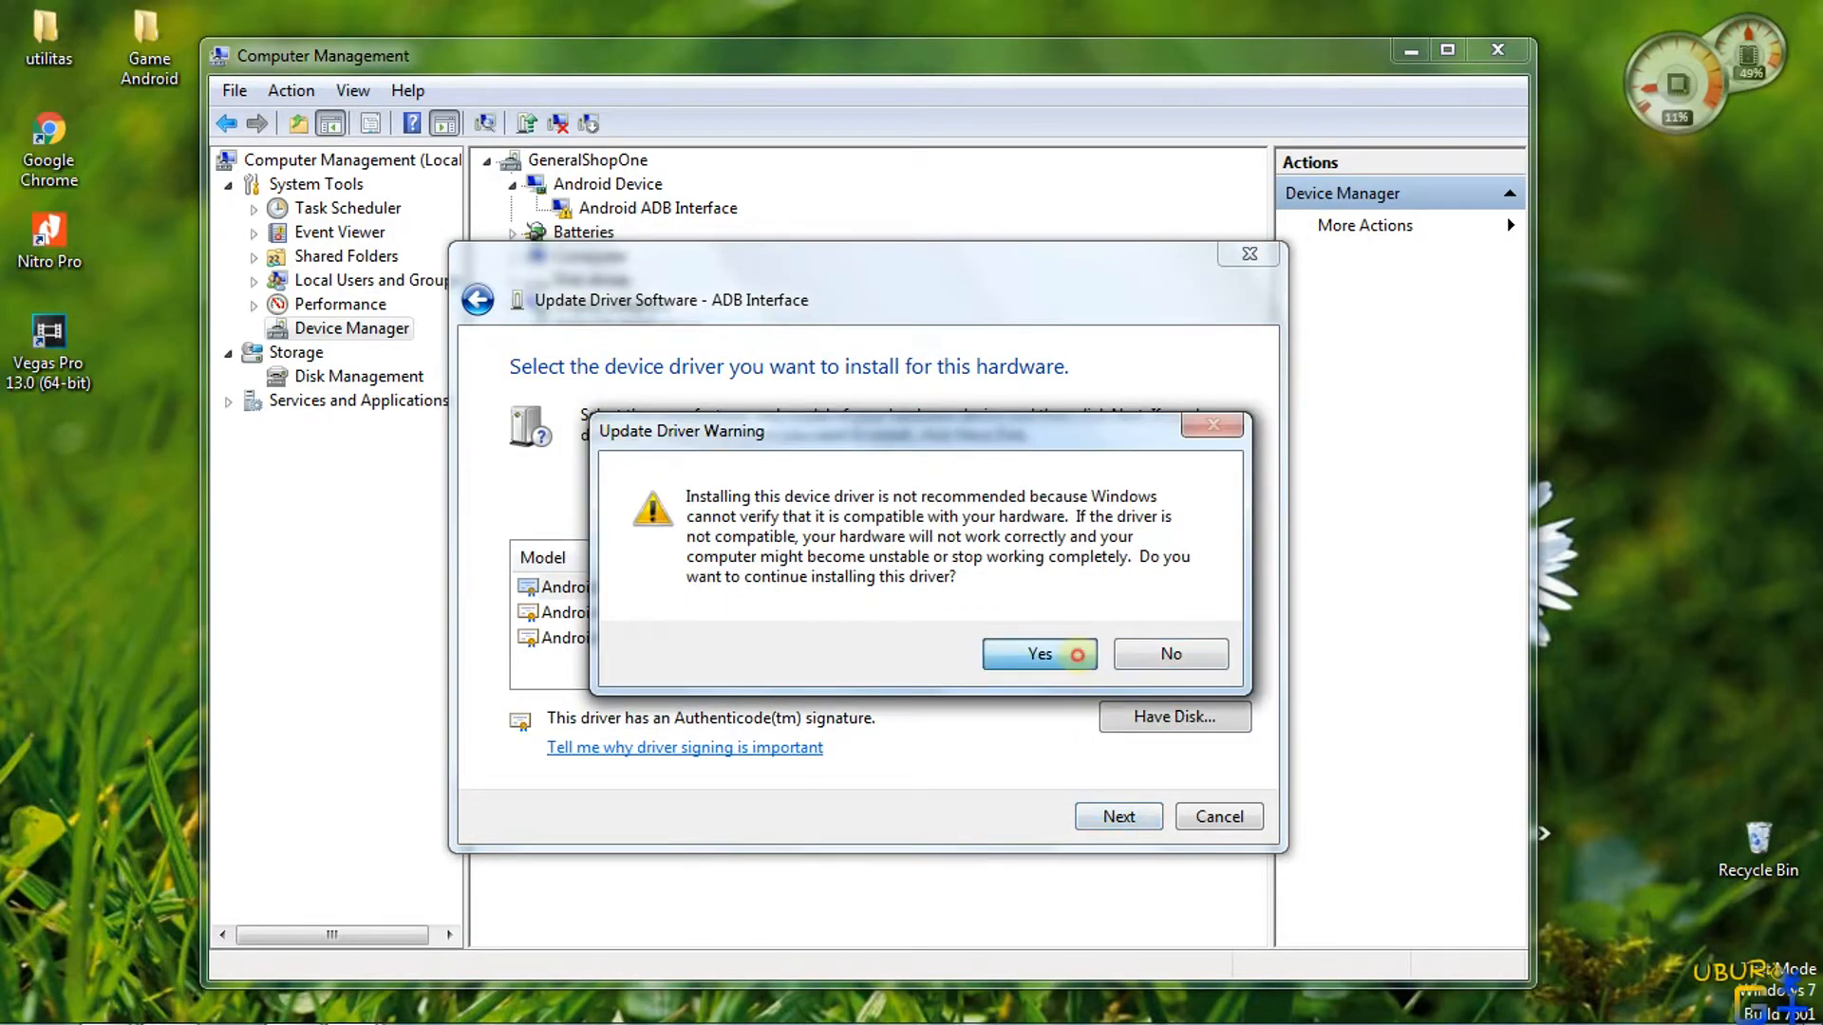
{"action": "left_click", "coordinate": [1077, 655]}
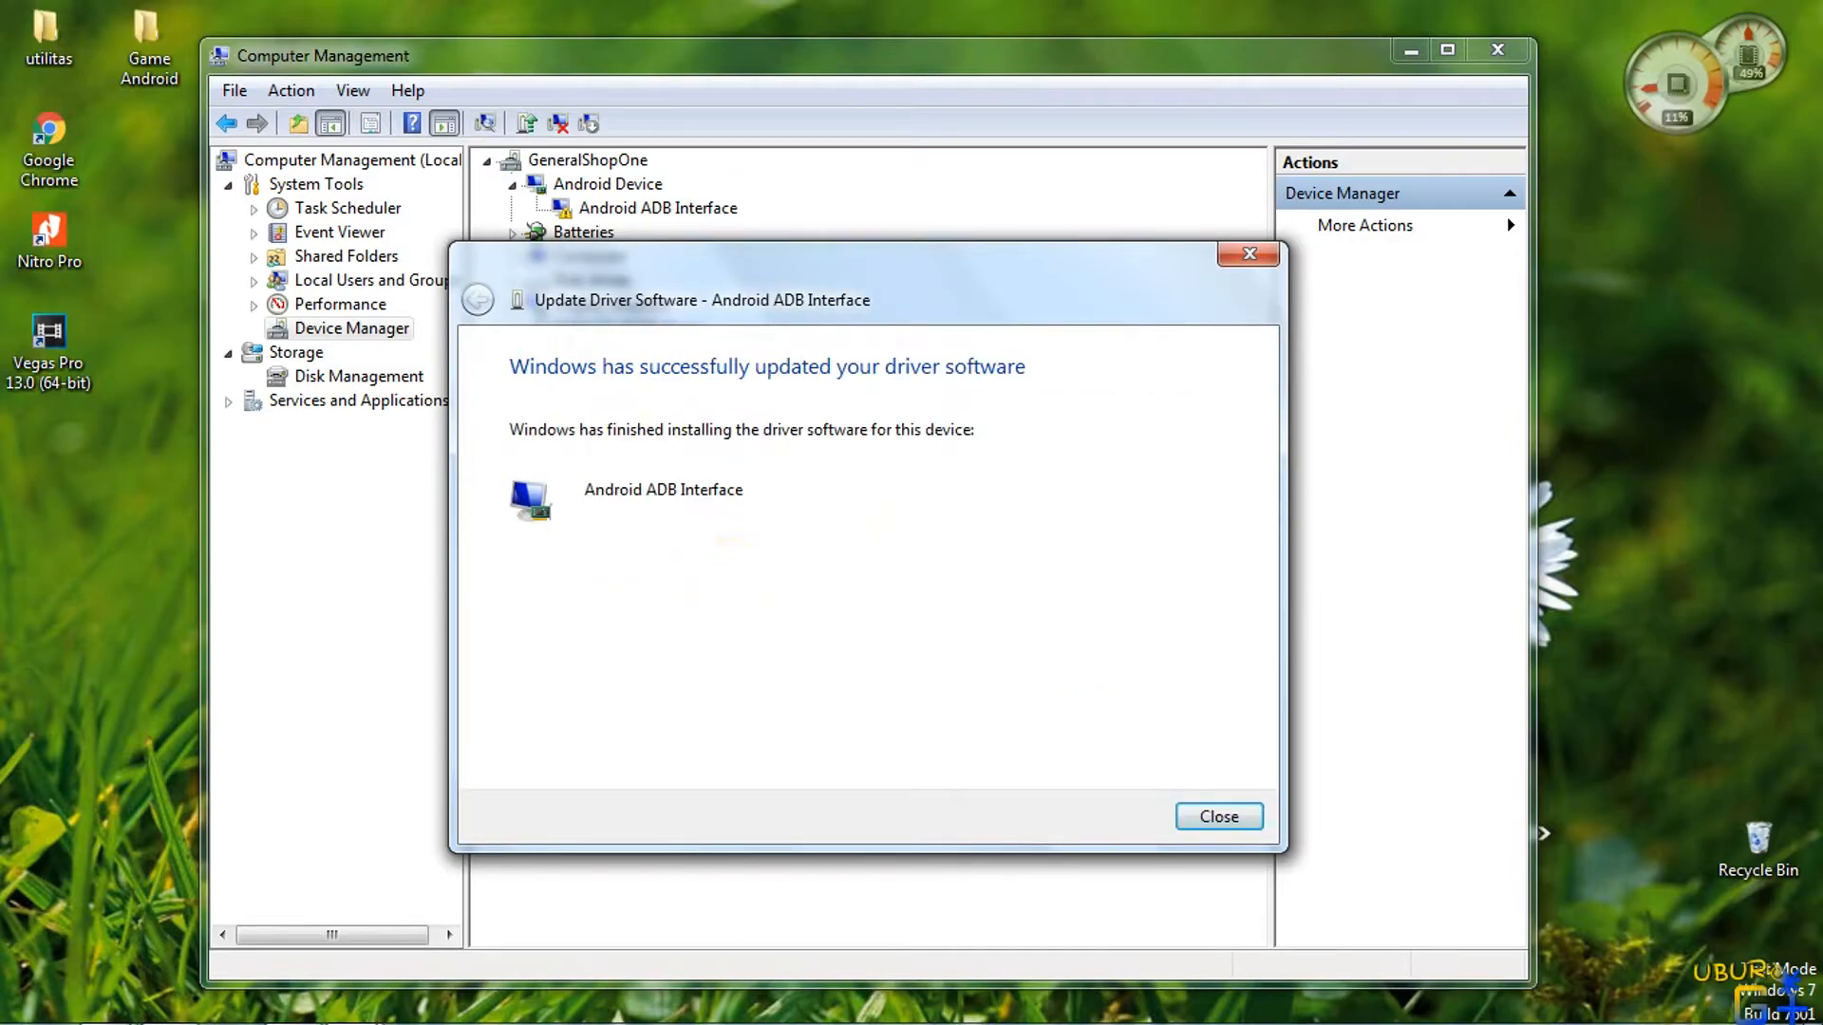
{"action": "left_click", "coordinate": [1219, 817]}
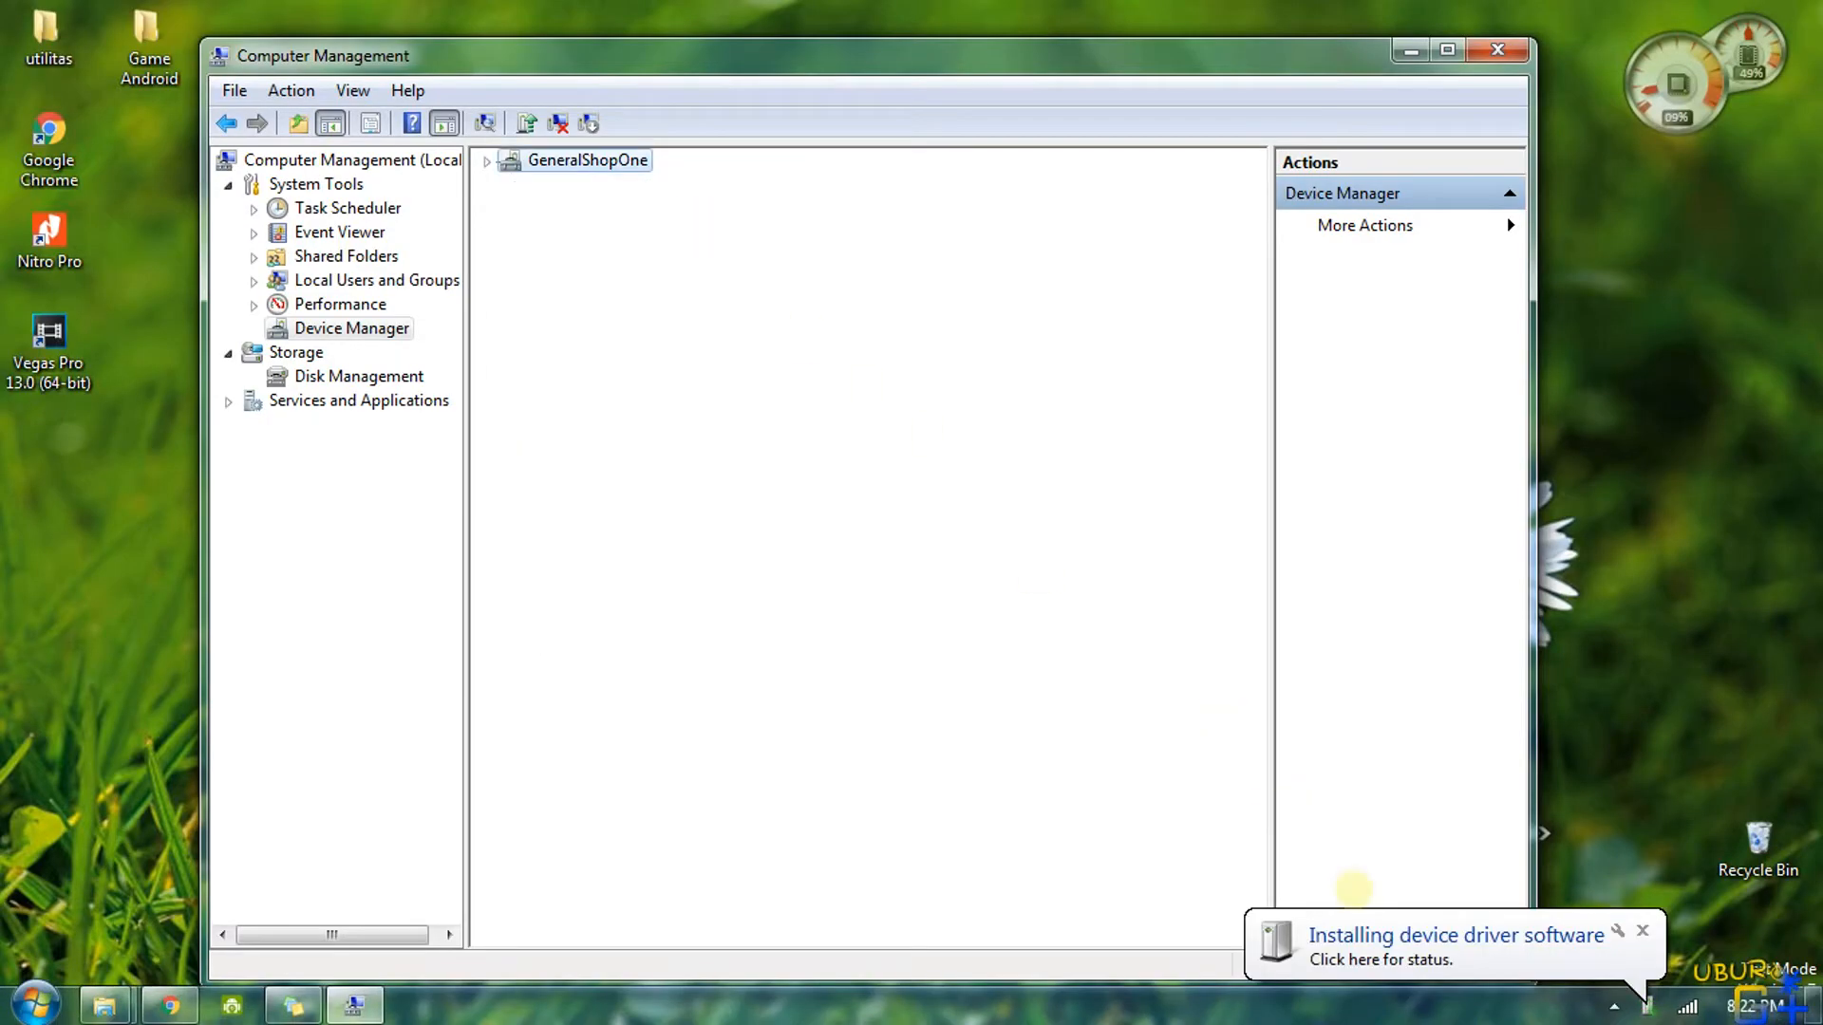
Set the copied usb_driver path as the disk source for another driver update of the ADB Interface
{"action": "left_click", "coordinate": [1379, 960]}
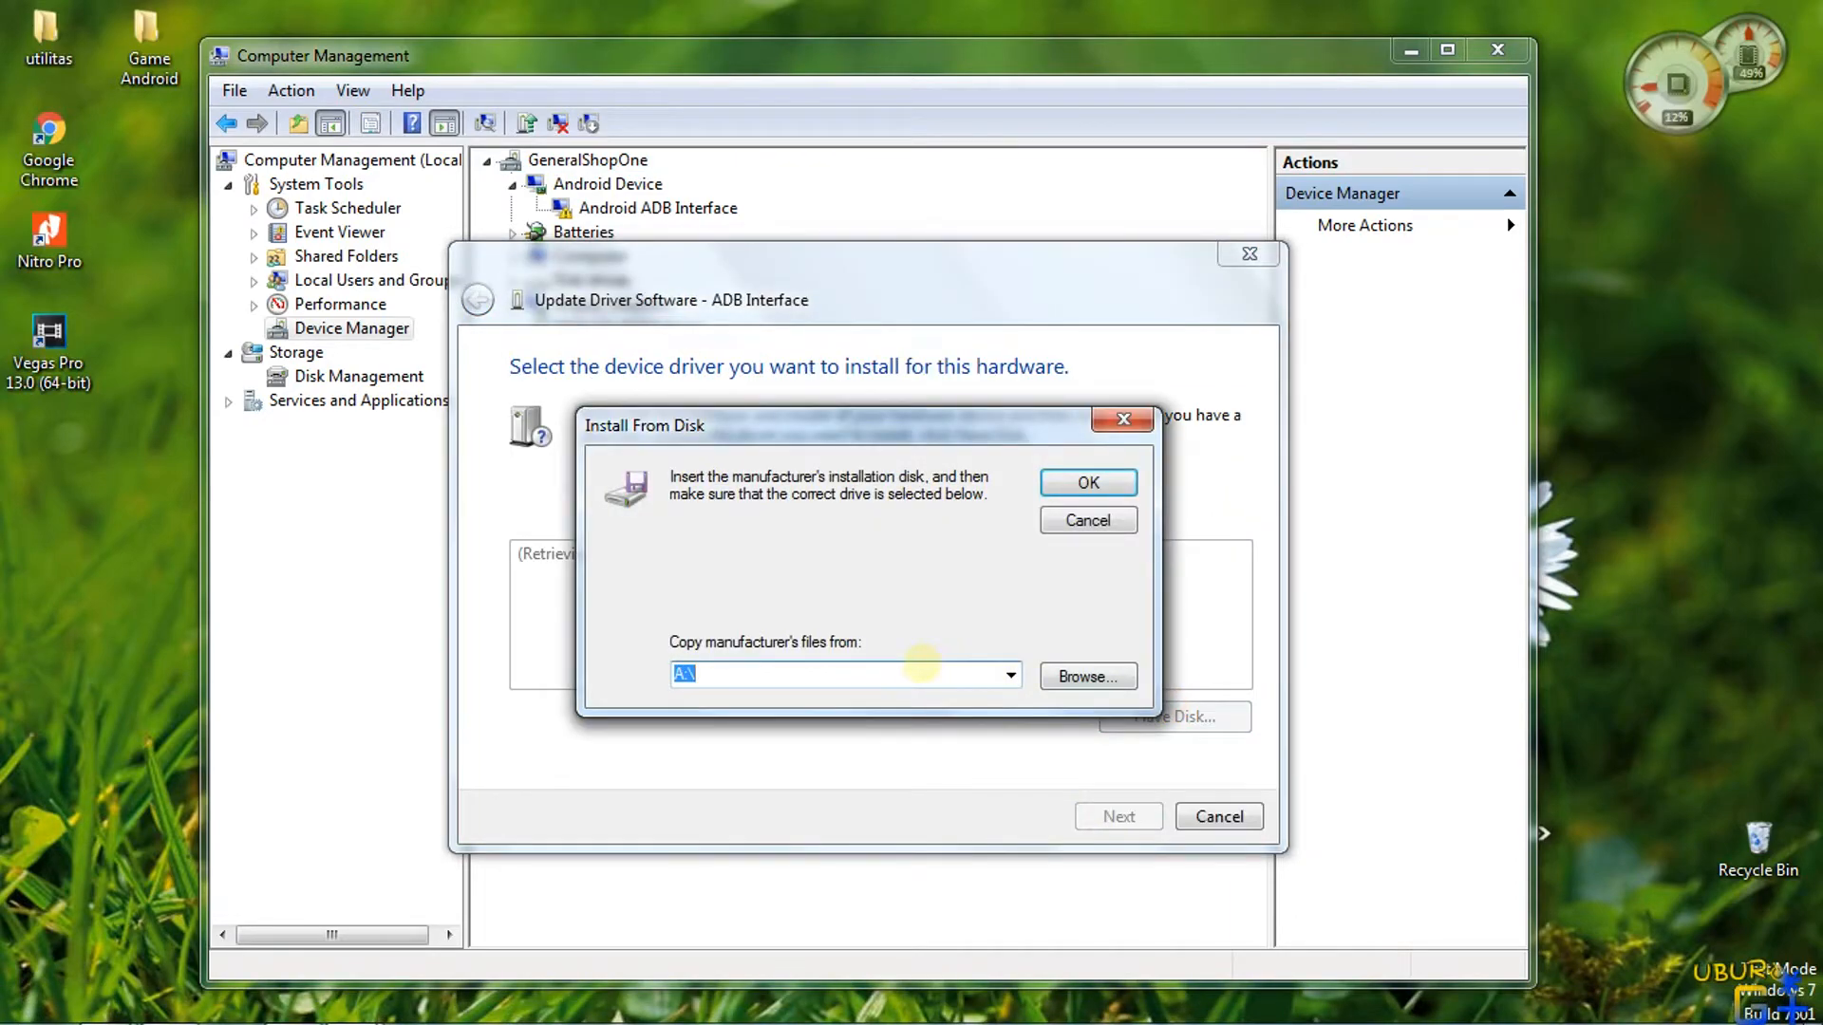
{"action": "right_click", "coordinate": [921, 665]}
{"action": "left_click", "coordinate": [988, 410]}
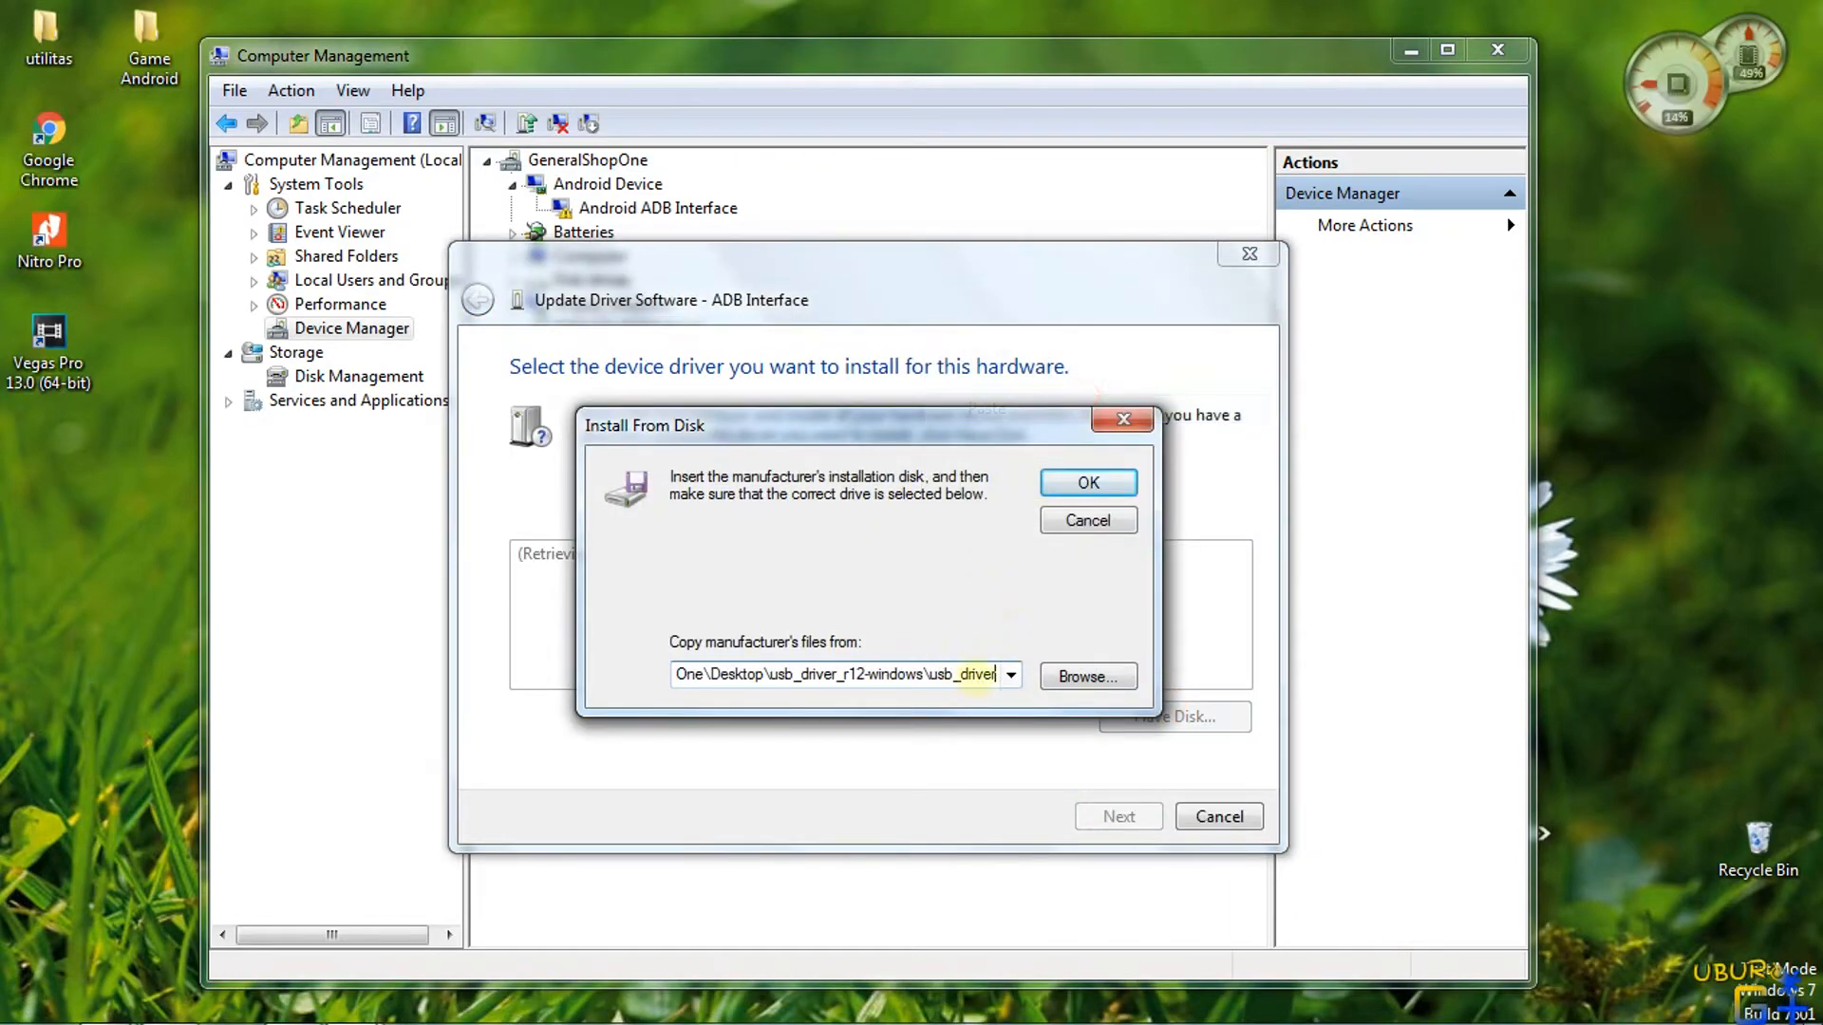
{"action": "left_click", "coordinate": [1088, 482]}
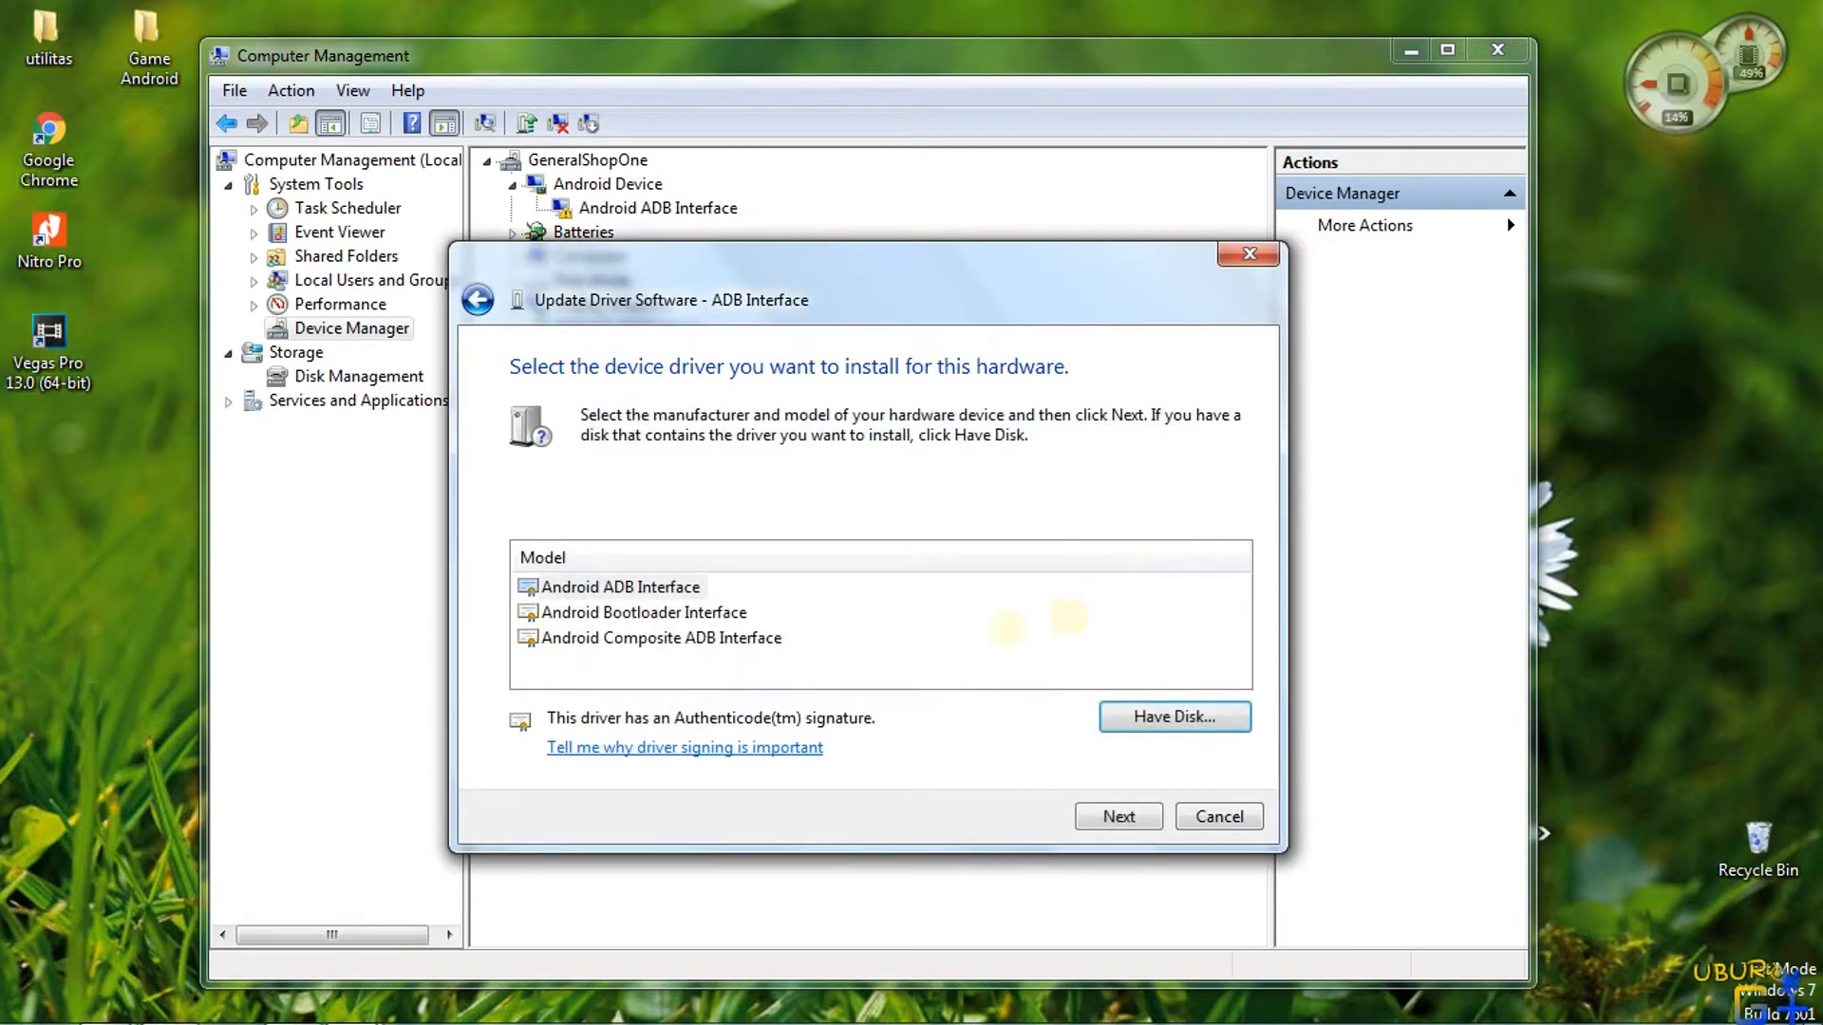
Install the Android ADB Interface model on the ADB Interface device again, accepting the compatibility warning and closing the wizard
{"action": "left_click", "coordinate": [684, 586]}
{"action": "left_click", "coordinate": [1119, 817]}
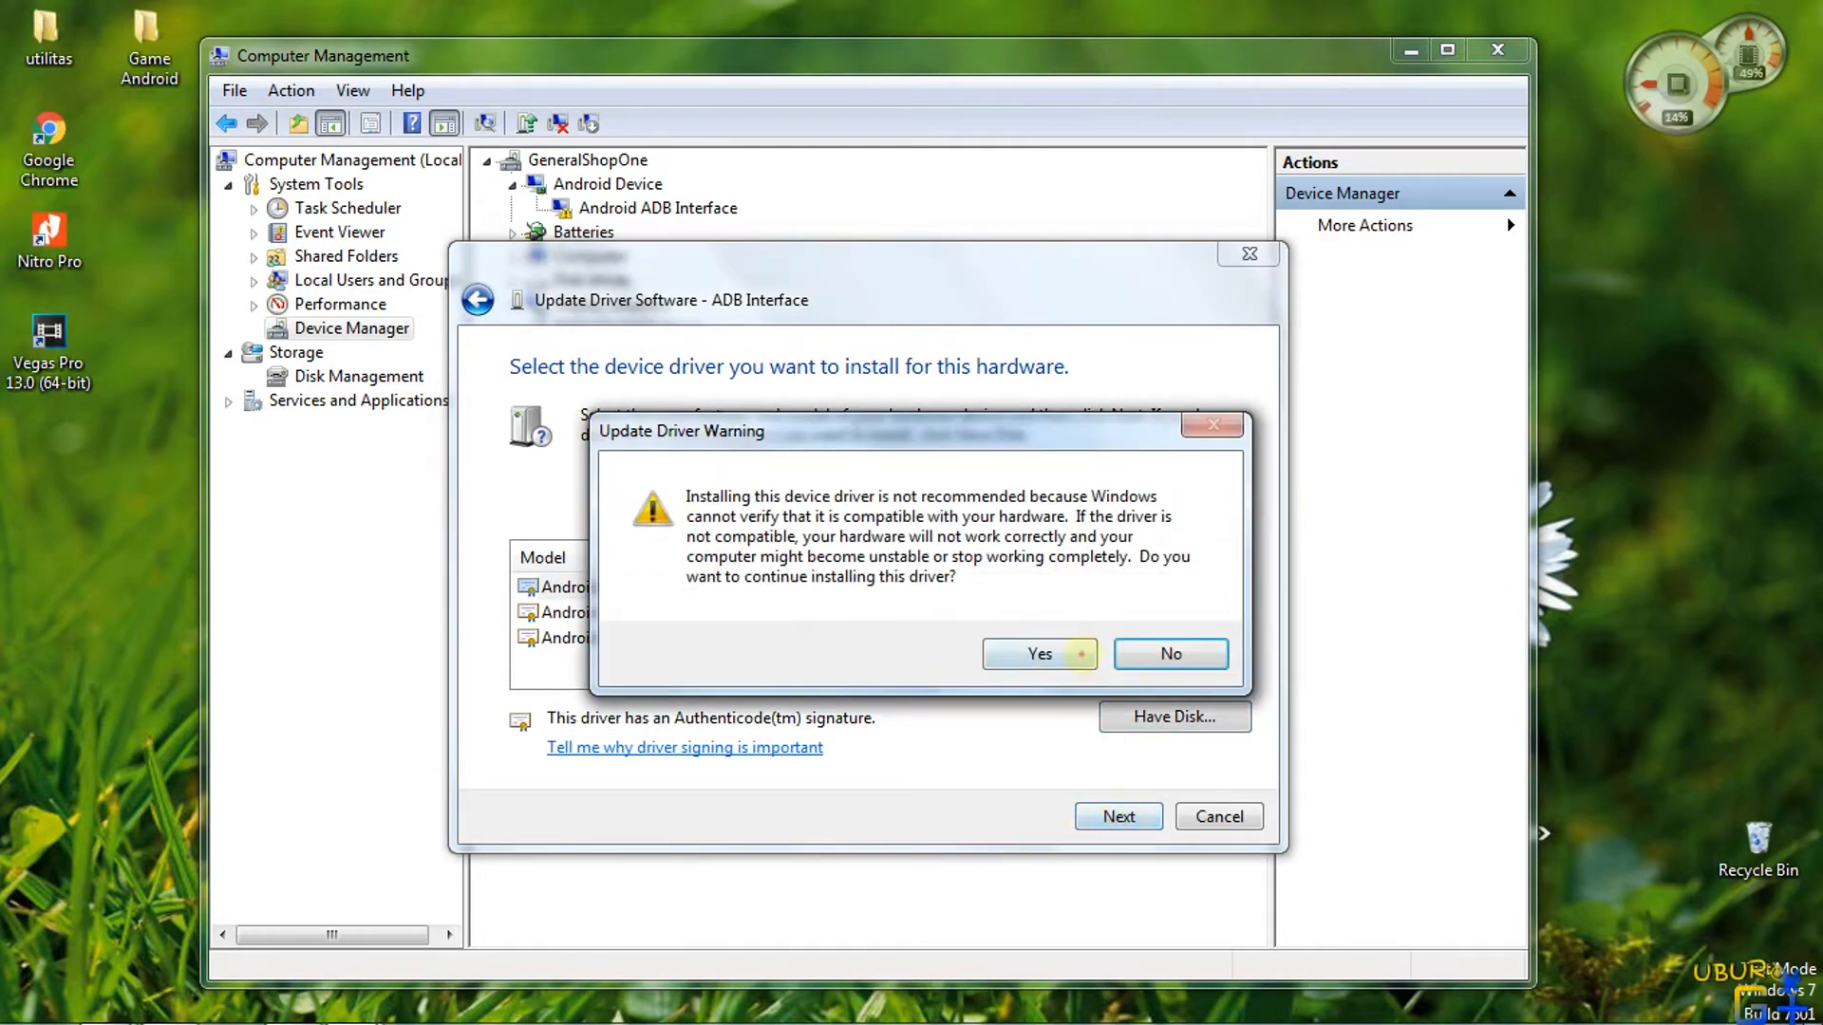
{"action": "left_click", "coordinate": [1082, 654]}
{"action": "left_click", "coordinate": [1219, 817]}
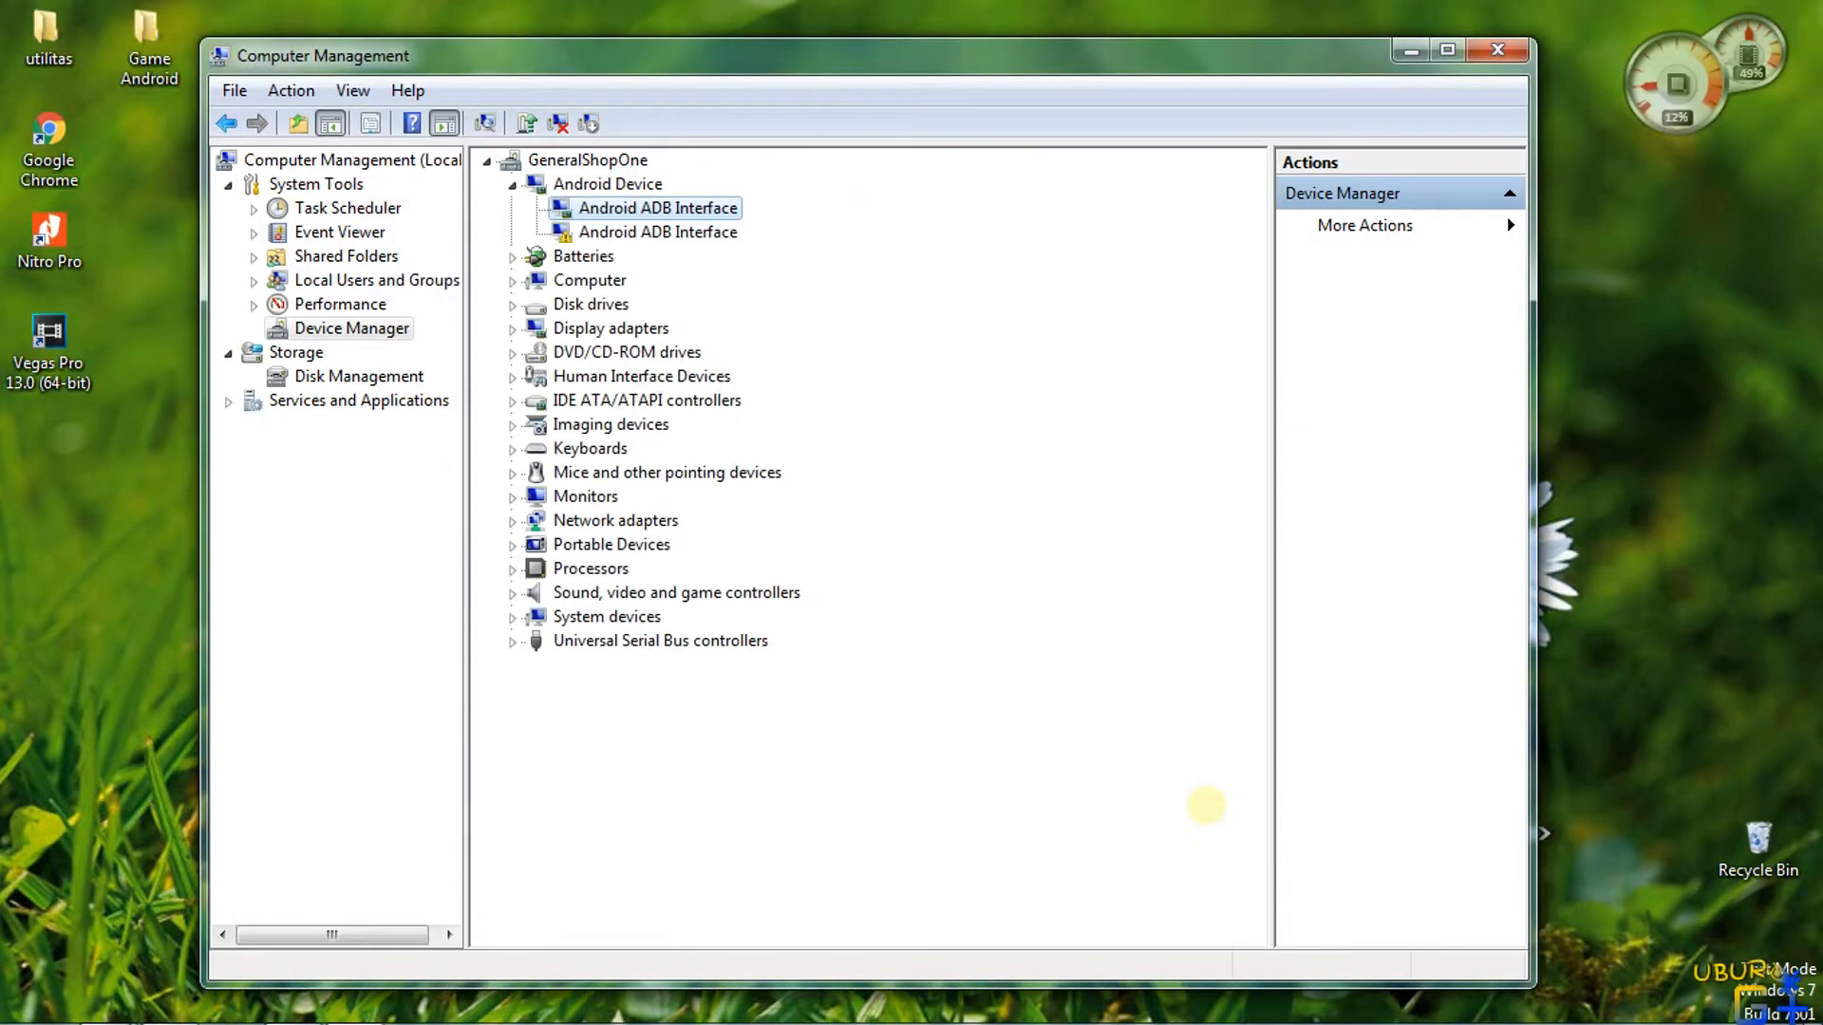
Uninstall the faulty second Android ADB Interface device, deleting its driver software too, and close Computer Management
{"action": "left_click", "coordinate": [665, 233]}
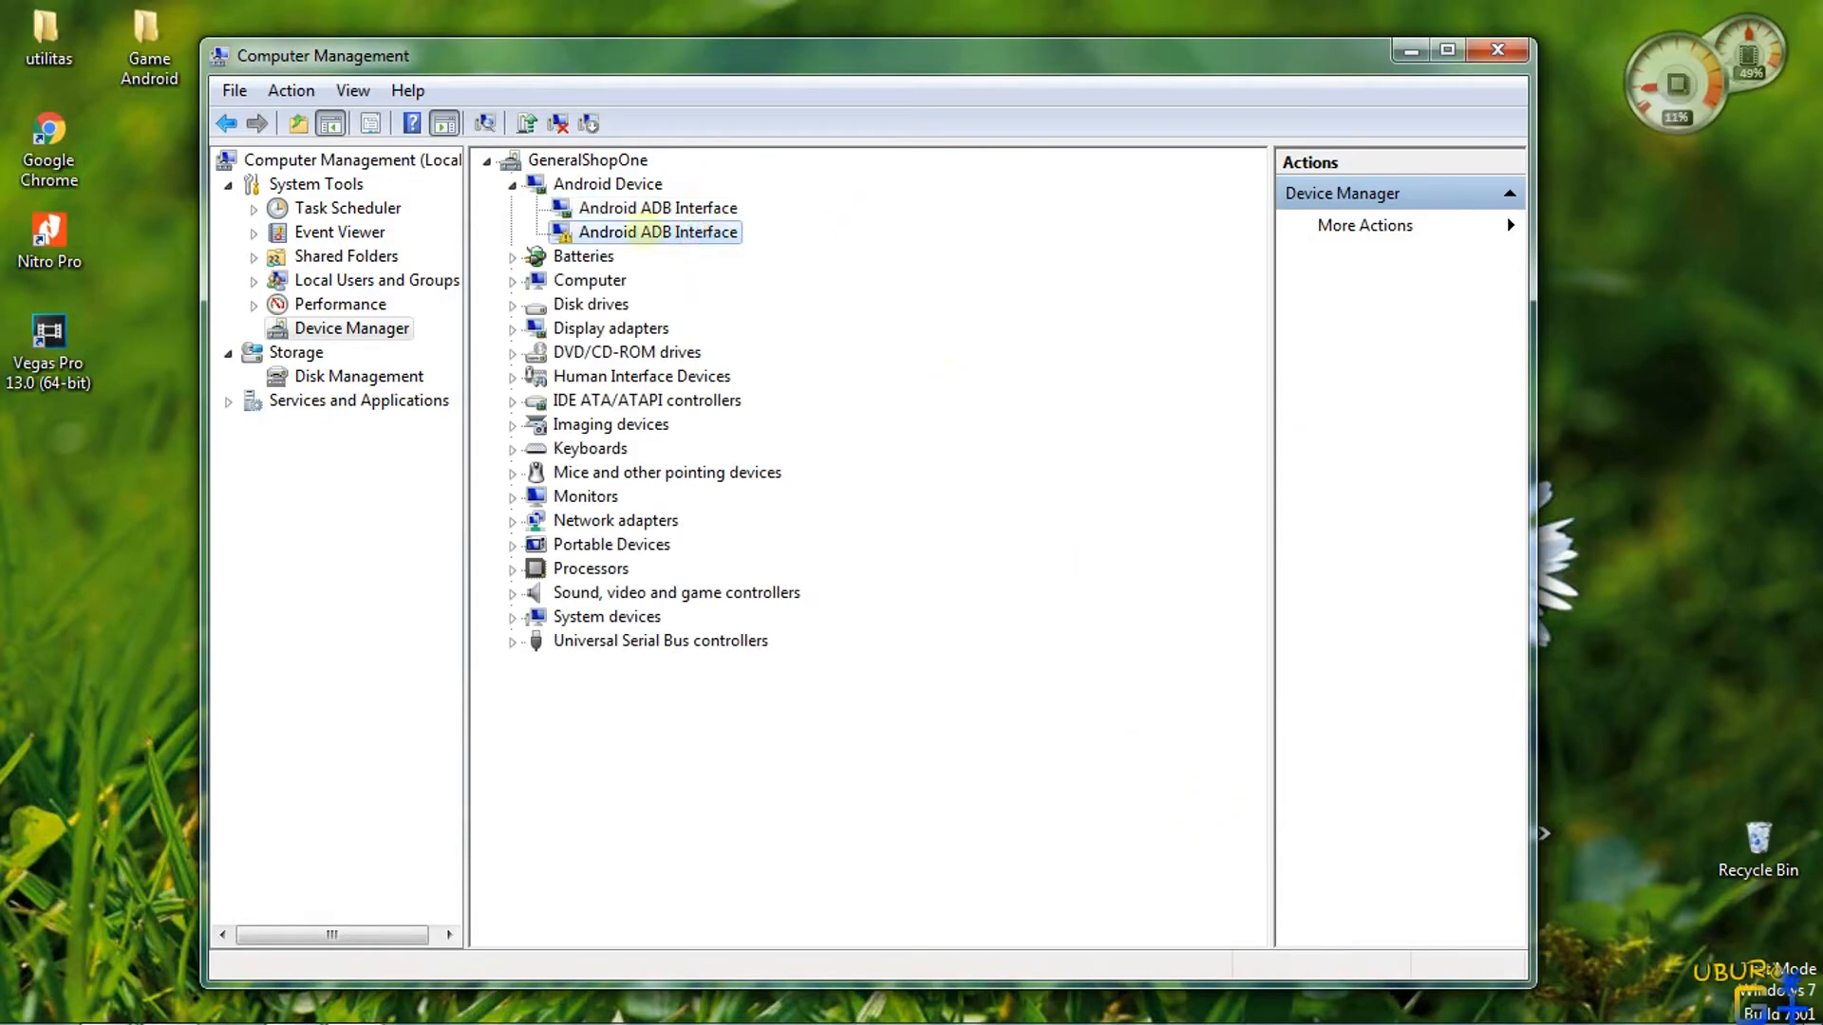
{"action": "right_click", "coordinate": [655, 233]}
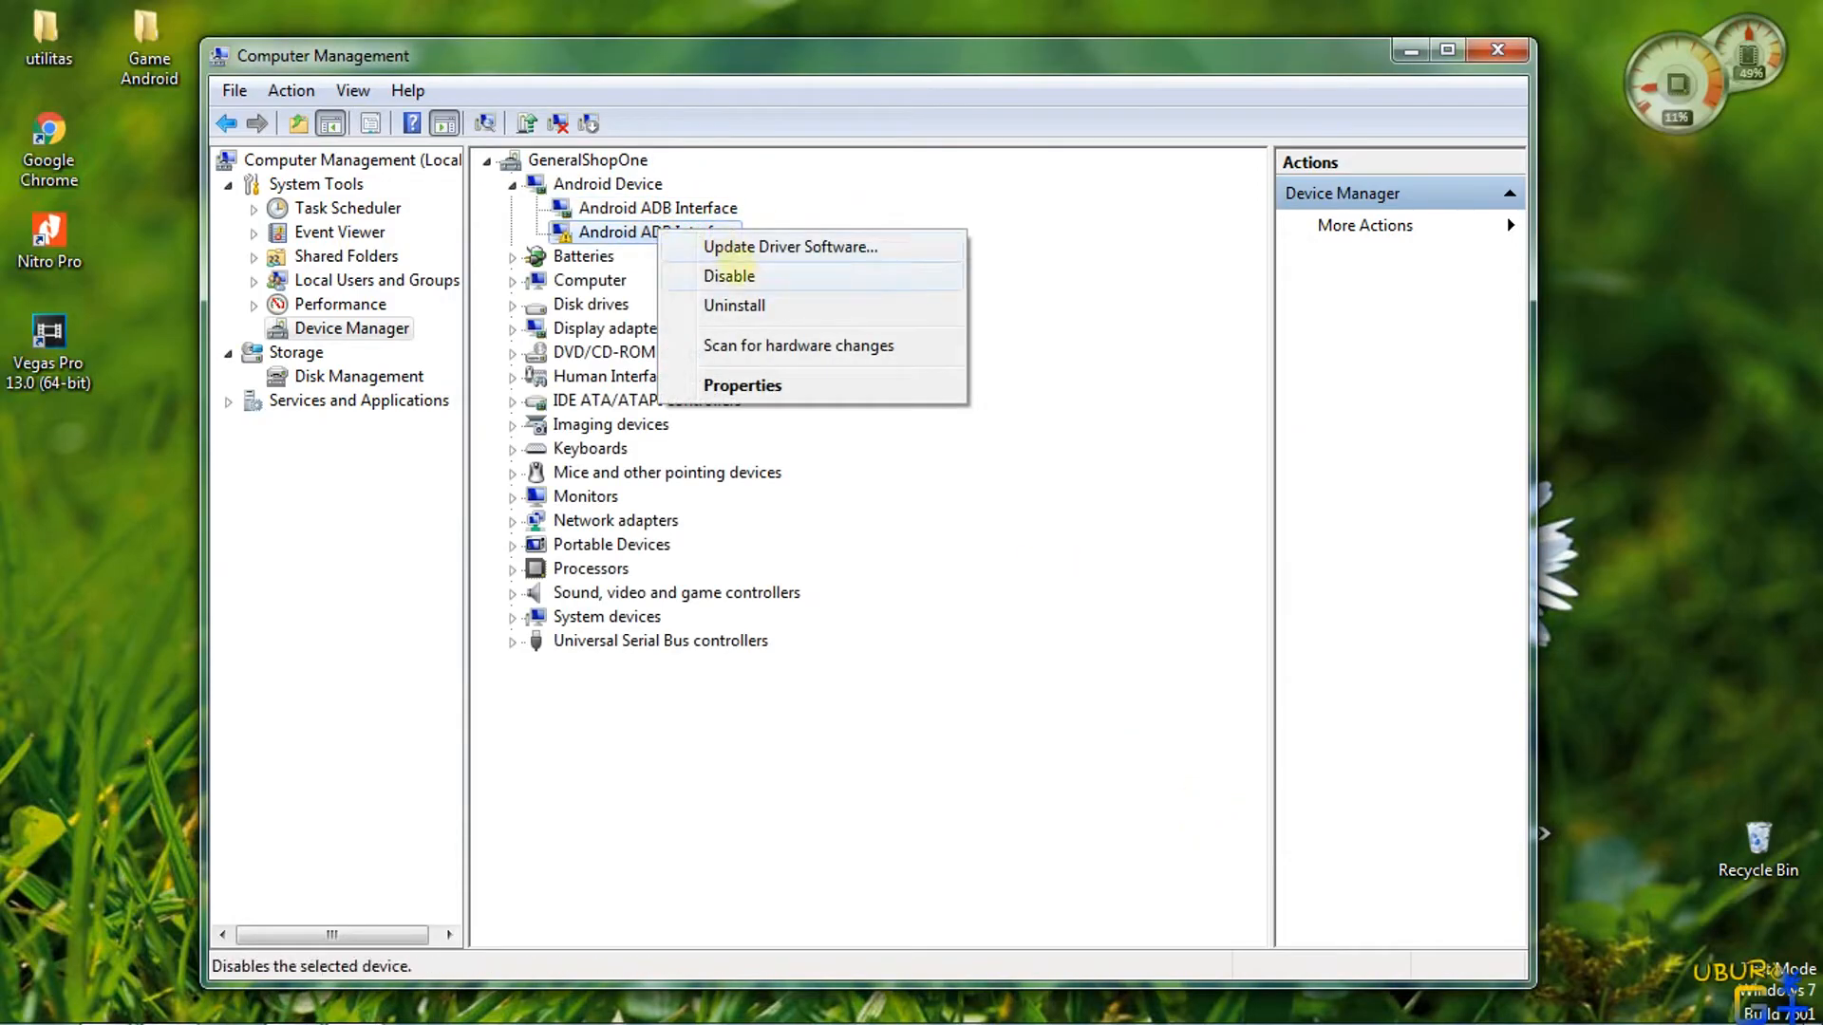
{"action": "left_click", "coordinate": [748, 311]}
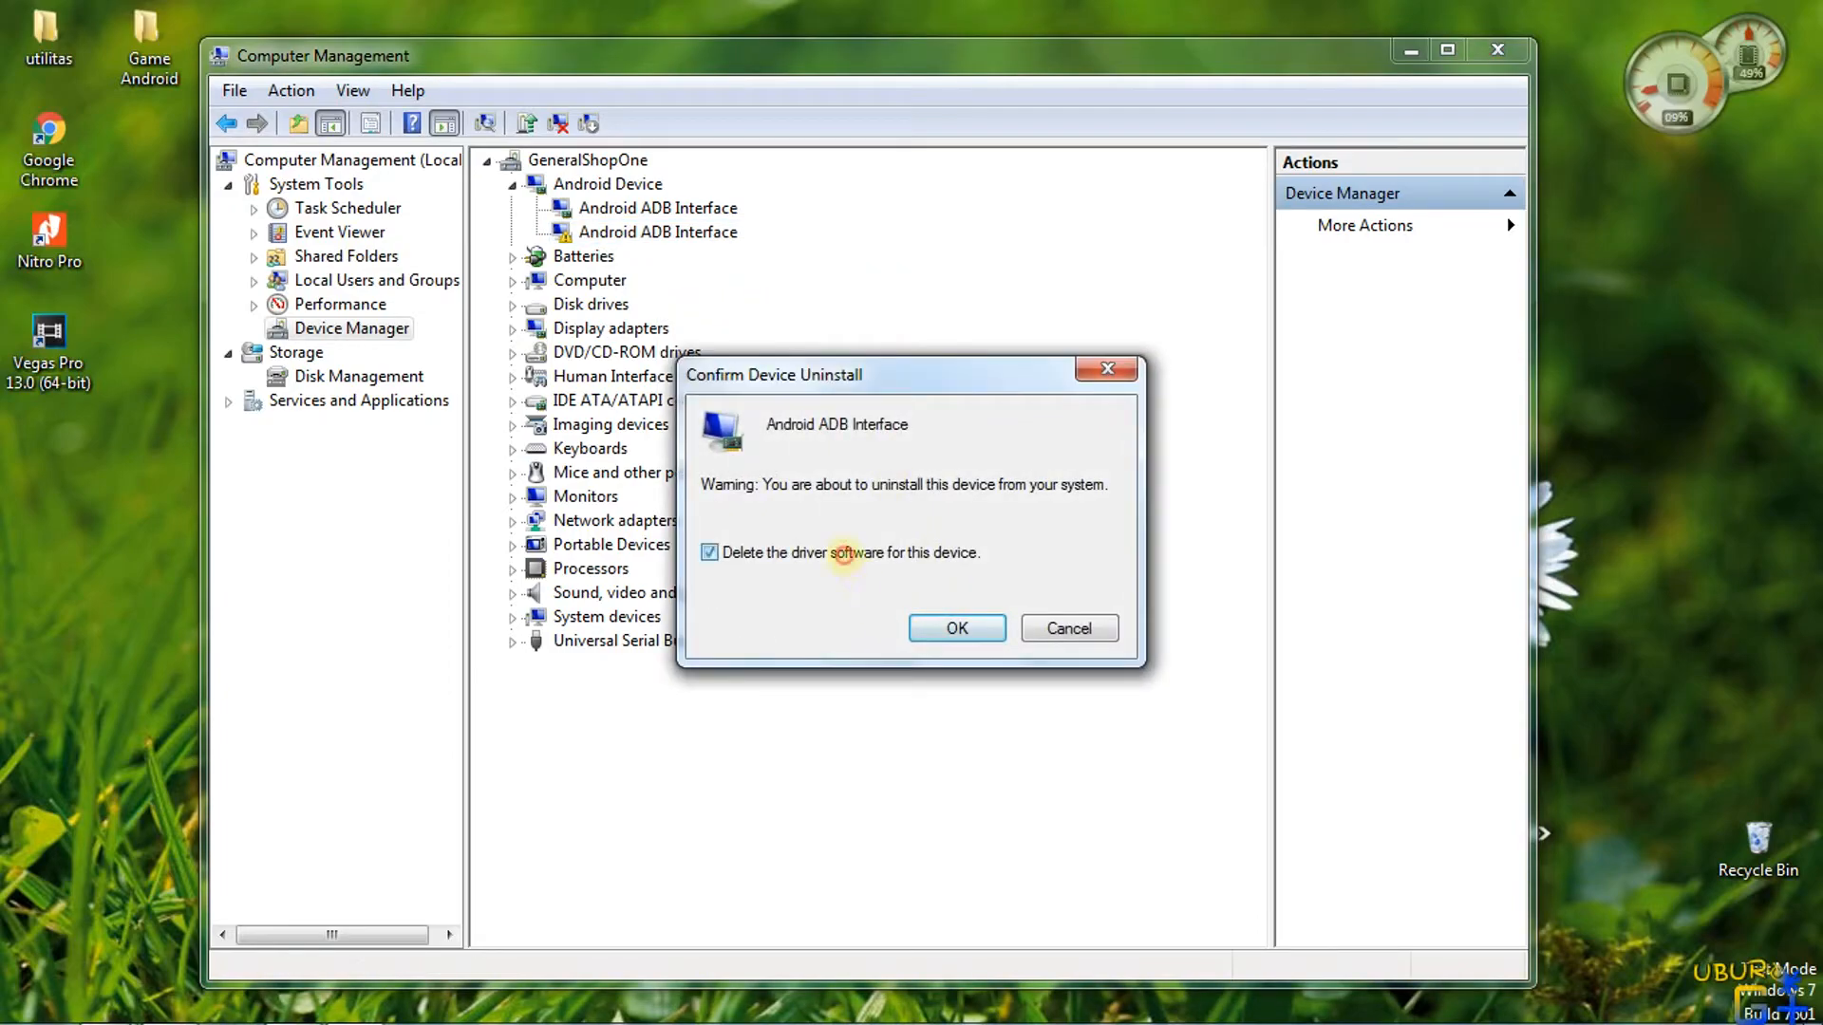
{"action": "left_click", "coordinate": [957, 628]}
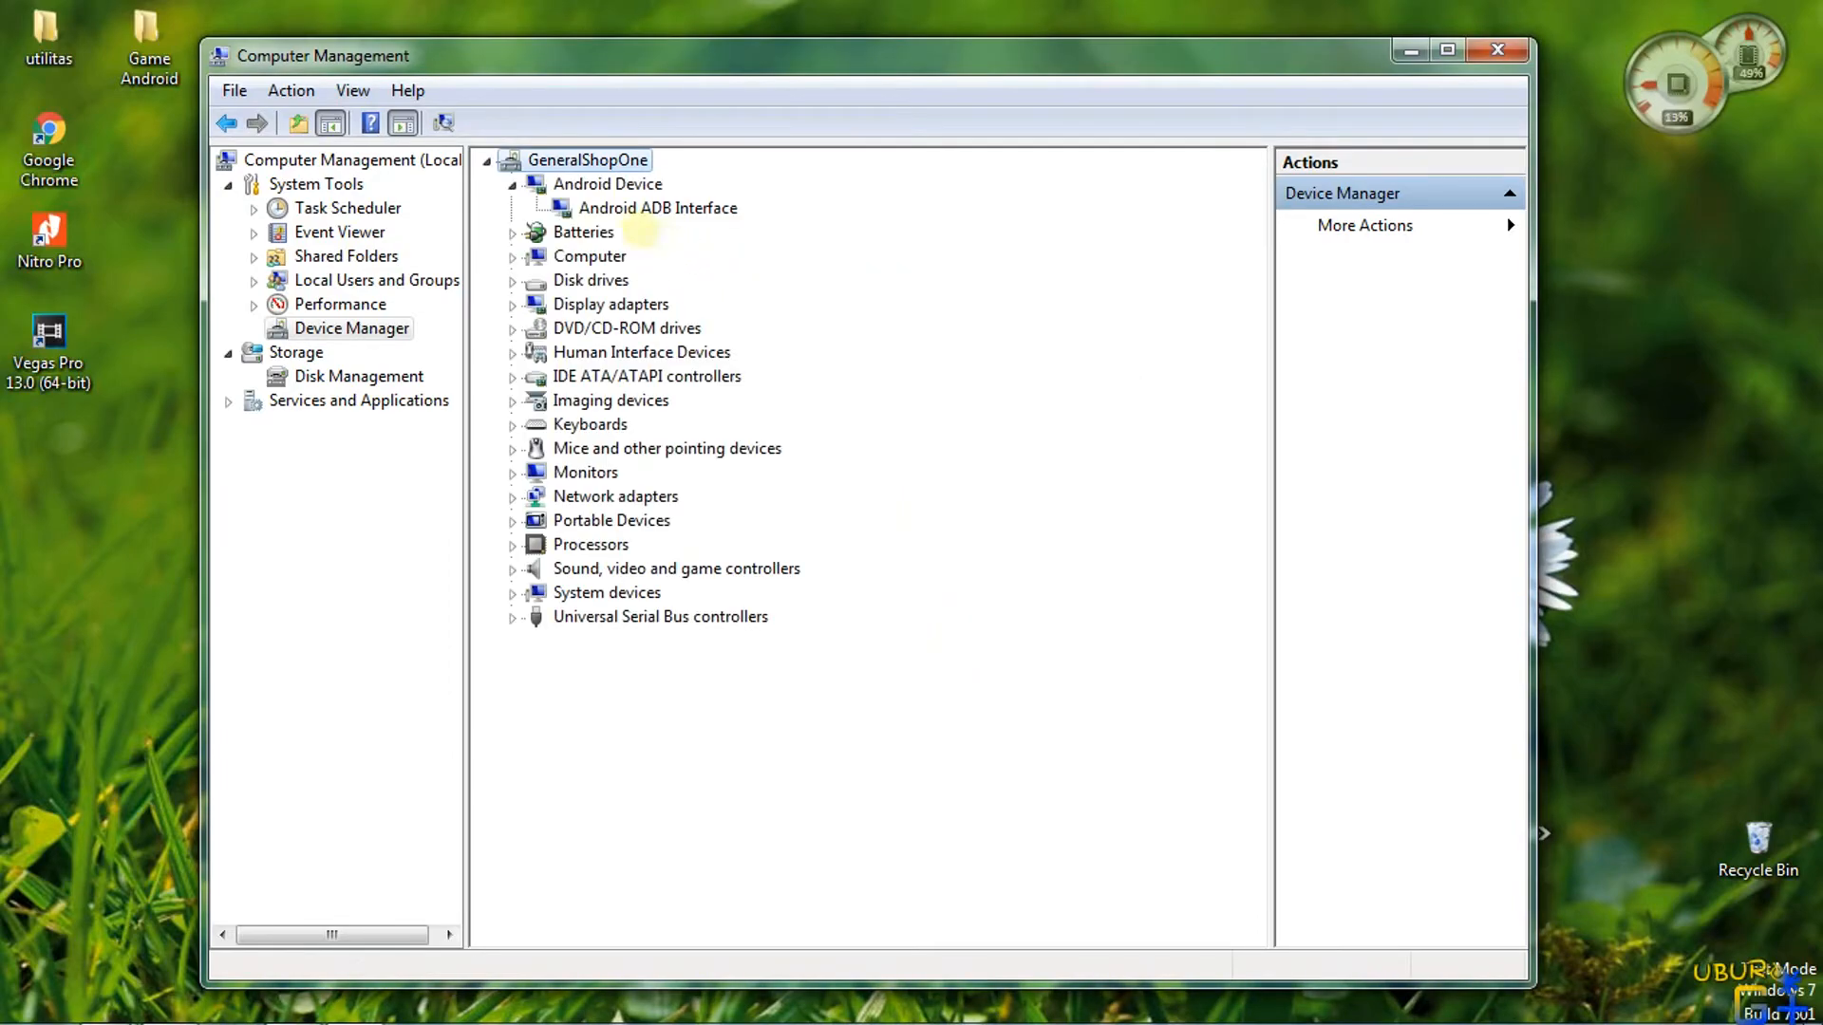
{"action": "left_click", "coordinate": [1499, 49]}
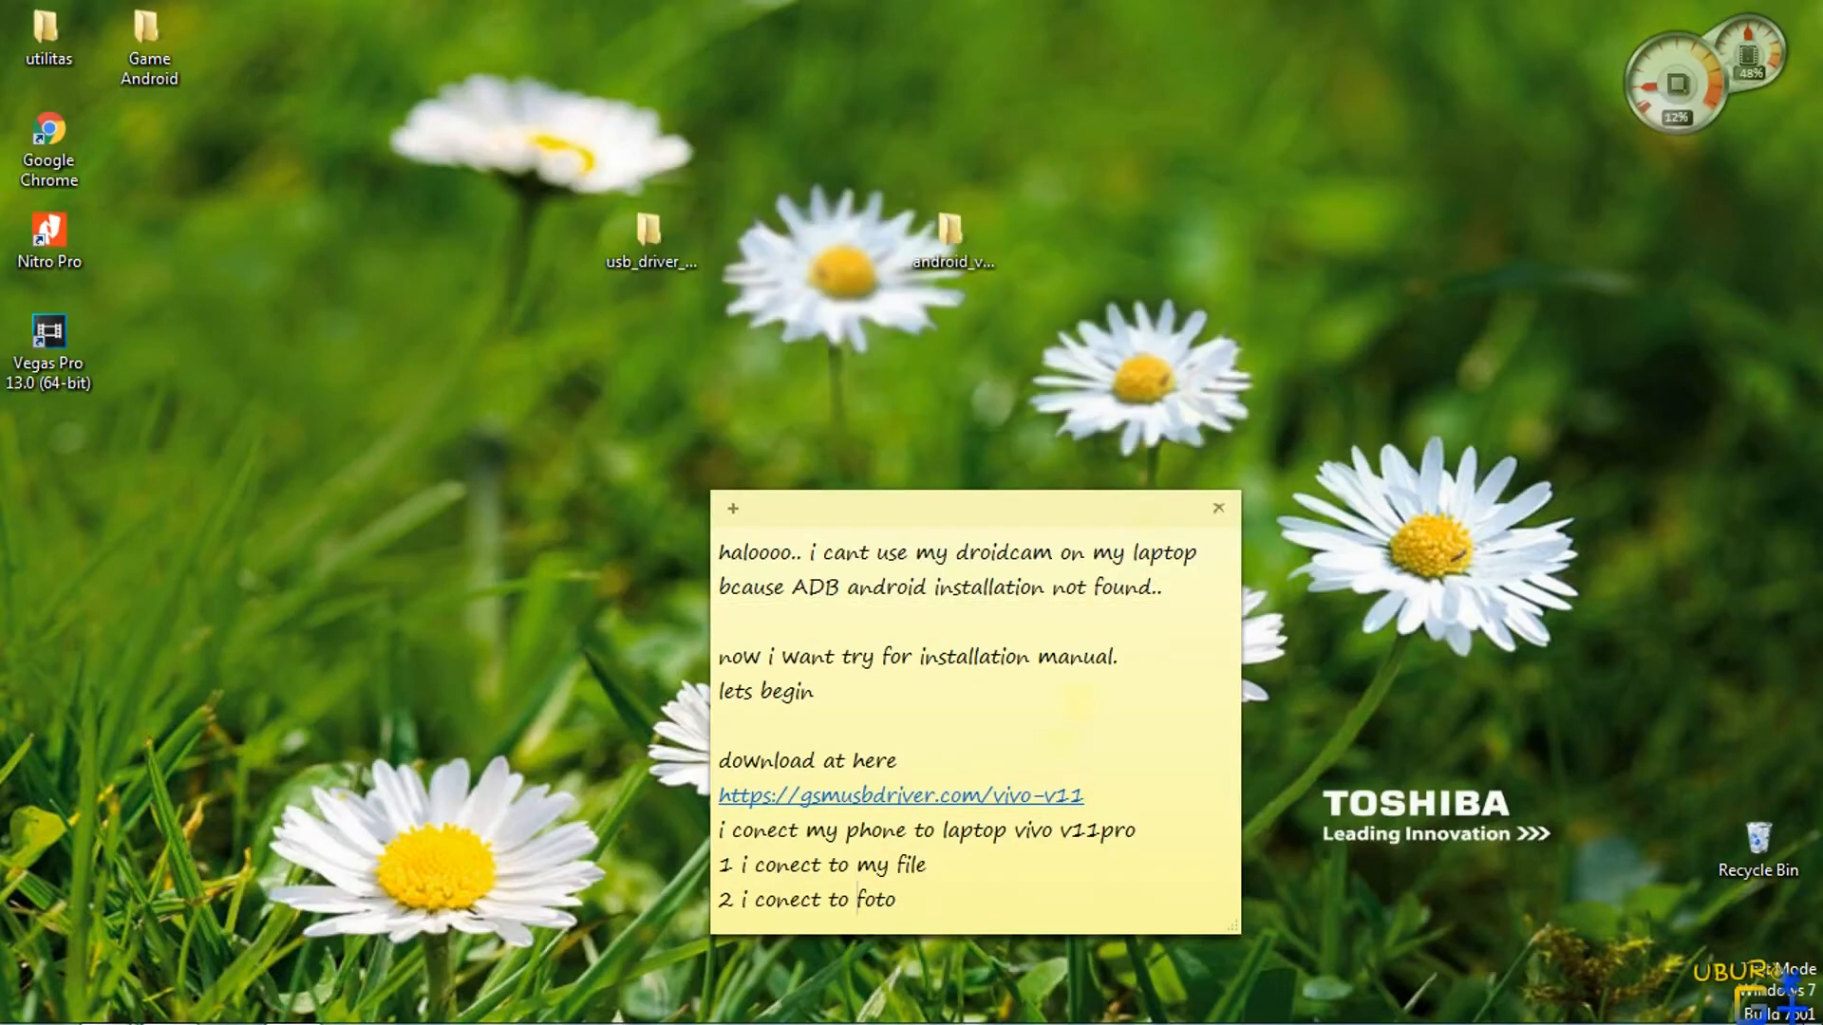
Add the line "lets try" at the end of the sticky note, separated by a blank line
{"action": "left_click", "coordinate": [955, 902]}
{"action": "key", "text": "Return"}
{"action": "key", "text": "Return"}
{"action": "left_click", "coordinate": [2, 304]}
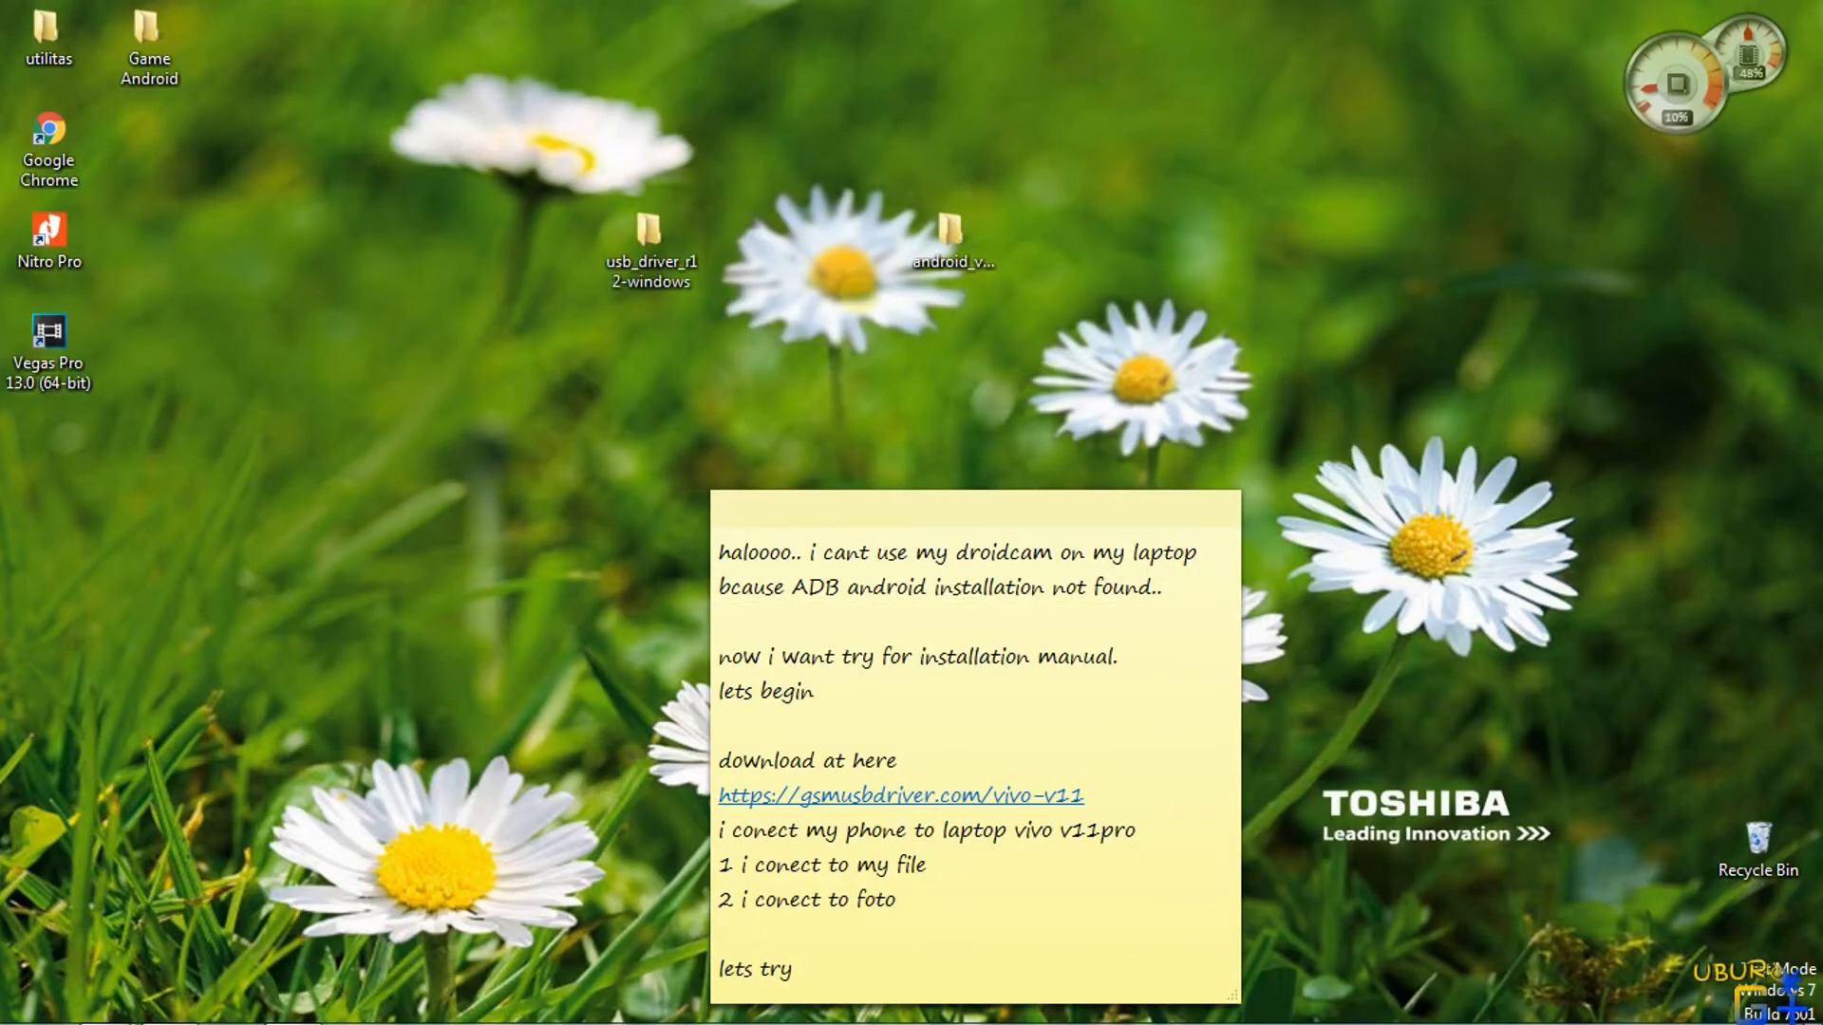
Move the usb_driver and android_v folders on the desktop into the column of icons below Vegas Pro 13.0
{"action": "left_click_drag", "start_coordinate": [488, 108], "coordinate": [1007, 295]}
{"action": "left_click_drag", "start_coordinate": [649, 232], "coordinate": [48, 437]}
{"action": "left_click", "coordinate": [237, 570]}
{"action": "left_click_drag", "start_coordinate": [350, 435], "coordinate": [48, 536]}
{"action": "left_click", "coordinate": [237, 617]}
Switch to DroidCam Client, position its window over the sticky note, and test the phone's video over USB by starting and stopping the connection
{"action": "left_click", "coordinate": [232, 1006]}
{"action": "left_click_drag", "start_coordinate": [284, 32], "coordinate": [952, 44]}
{"action": "left_click", "coordinate": [801, 106]}
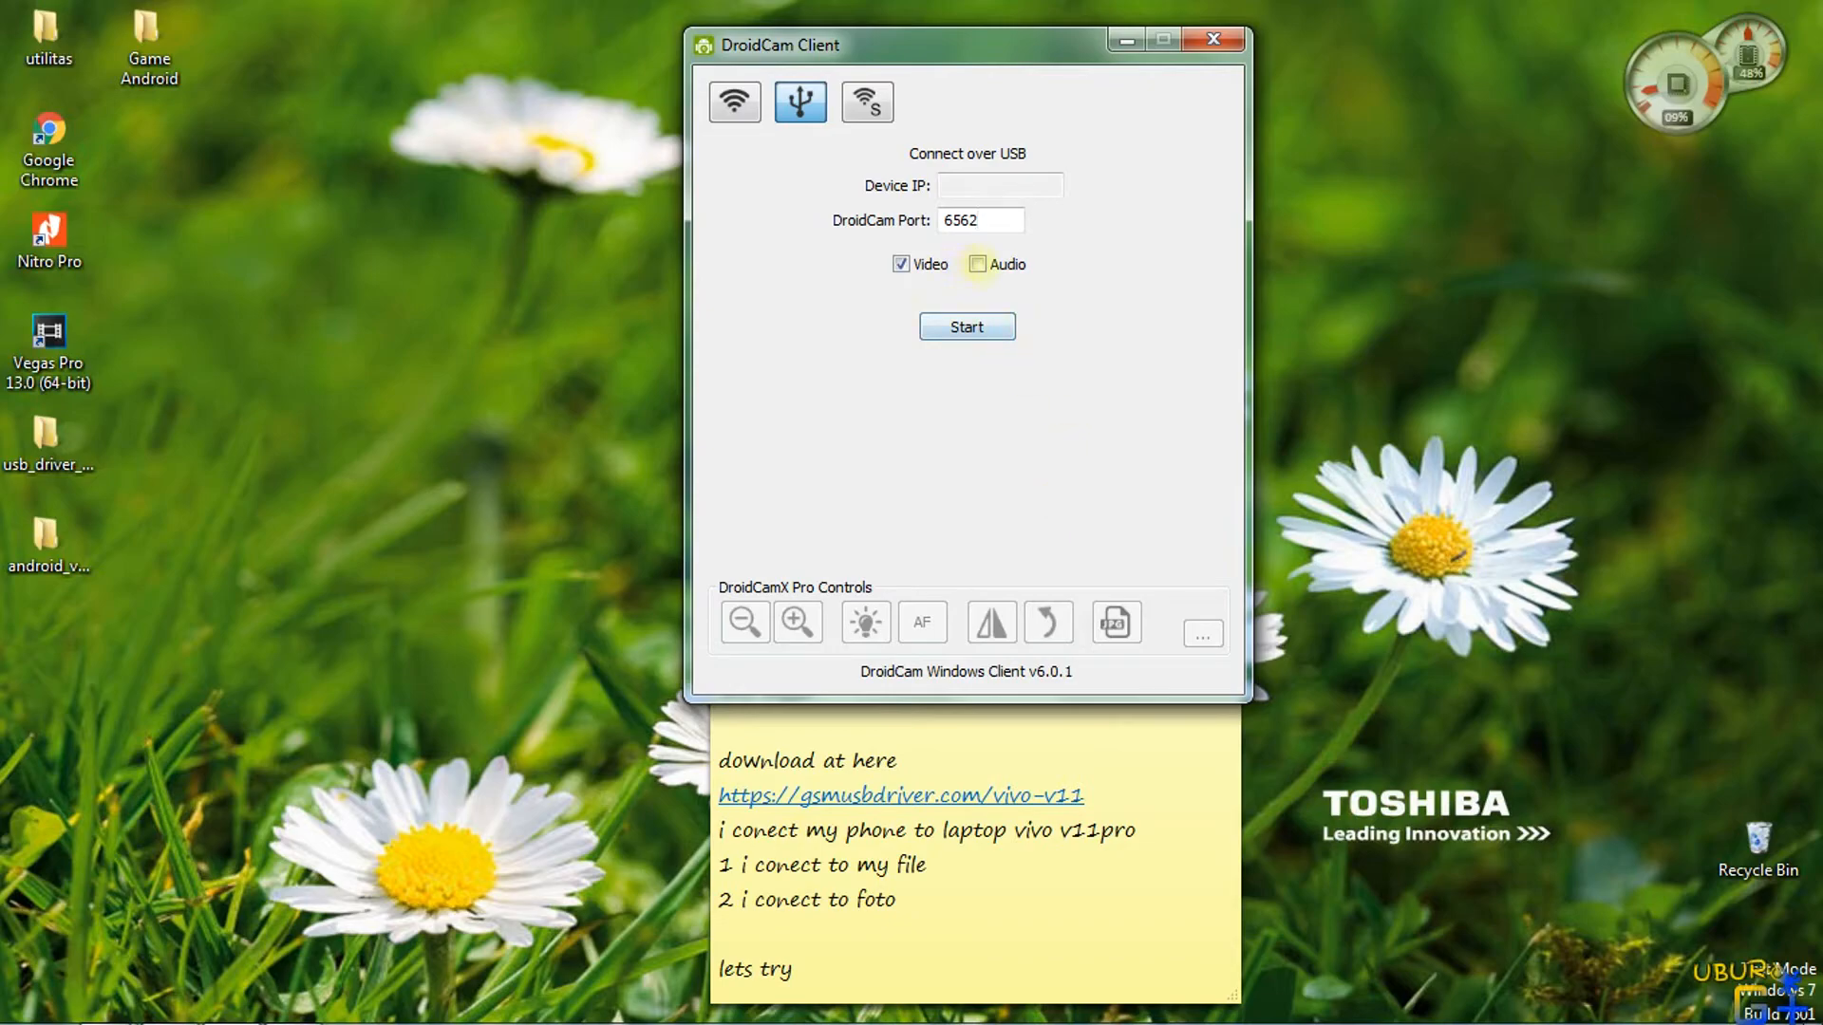
{"action": "left_click", "coordinate": [968, 328]}
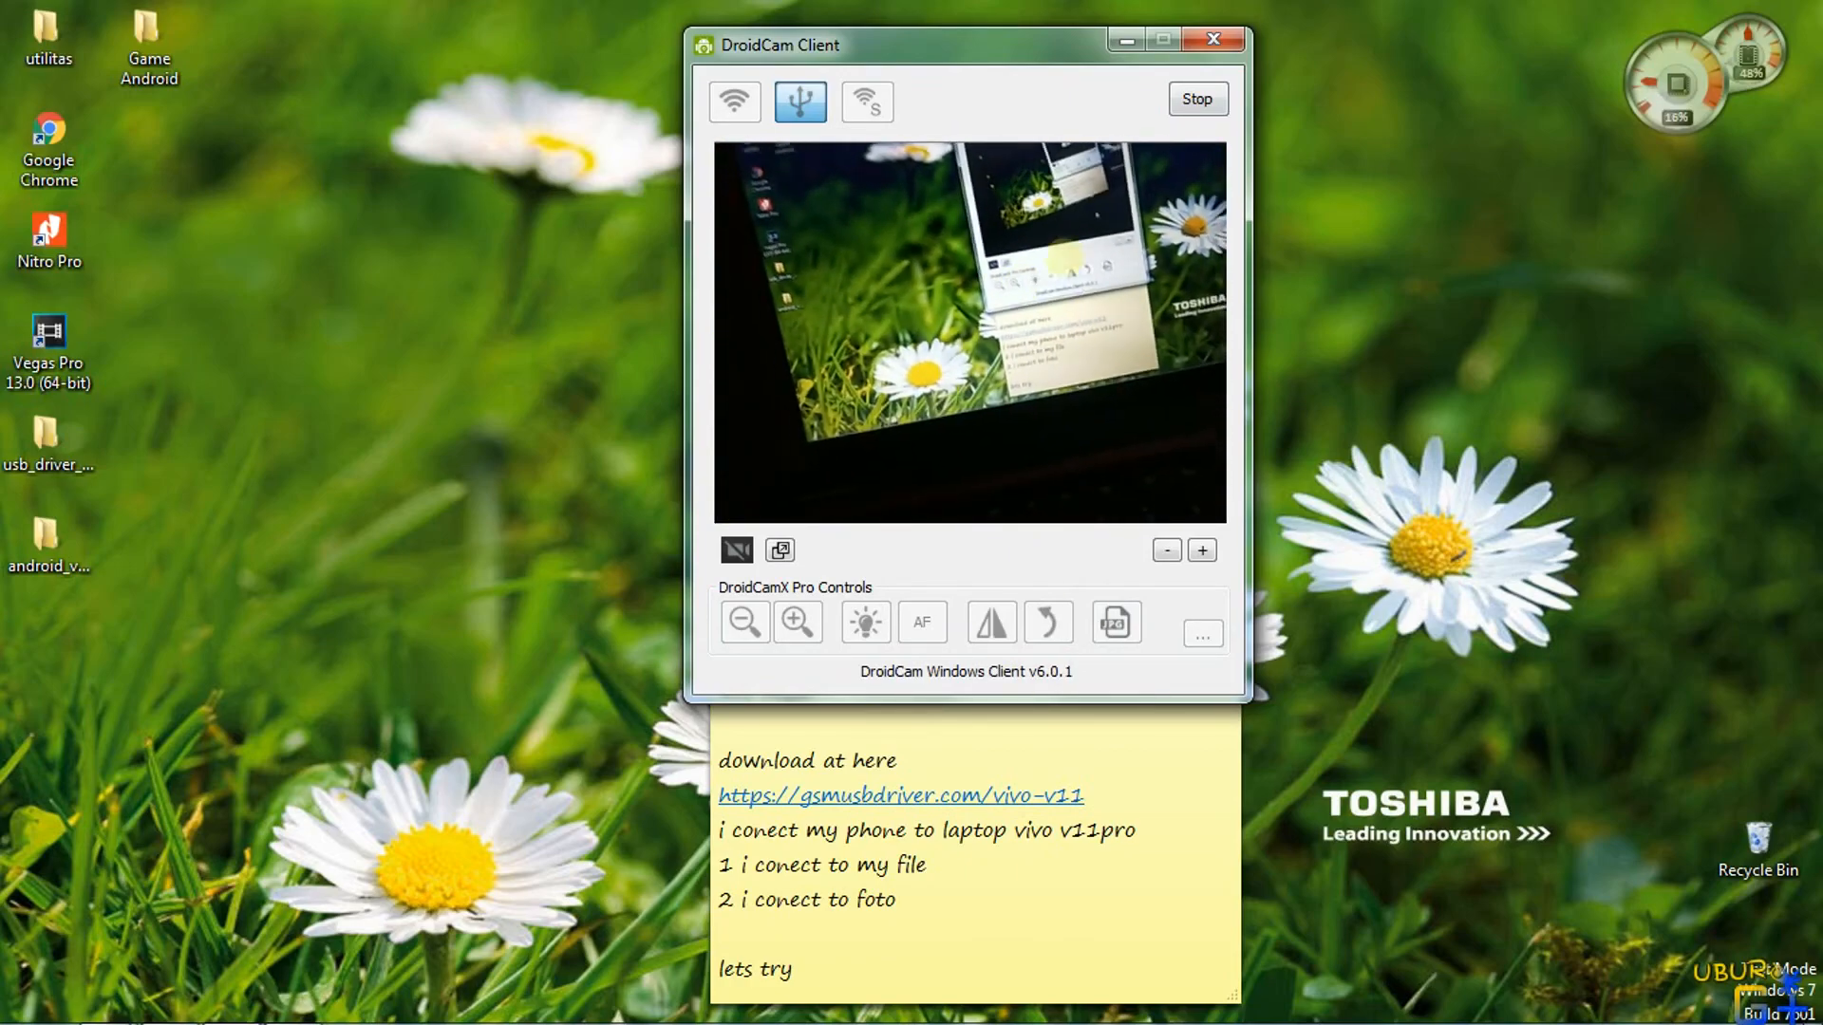
{"action": "left_click", "coordinate": [1195, 106]}
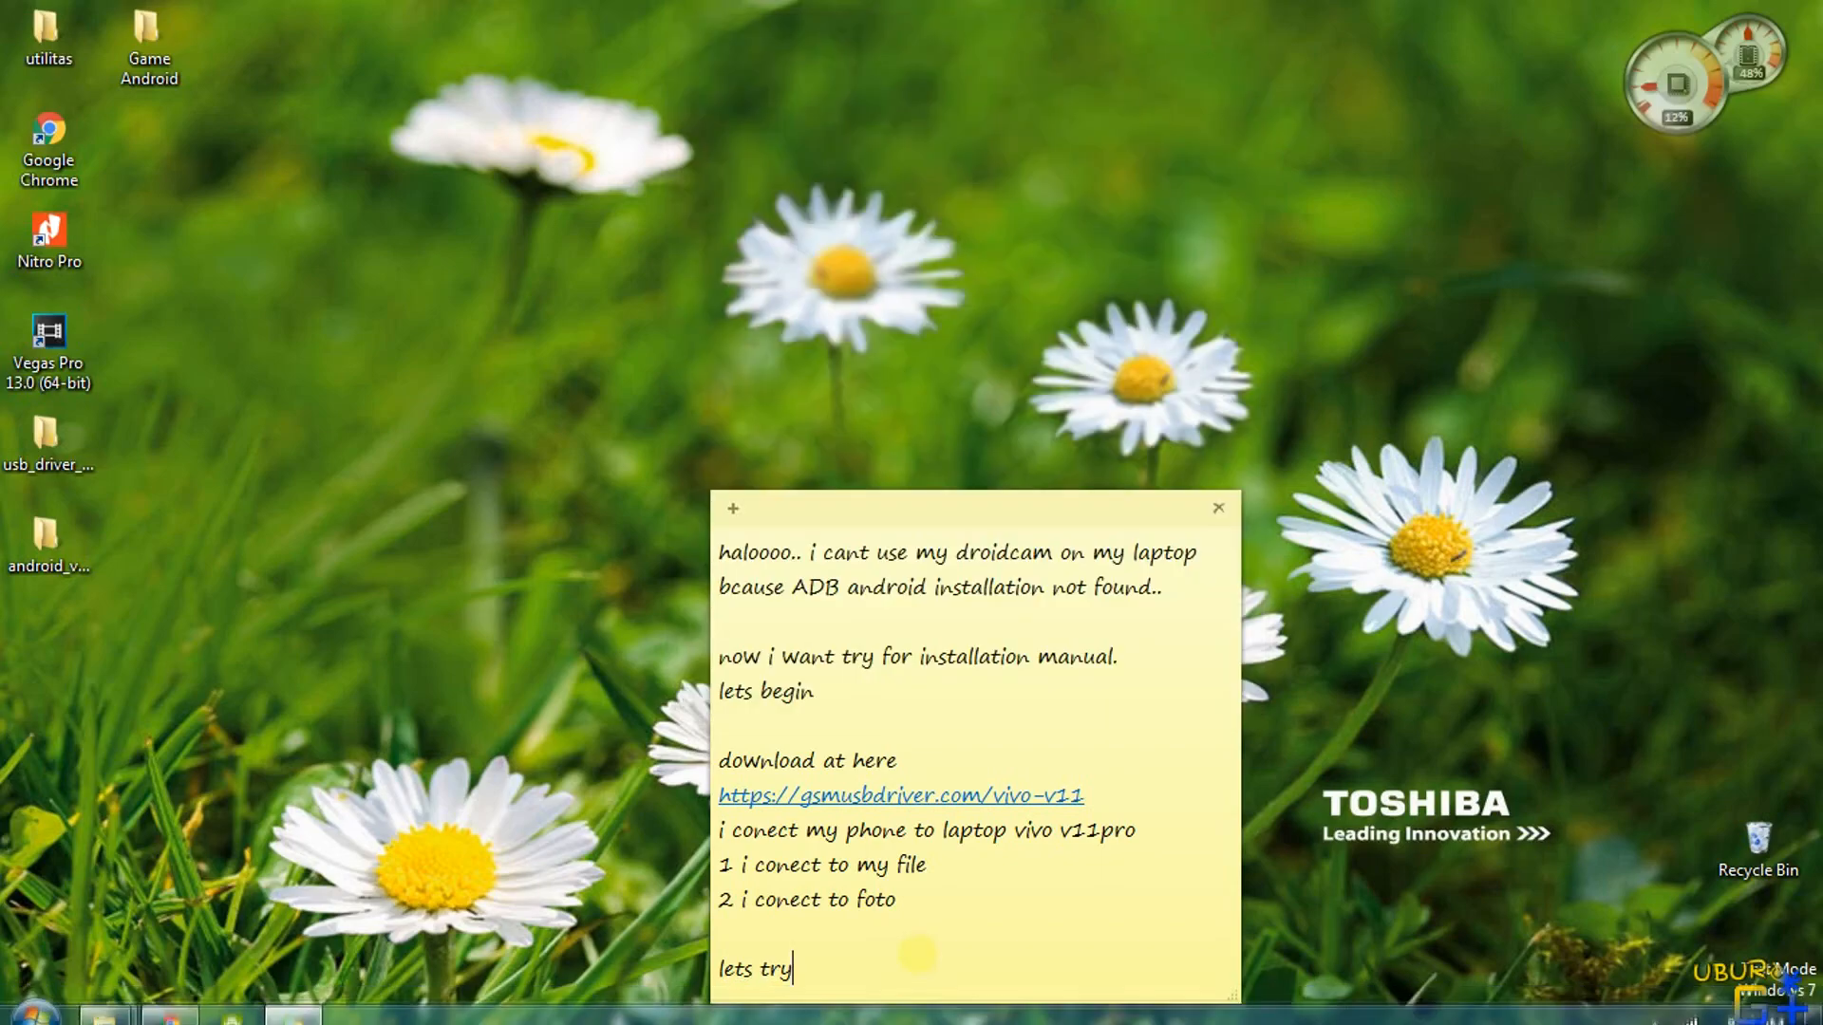
Add the closing lines "its work!!!!", "nice try...." and "byeee!!" to the sticky note, separated by blank lines
{"action": "left_click", "coordinate": [917, 954]}
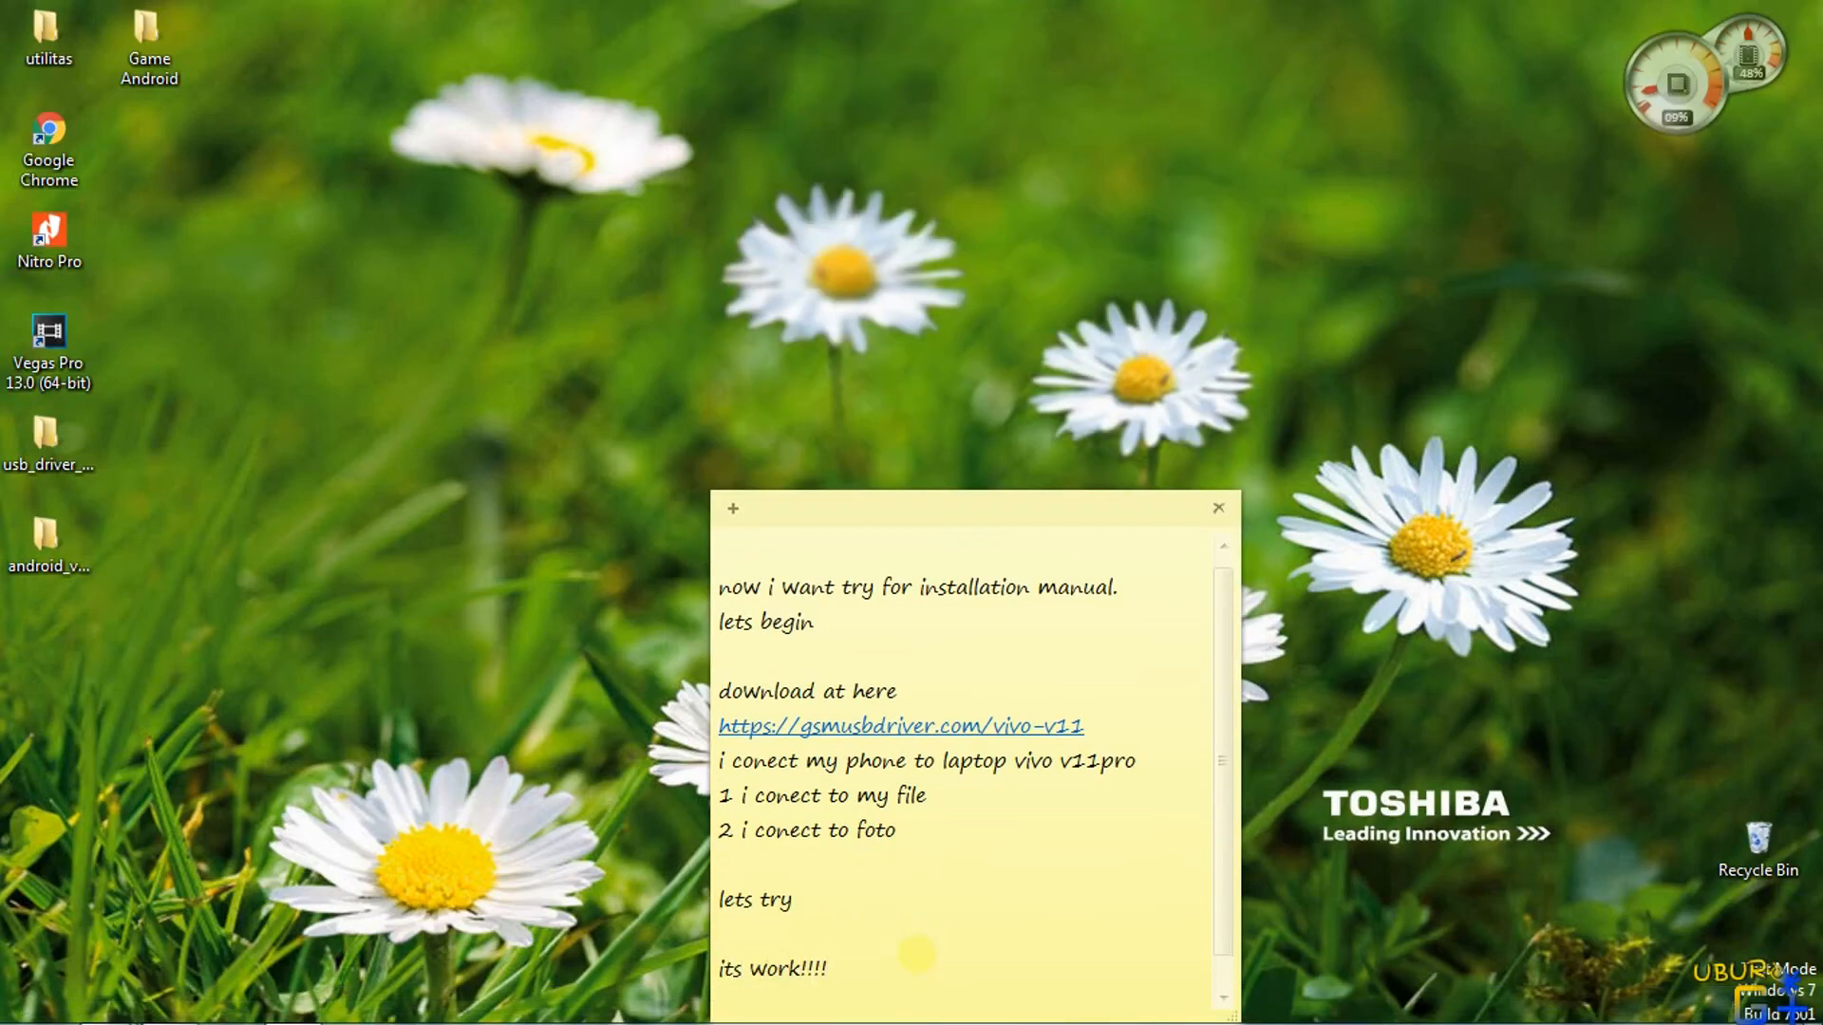
{"action": "key", "text": "Return"}
{"action": "key", "text": "Return"}
{"action": "type", "text": "nice try..."}
{"action": "key", "text": "Return"}
{"action": "key", "text": "Return"}
{"action": "type", "text": "byeee!!"}
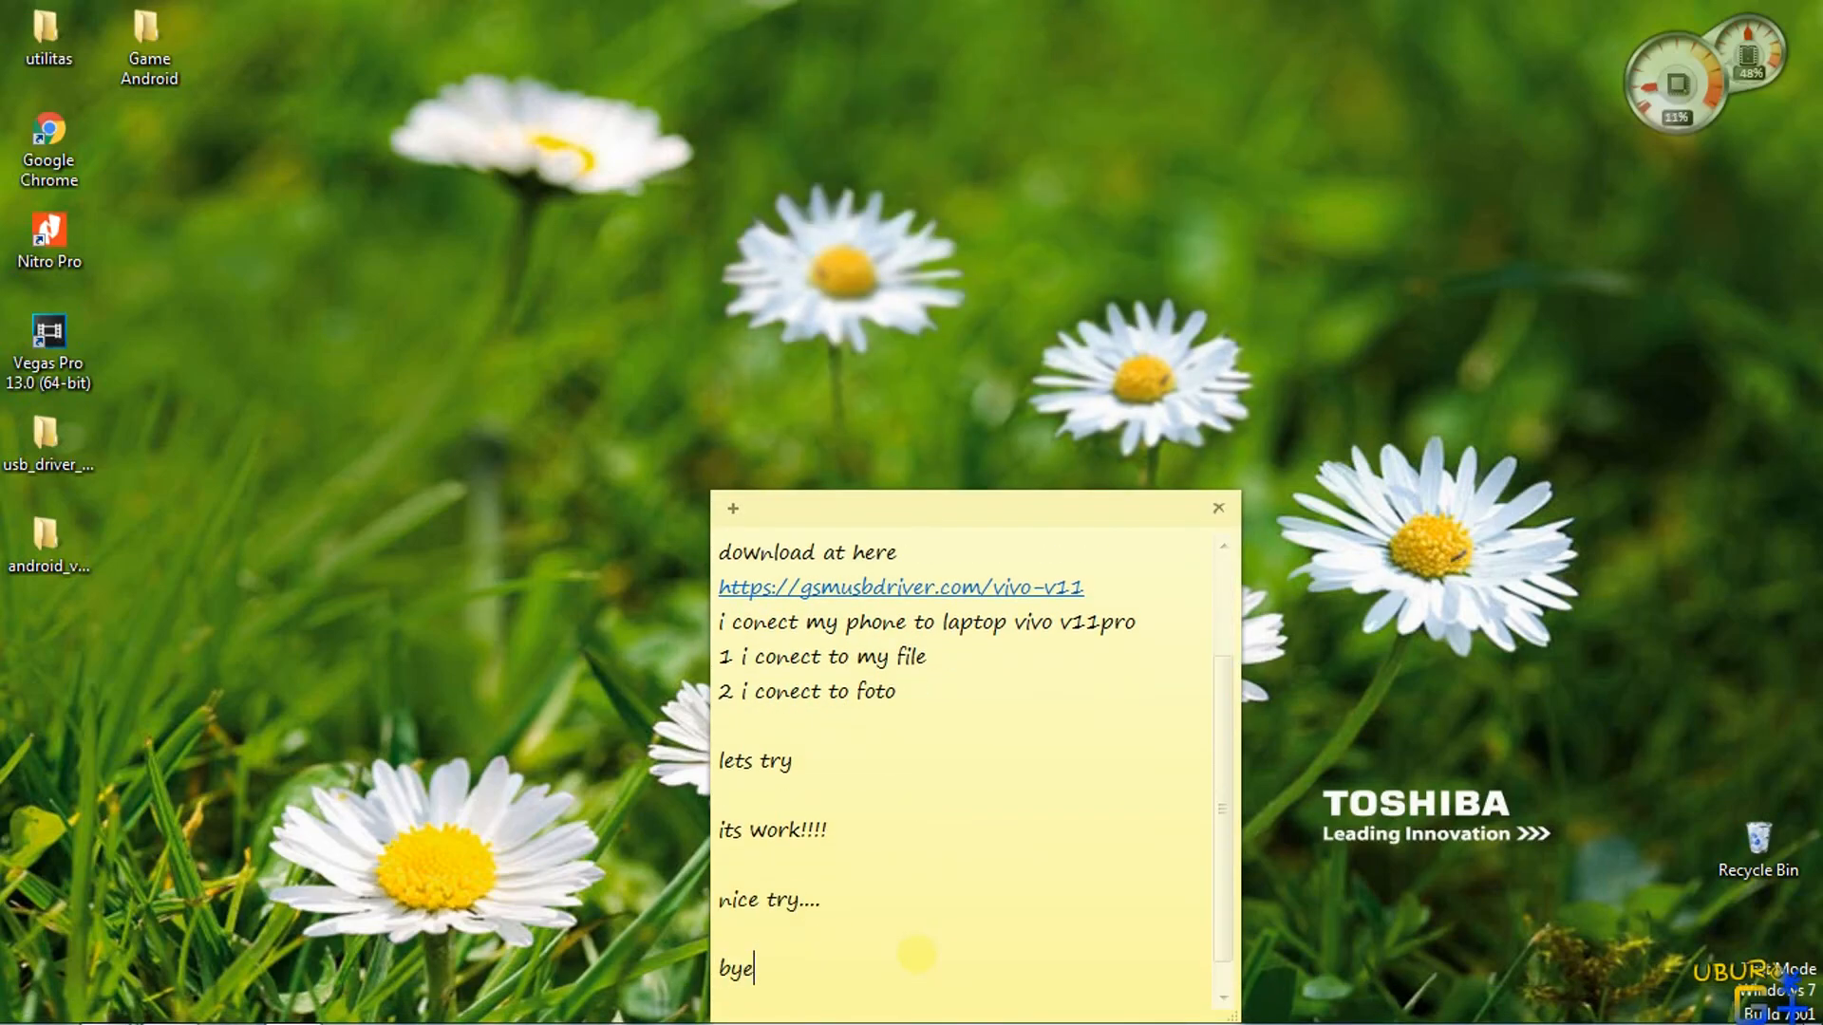